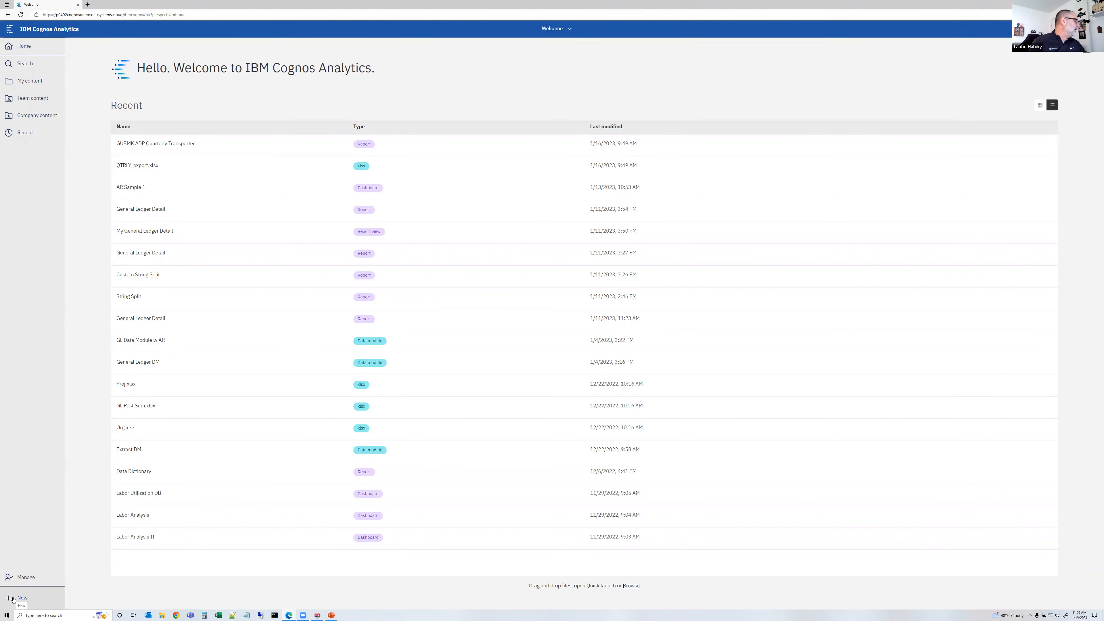
Start a new data module and browse to the Uploaded Files folder in My content as the source location
click(20, 599)
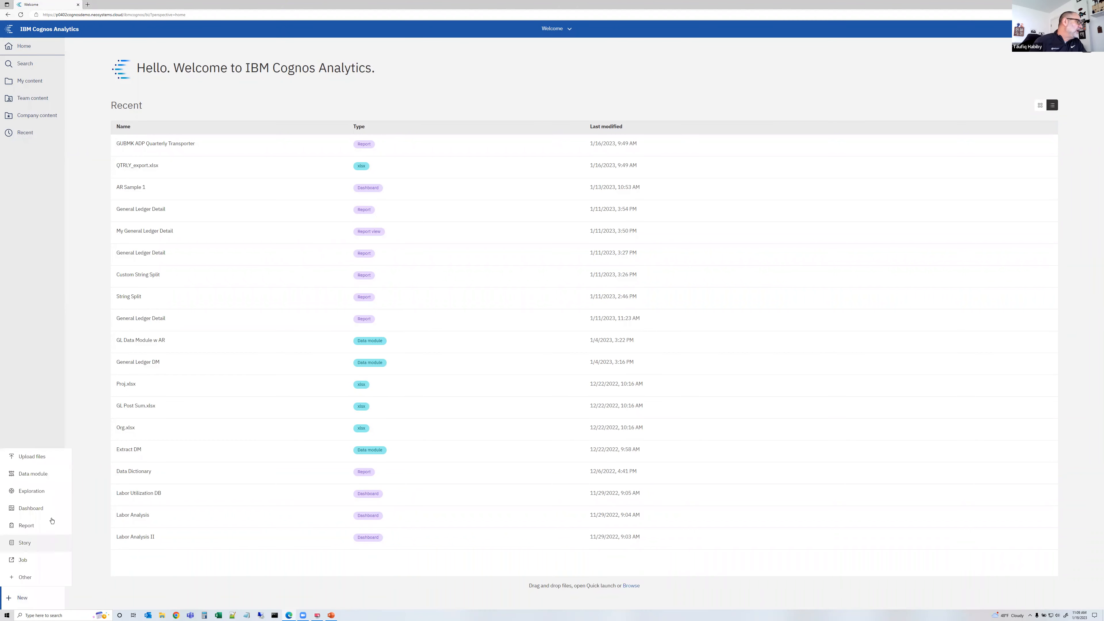
click(33, 474)
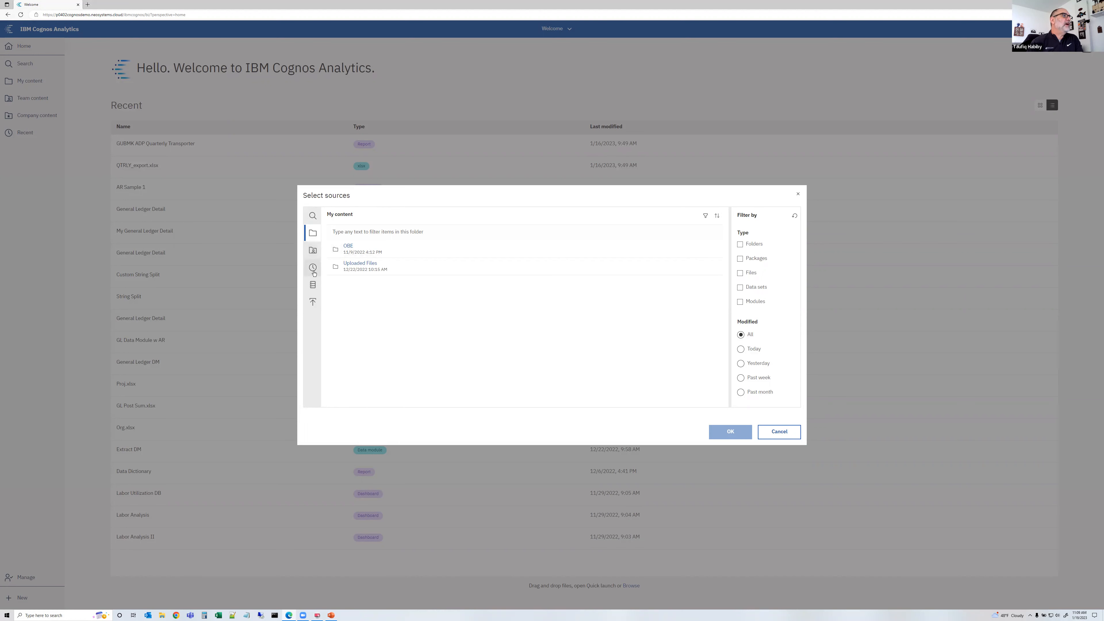
click(314, 288)
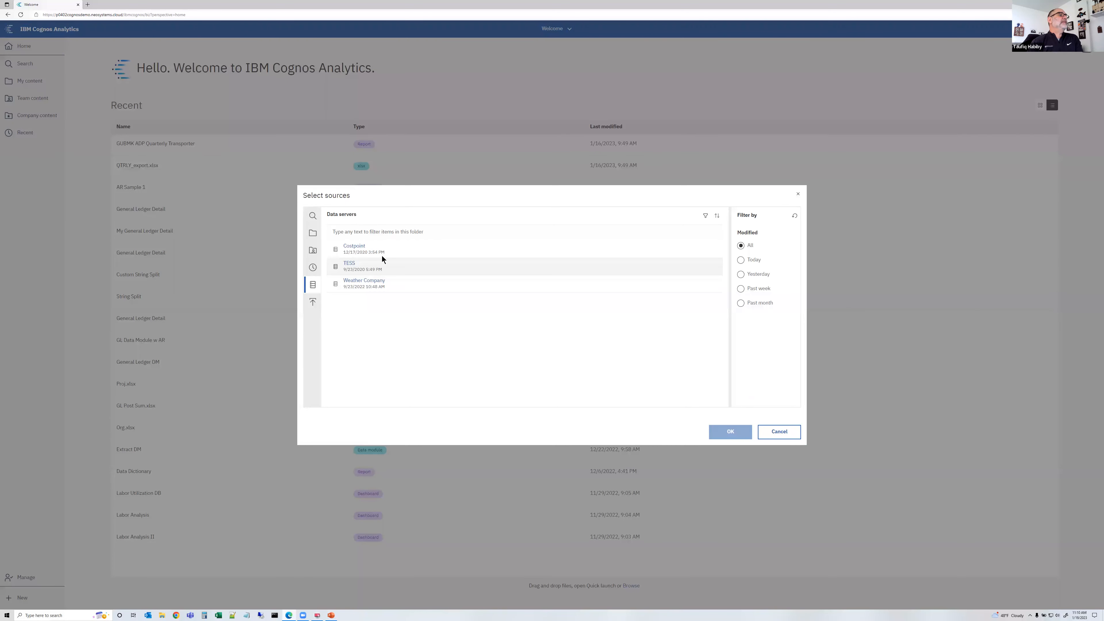
click(321, 234)
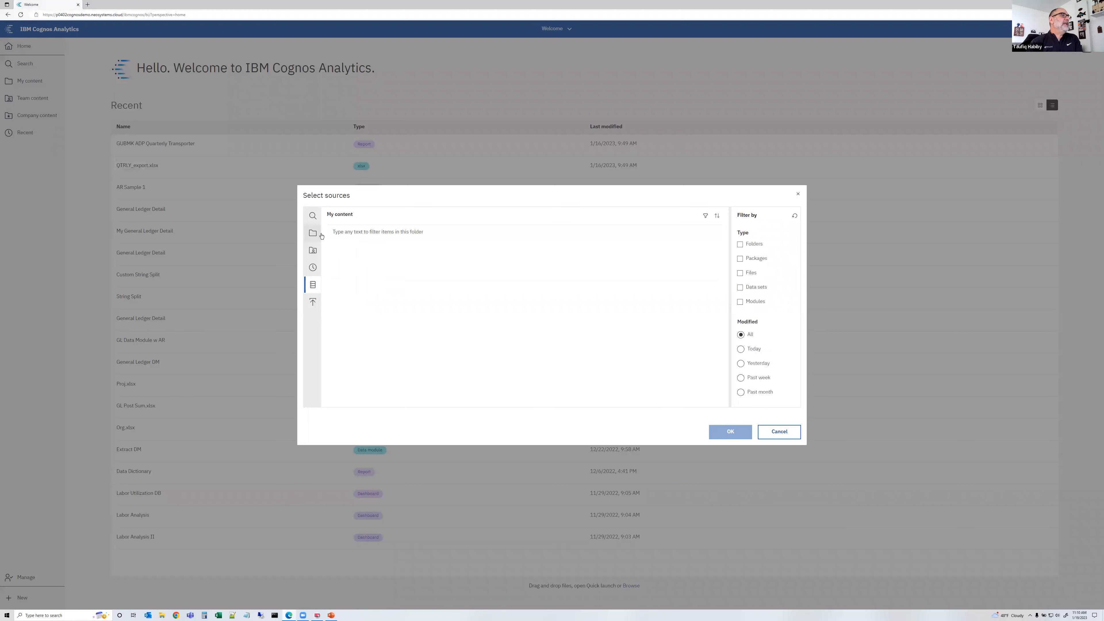
click(360, 263)
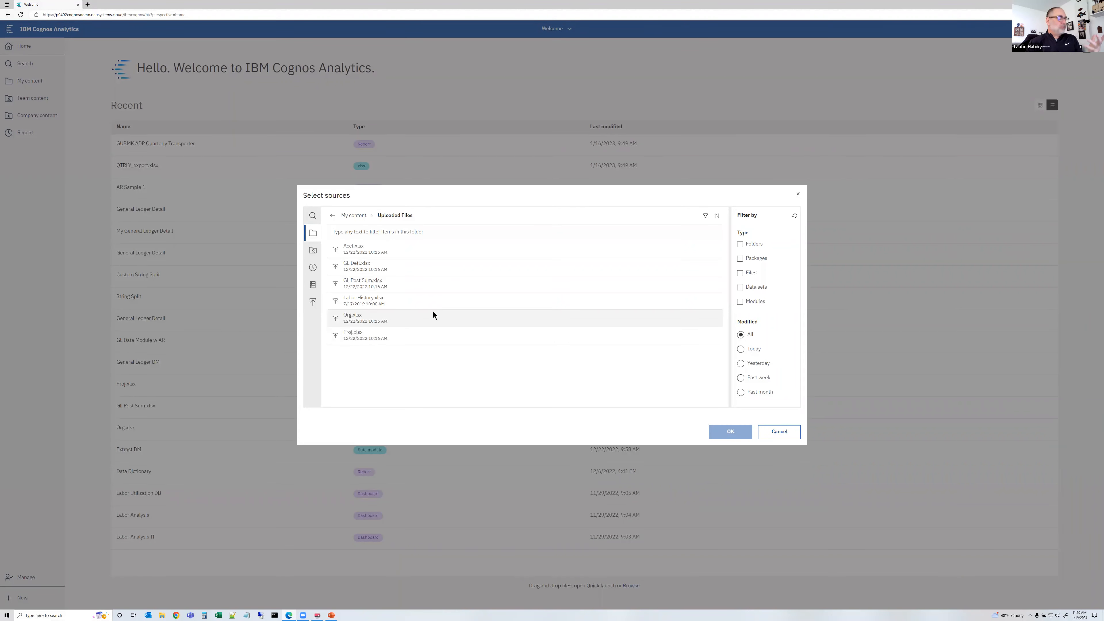
Select Acct.xlsx, GL Detl.xlsx, GL Post Sum.xlsx, Org.xlsx and Proj.xlsx as sources and confirm
click(448, 250)
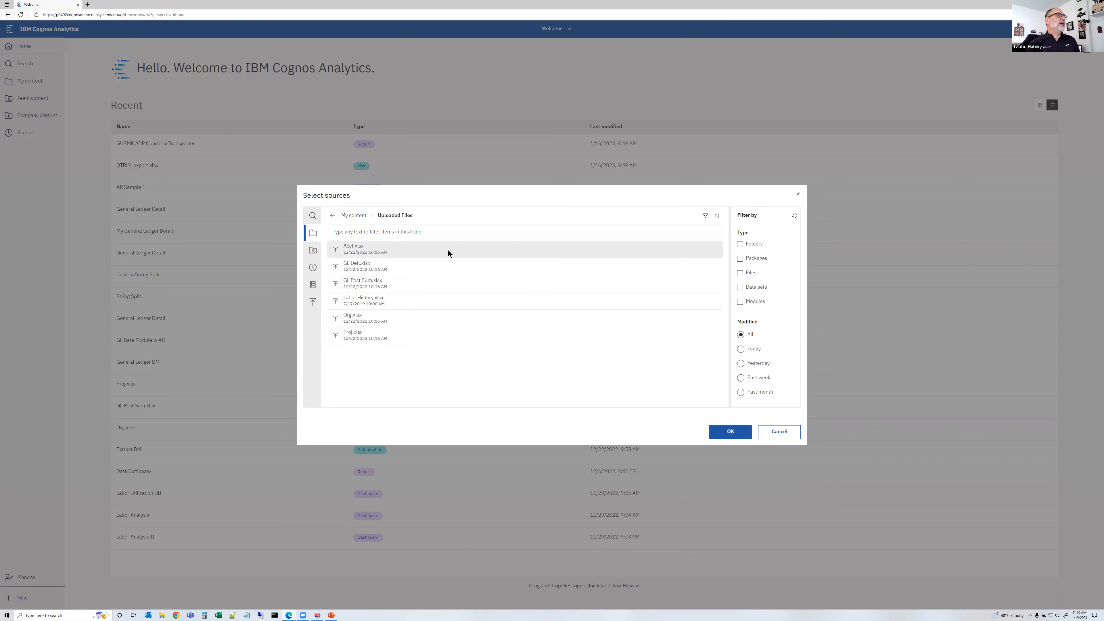
ctrl+click(448, 264)
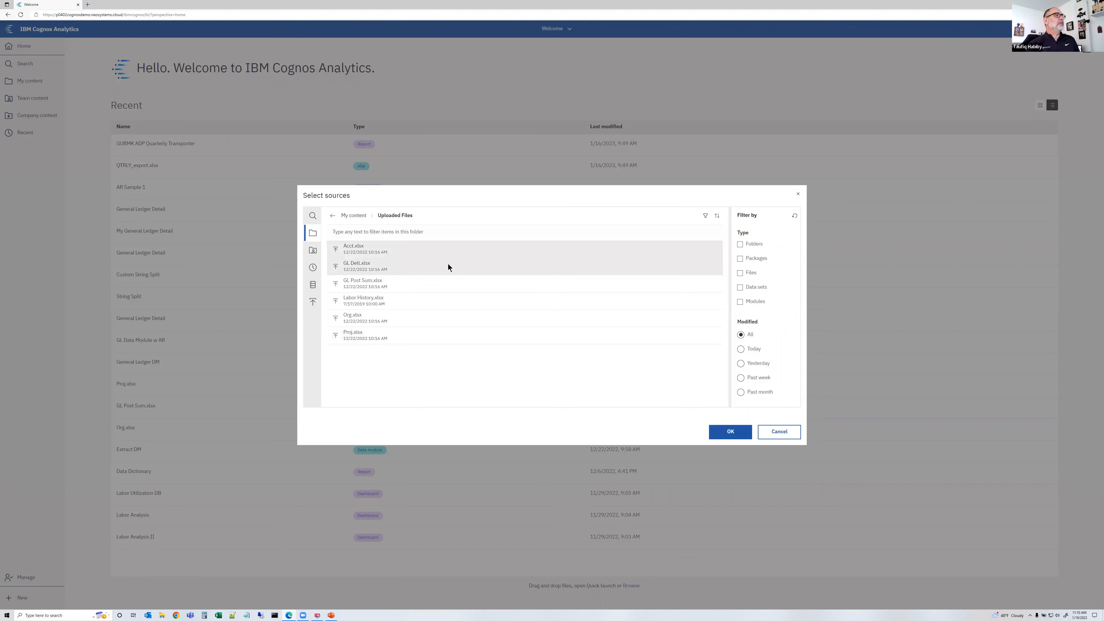
ctrl+click(446, 288)
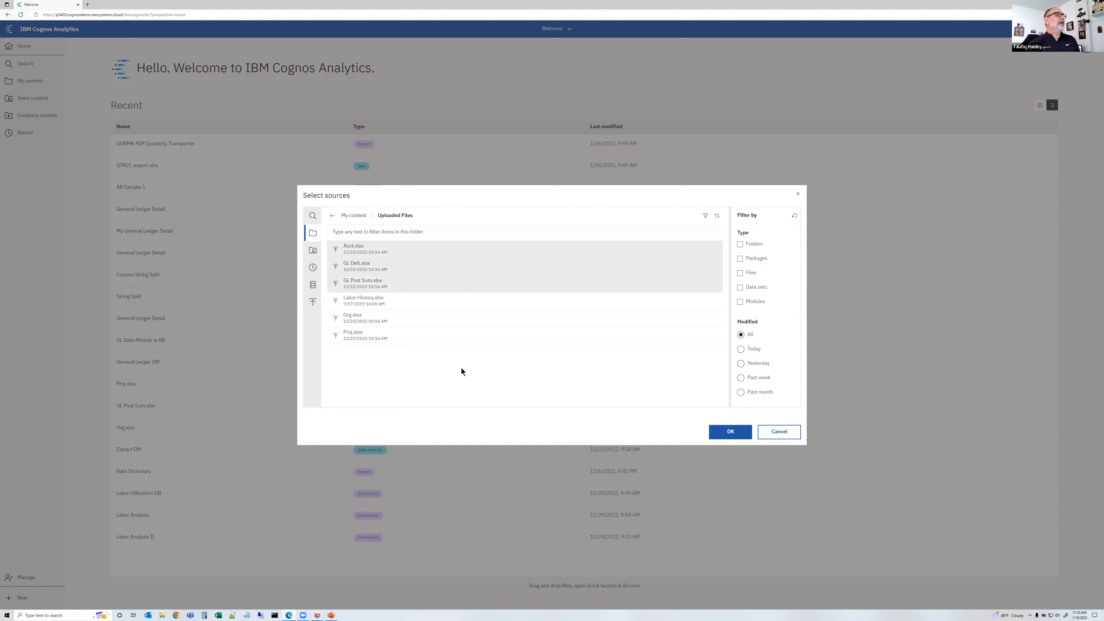
ctrl+click(449, 321)
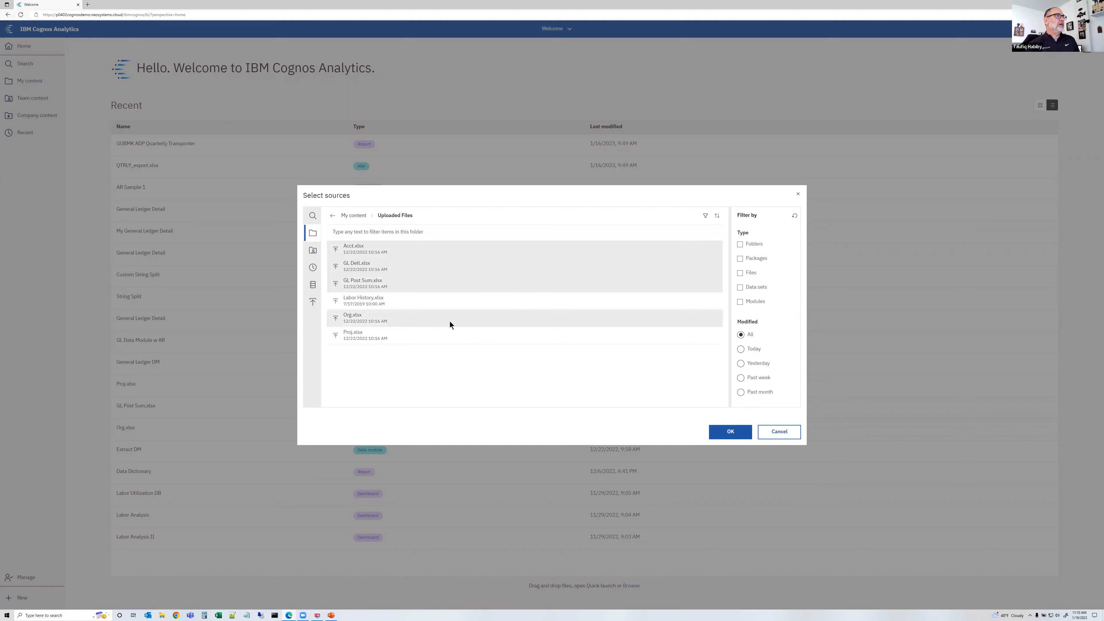
ctrl+click(450, 338)
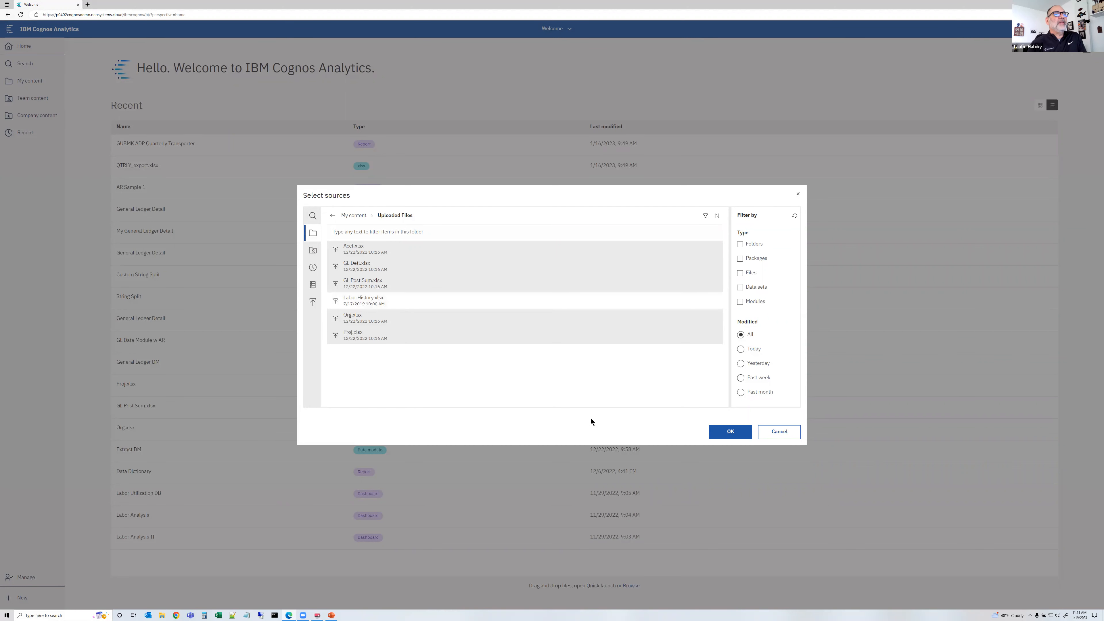
click(731, 434)
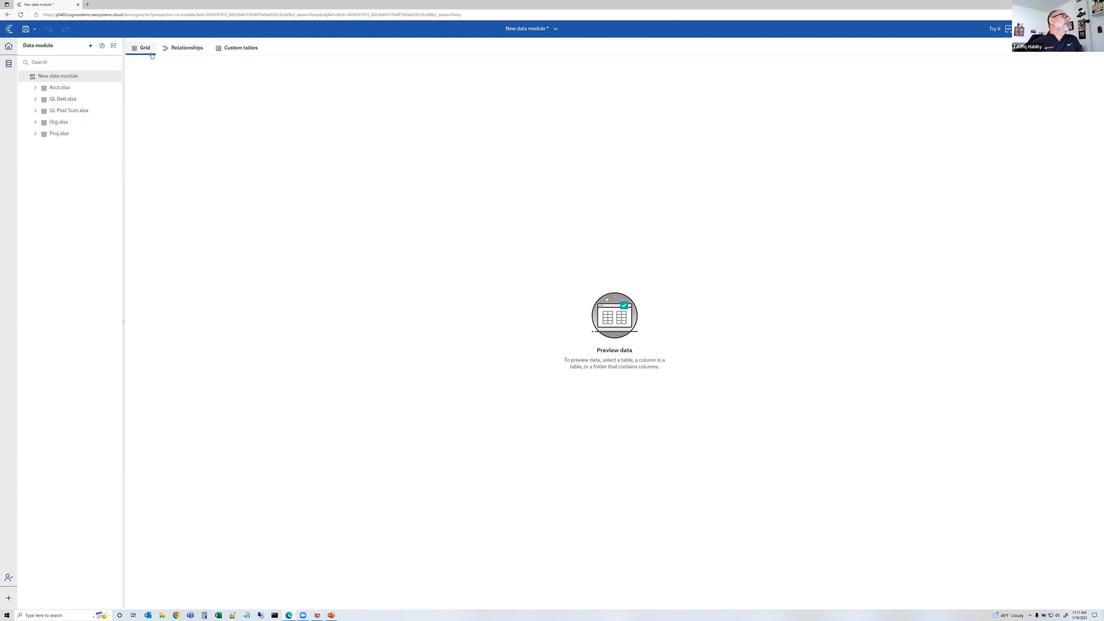
Preview the data of each added table in the grid: Acct, GL Detl, Org and Proj
click(54, 89)
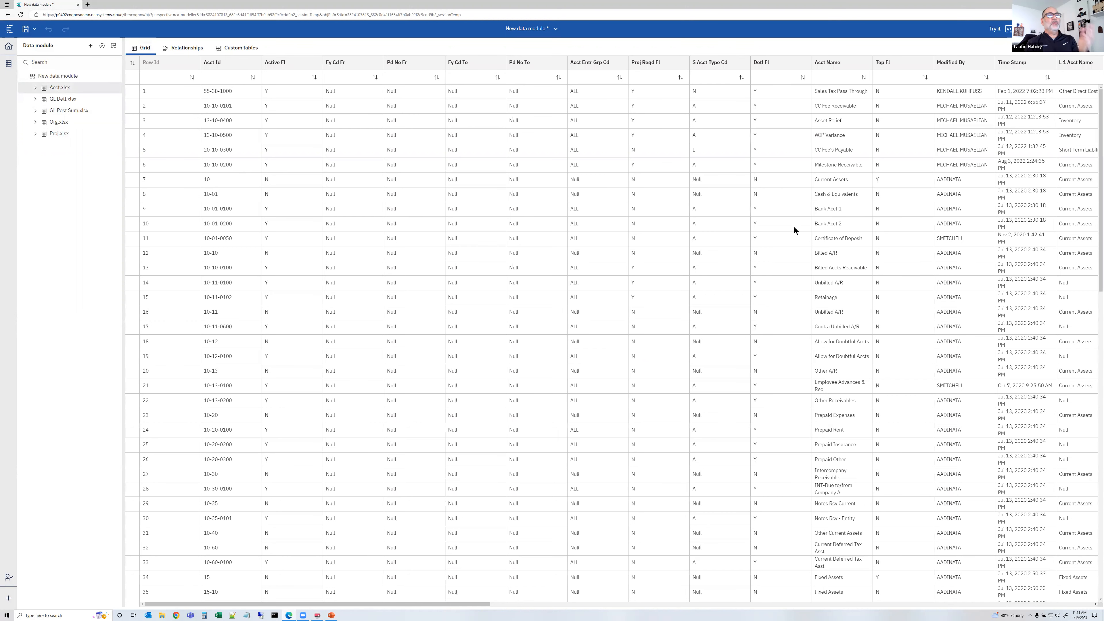
scroll(648, 299, down, 3)
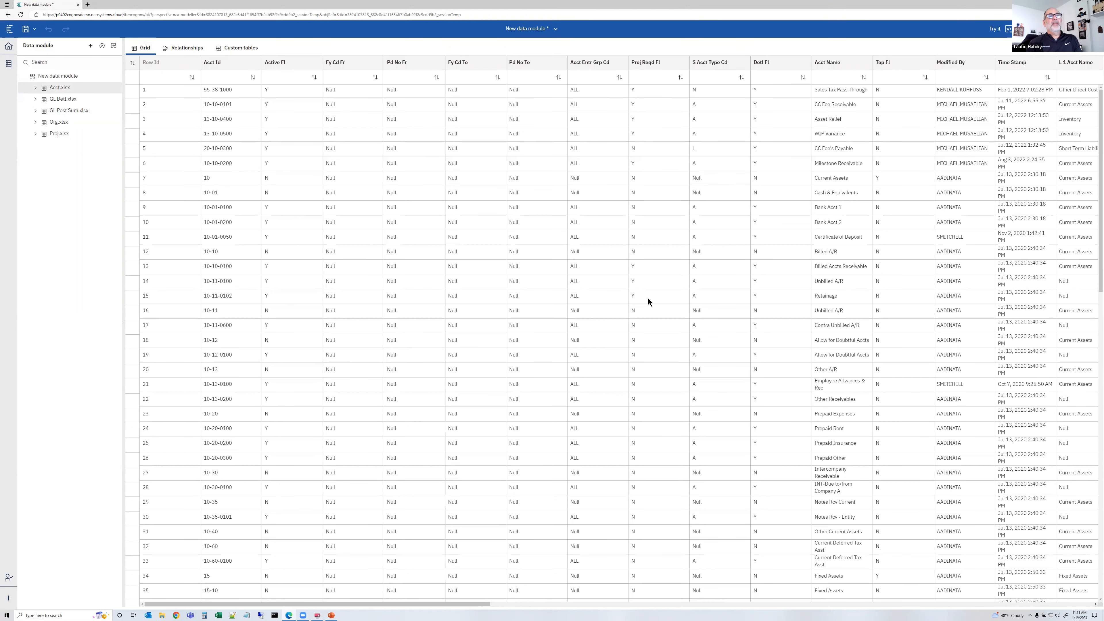
scroll(648, 299, up, 3)
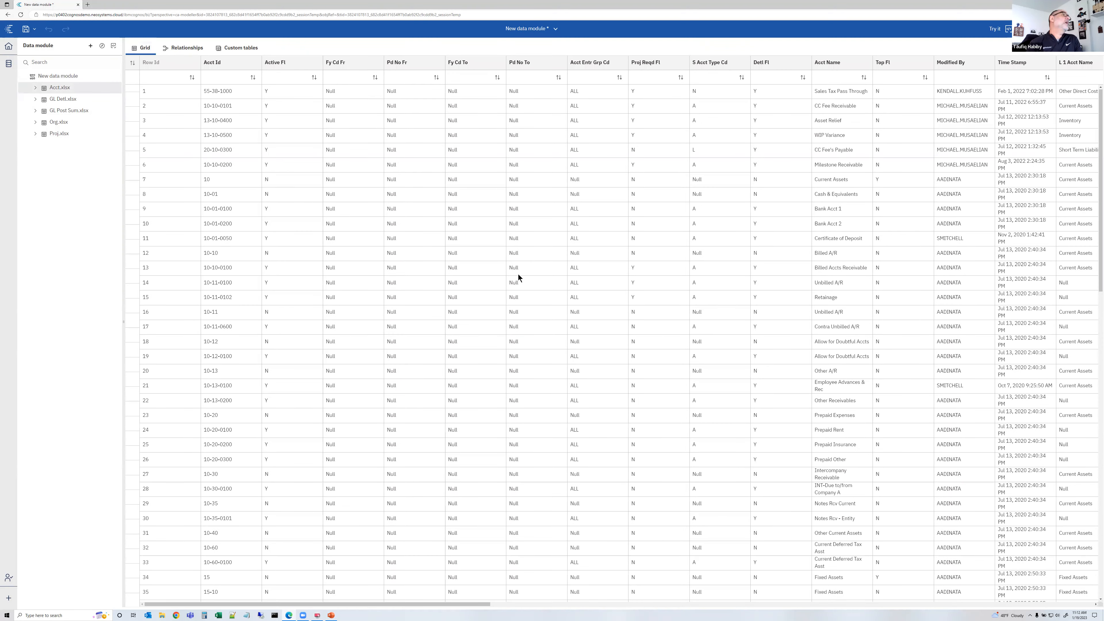
click(59, 98)
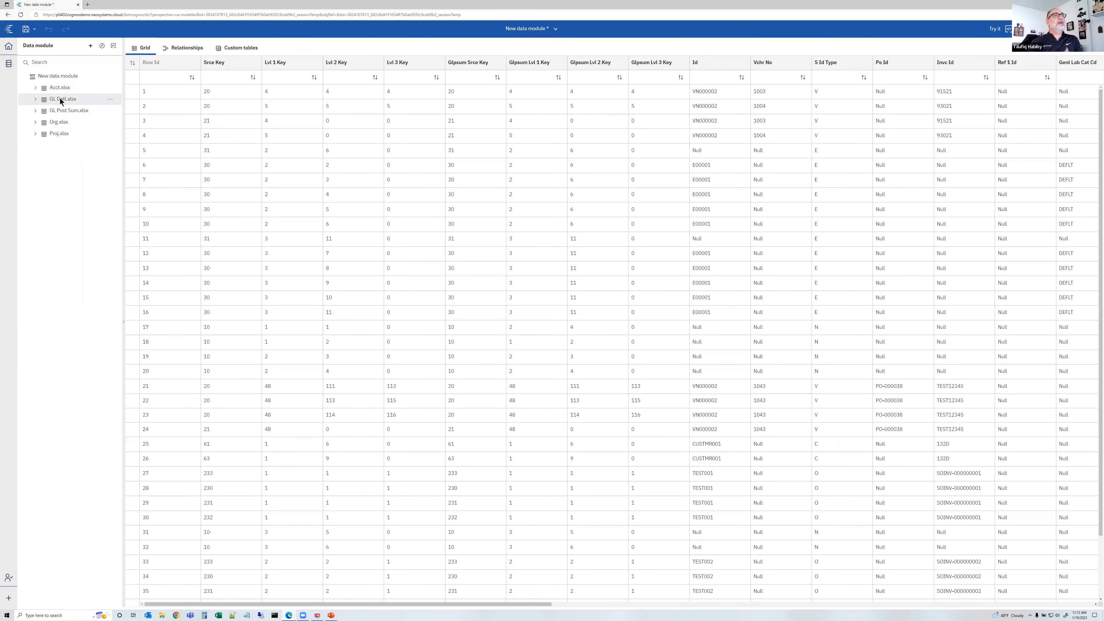
click(60, 124)
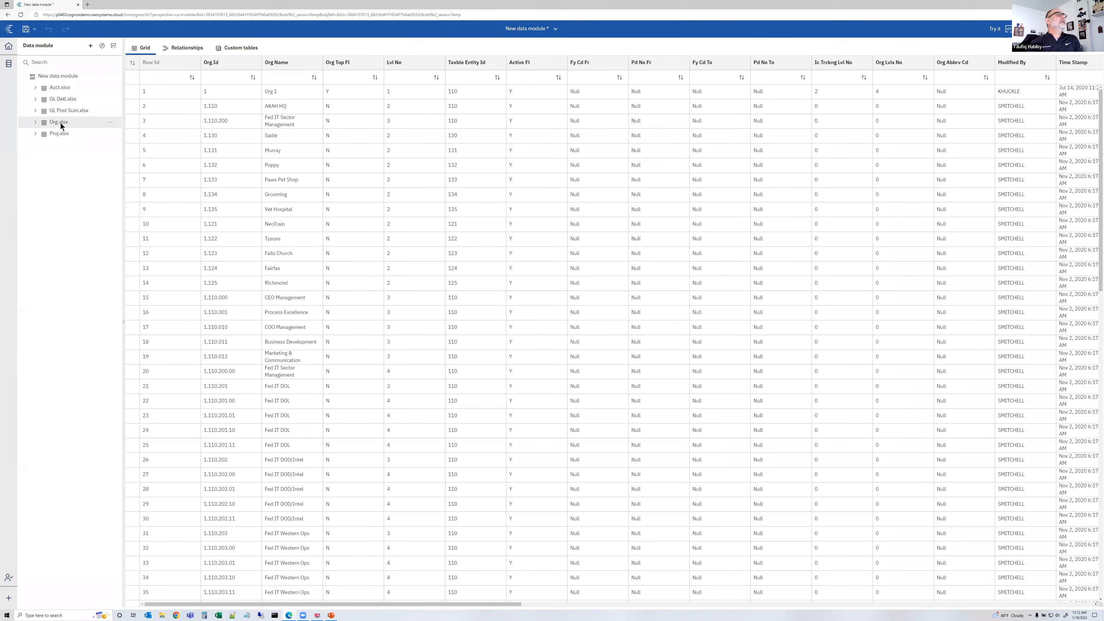
click(68, 135)
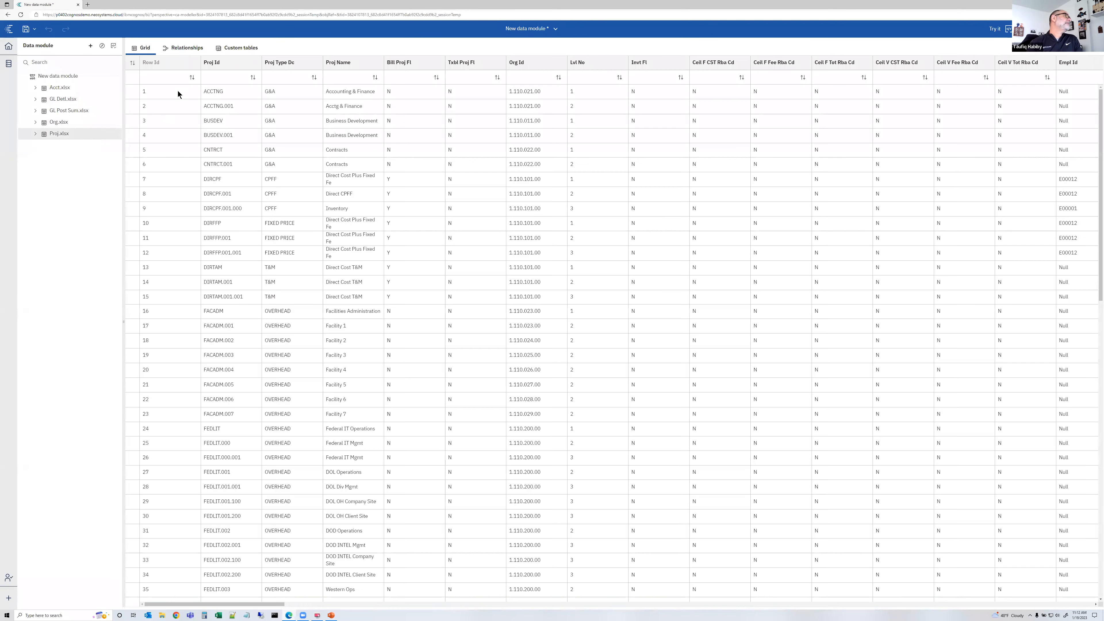
Open the relationships diagram and drag the five table boxes closer together near the center
click(190, 49)
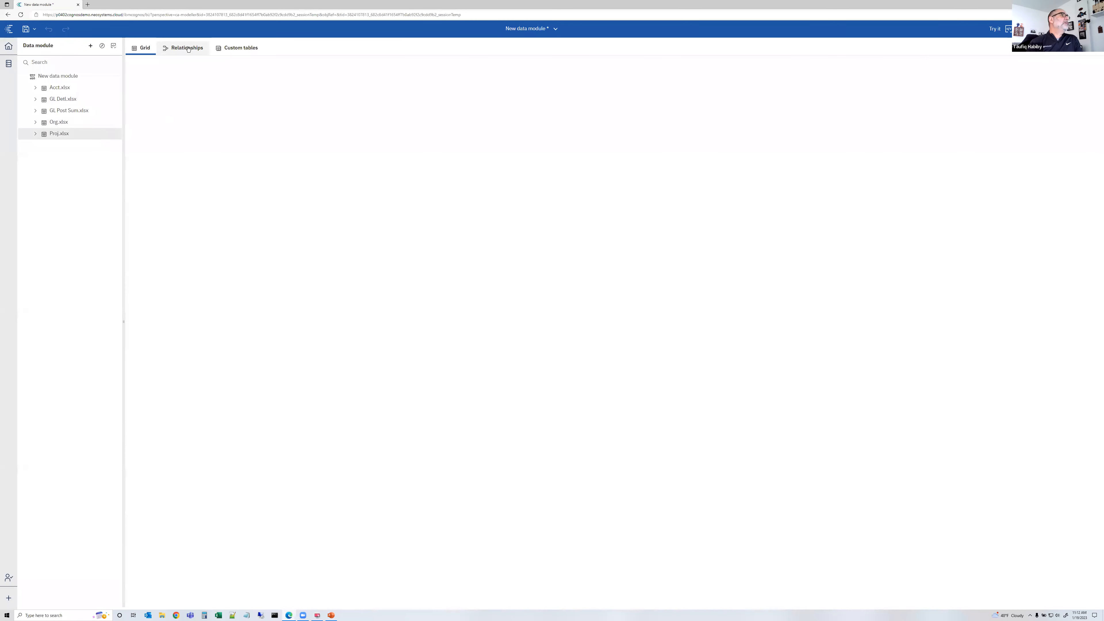
drag(619, 389, 523, 289)
drag(656, 305, 592, 273)
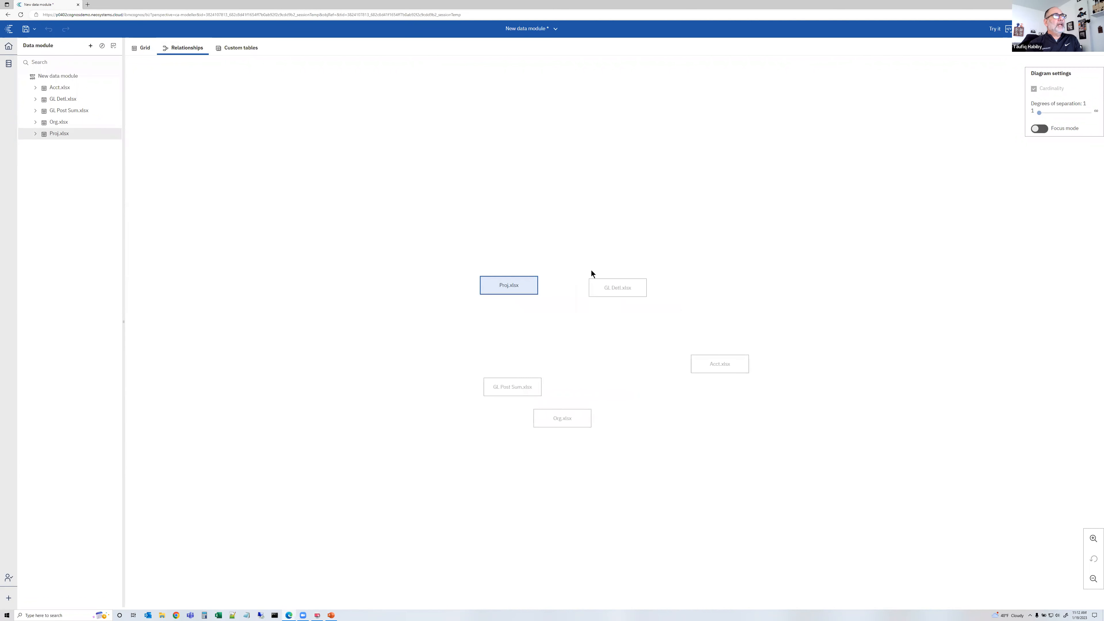
drag(532, 388, 485, 339)
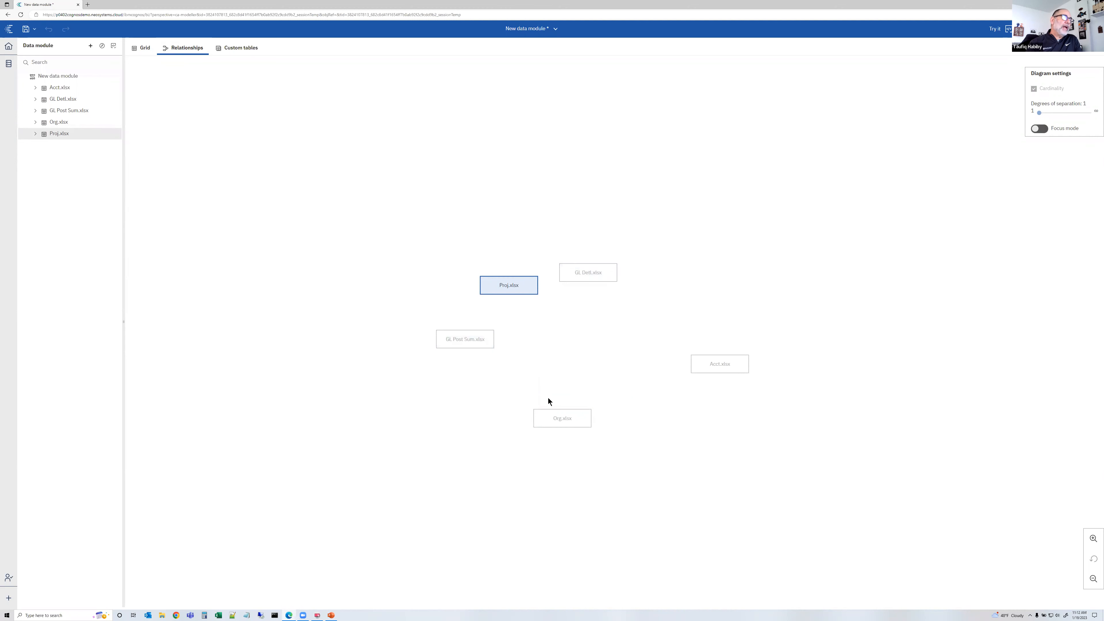
drag(573, 421, 568, 347)
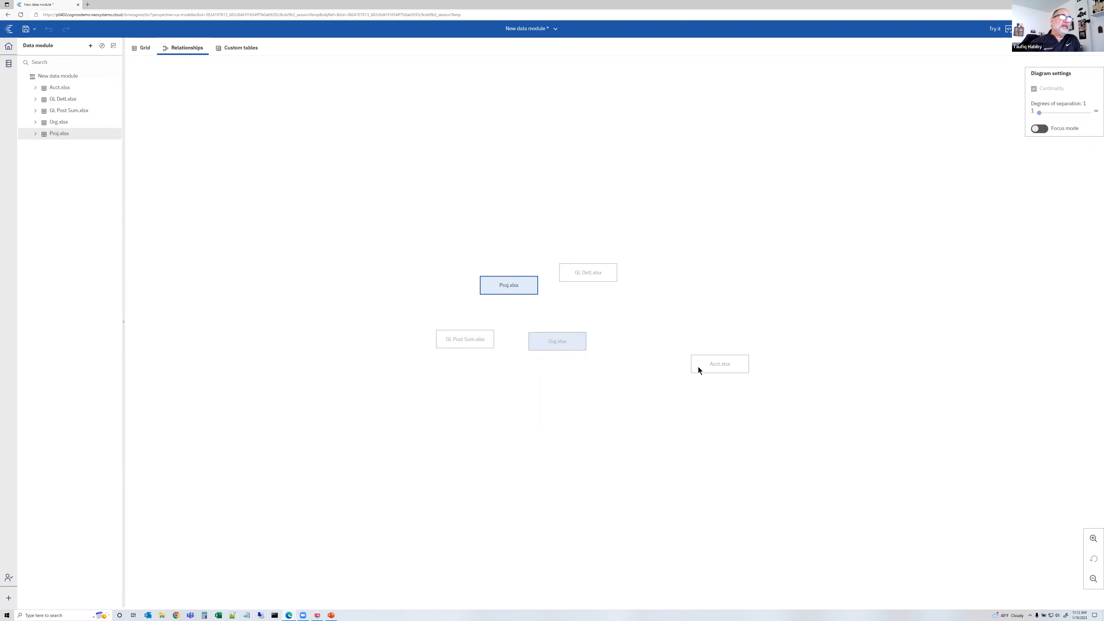
drag(704, 363, 626, 316)
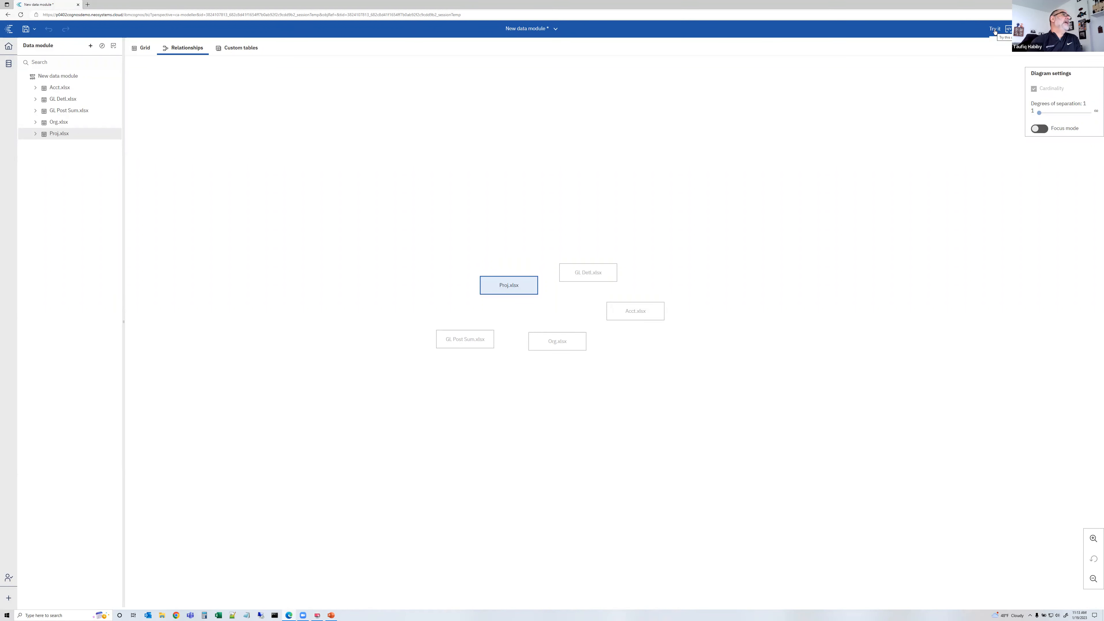
Expand and inspect the columns of Acct.xlsx and GL Post Sum.xlsx in the data module tree
mouse_move(112, 102)
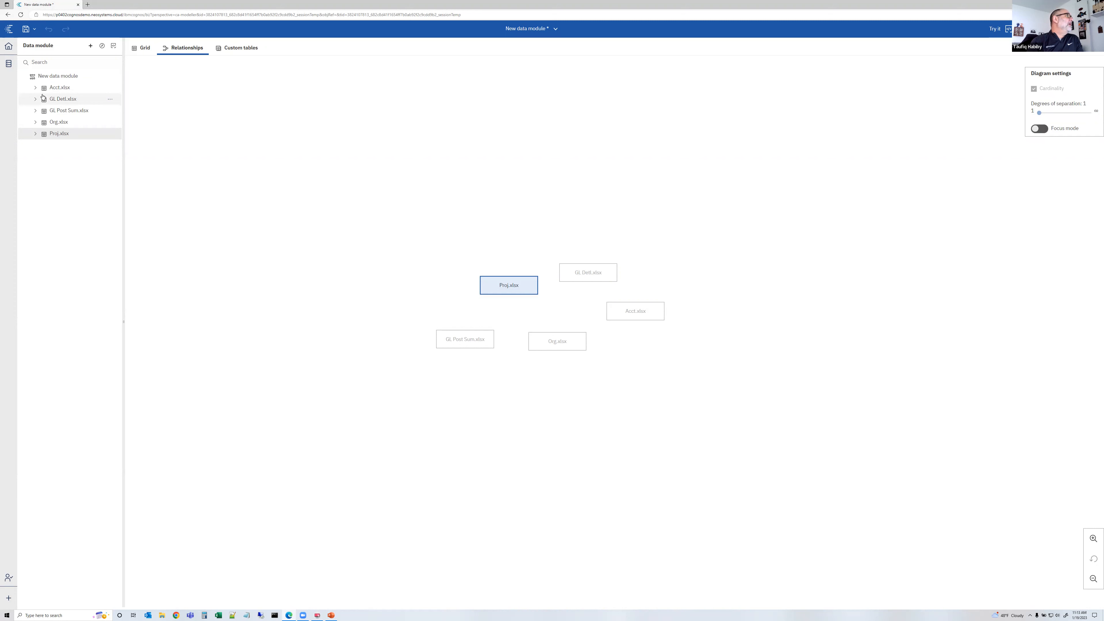
click(35, 87)
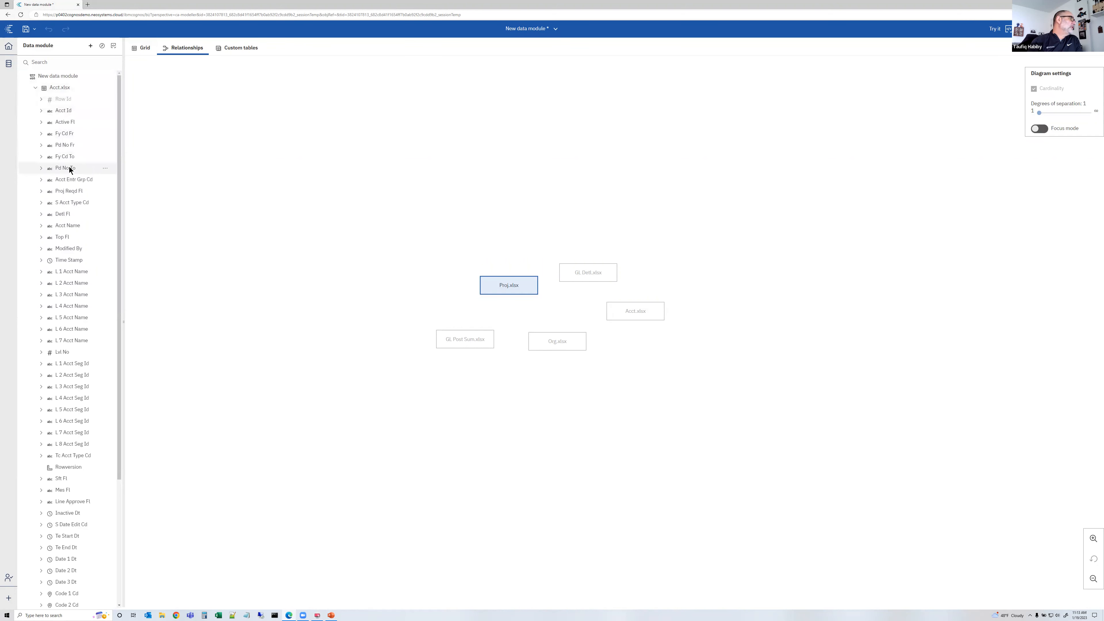
scroll(73, 254, down, 4)
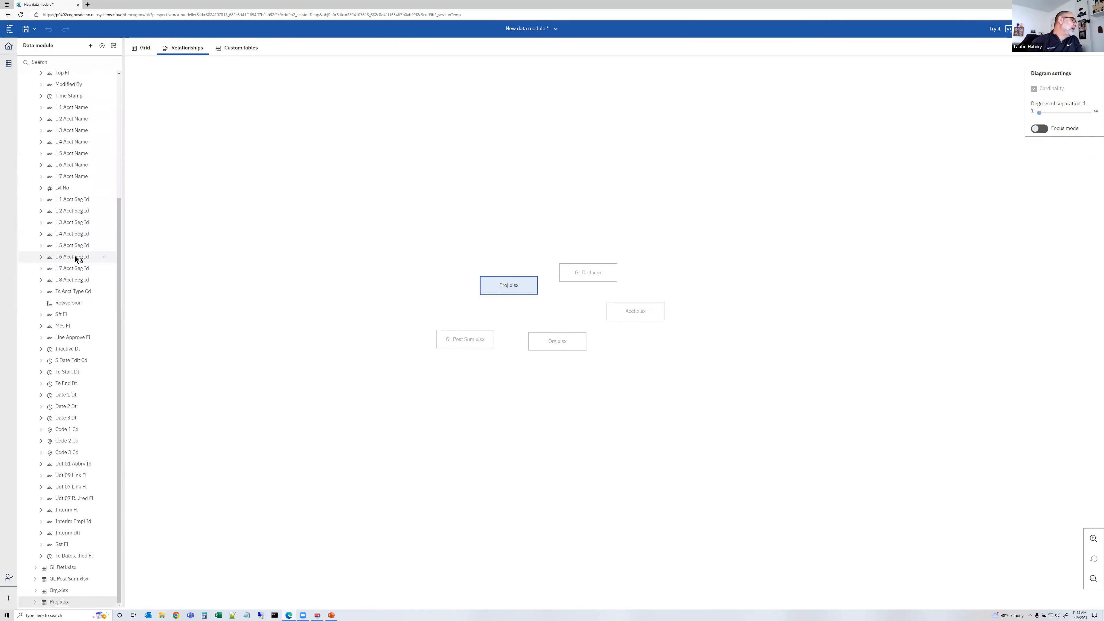
scroll(89, 325, up, 4)
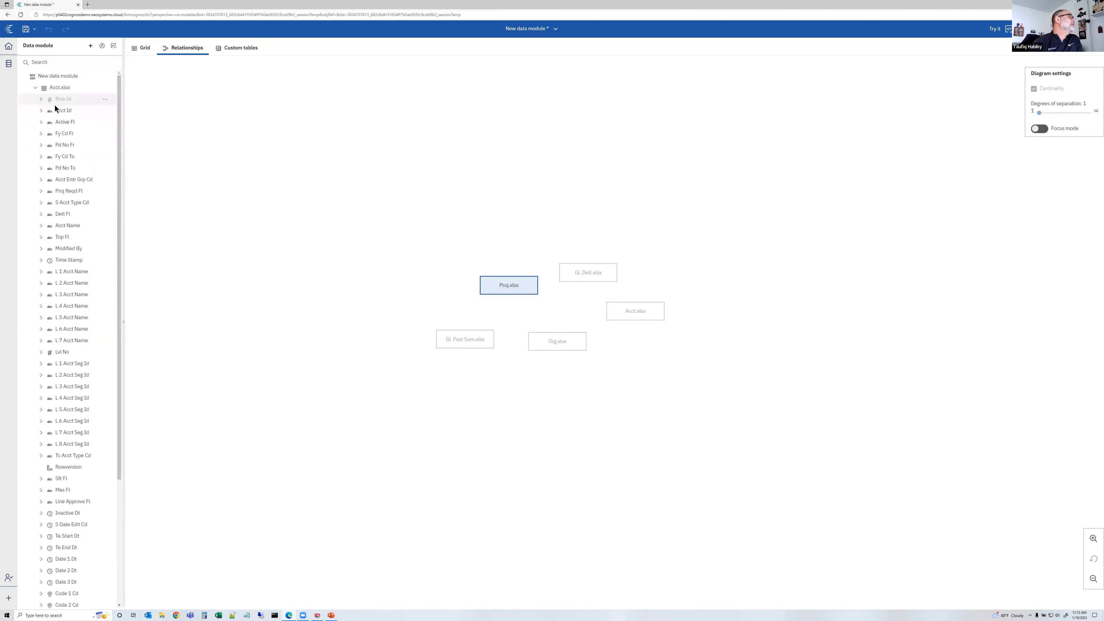
click(35, 87)
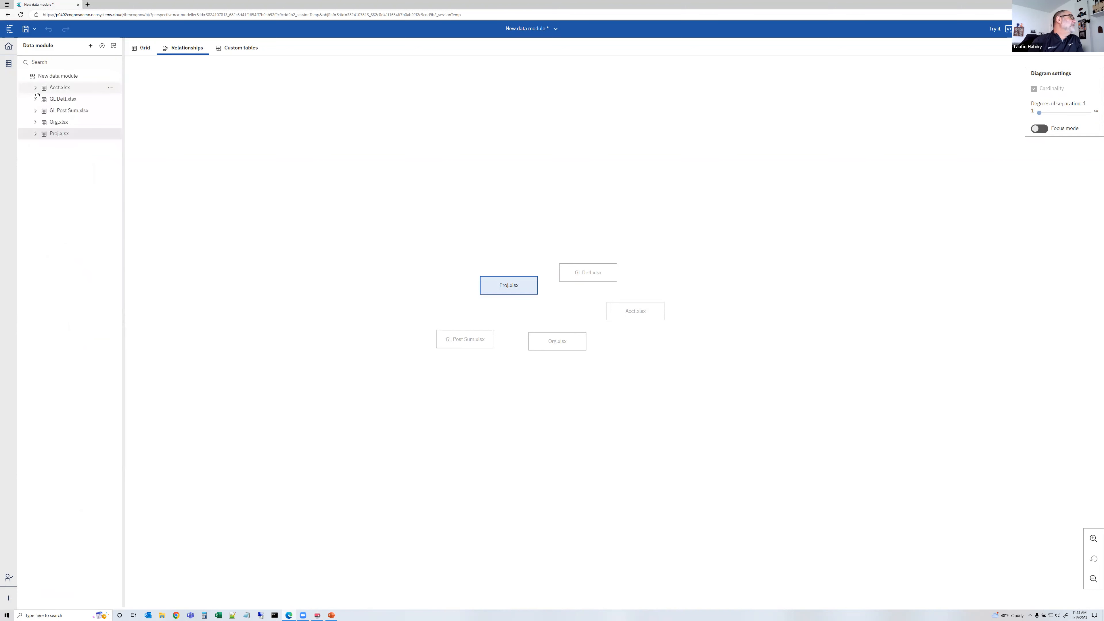
click(36, 112)
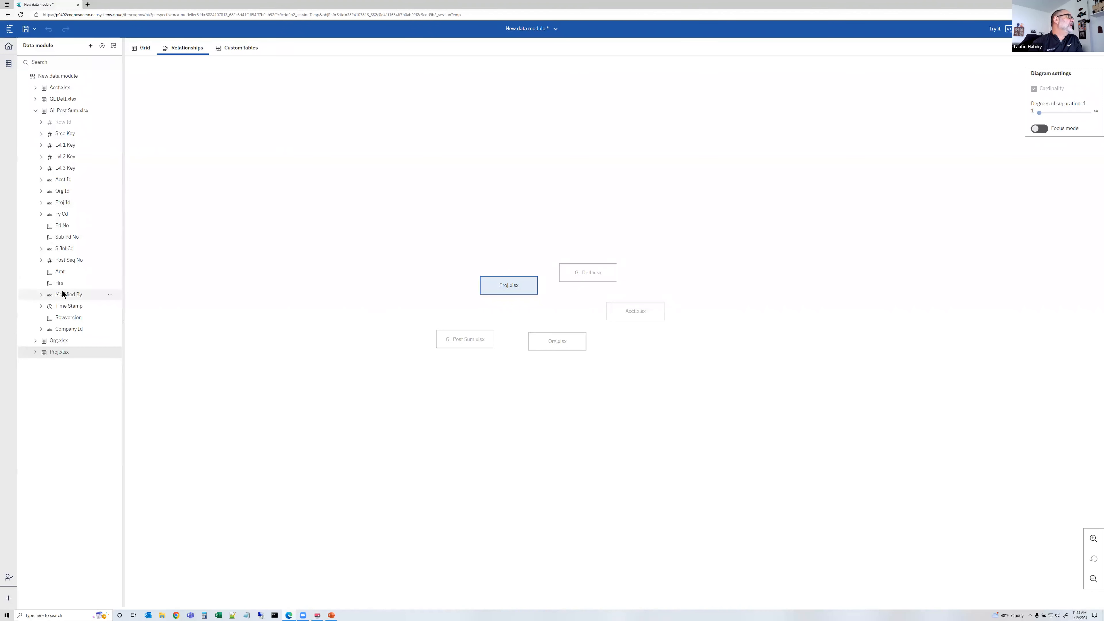
click(36, 111)
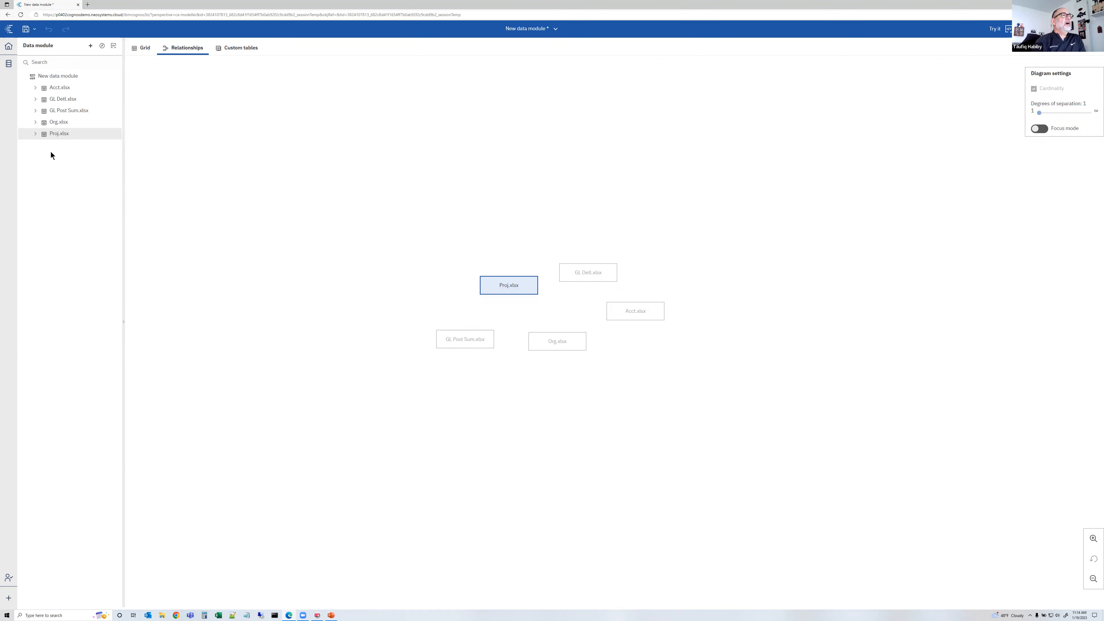
Move GL Post Sum.xlsx to the top of the table list and rename it GL Post Summary
click(64, 114)
drag(64, 114, 75, 92)
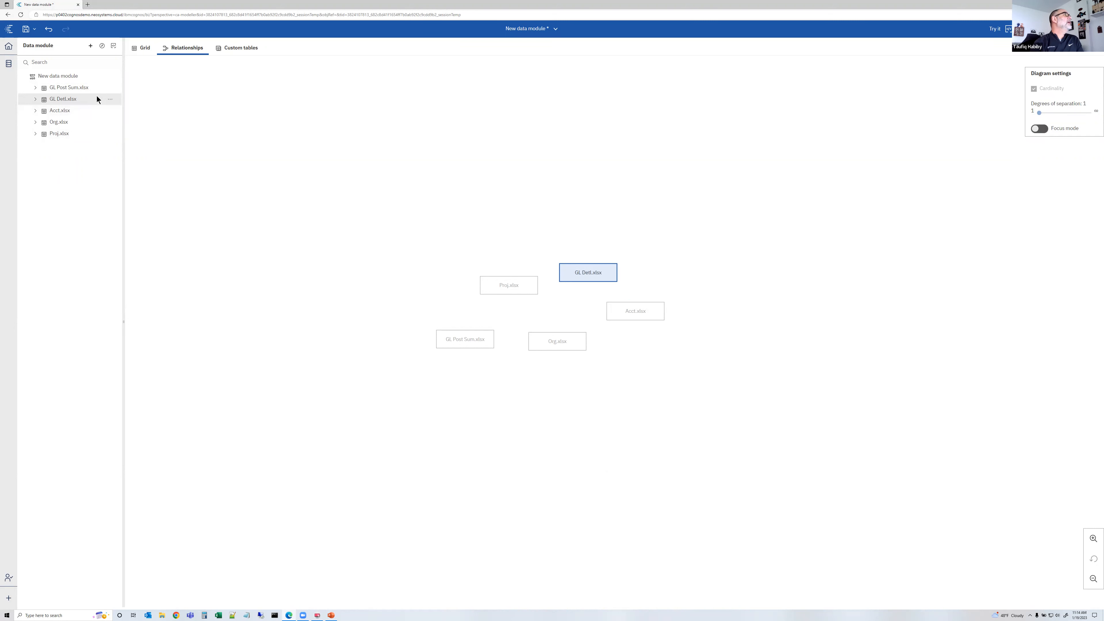
click(111, 88)
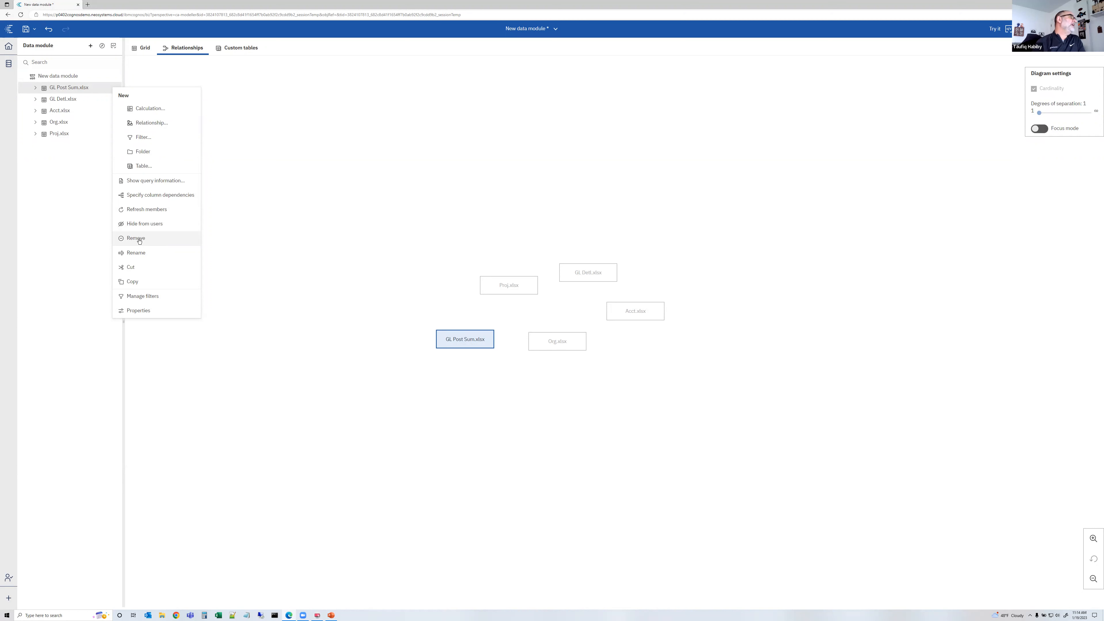
click(139, 253)
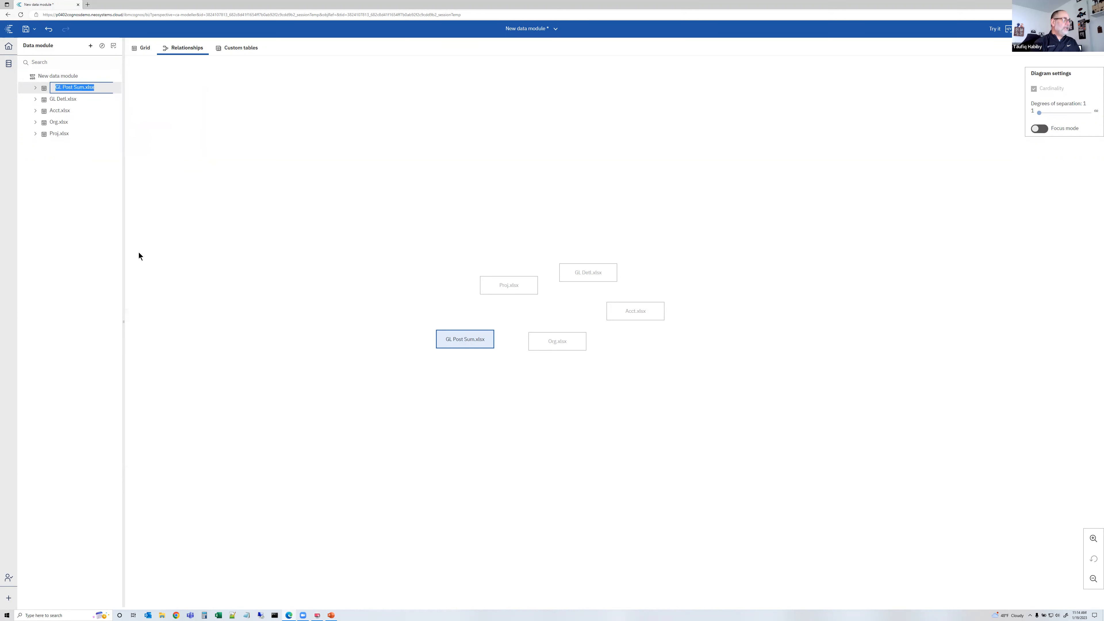
text(GL Po)
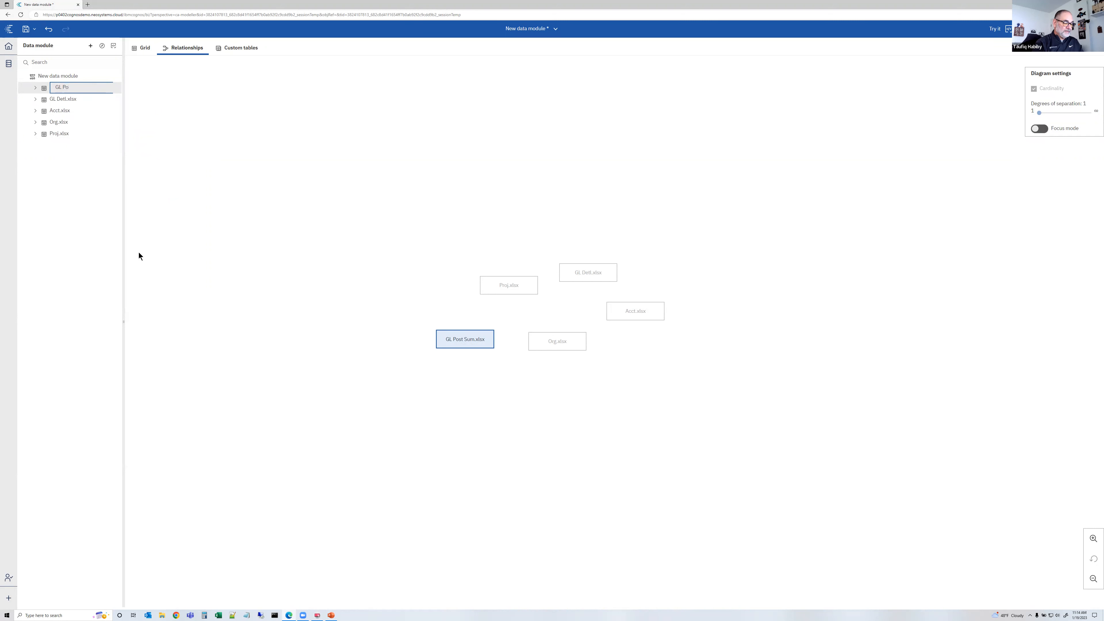
text(st Summary)
key(Return)
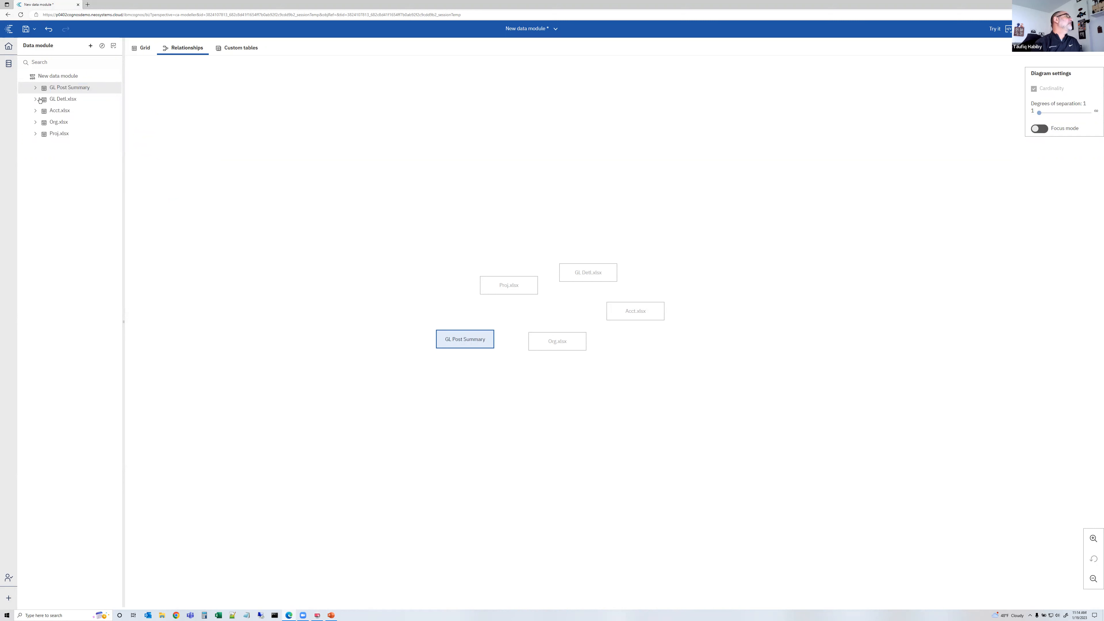
Rename the GL Detl.xlsx table to GL Detail
click(77, 103)
click(110, 100)
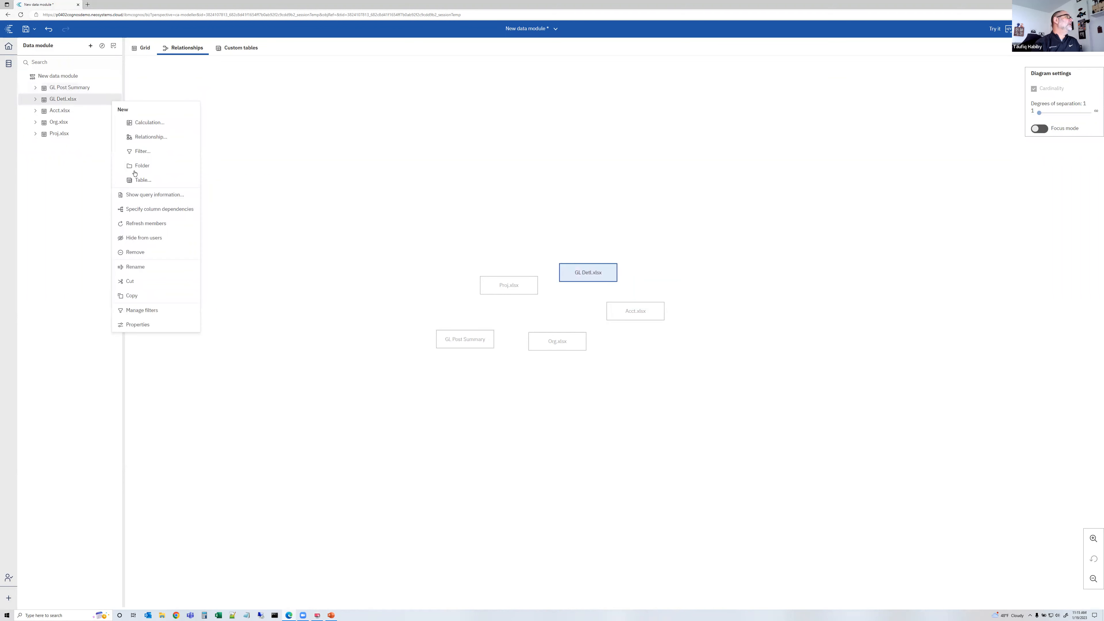
click(146, 265)
text(GL)
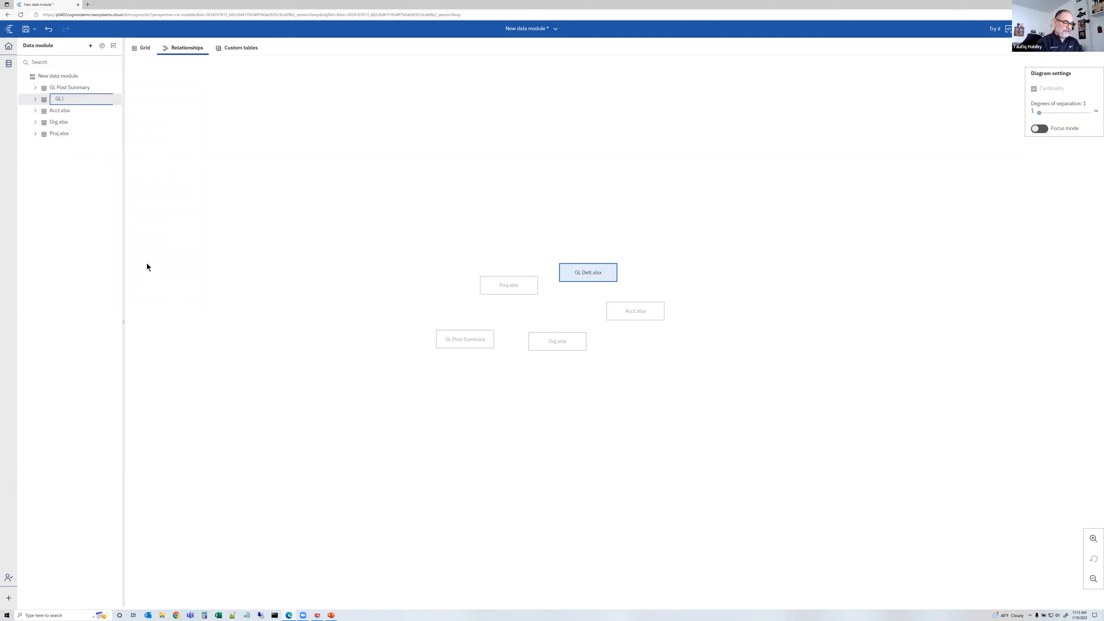
text( Detail)
key(Return)
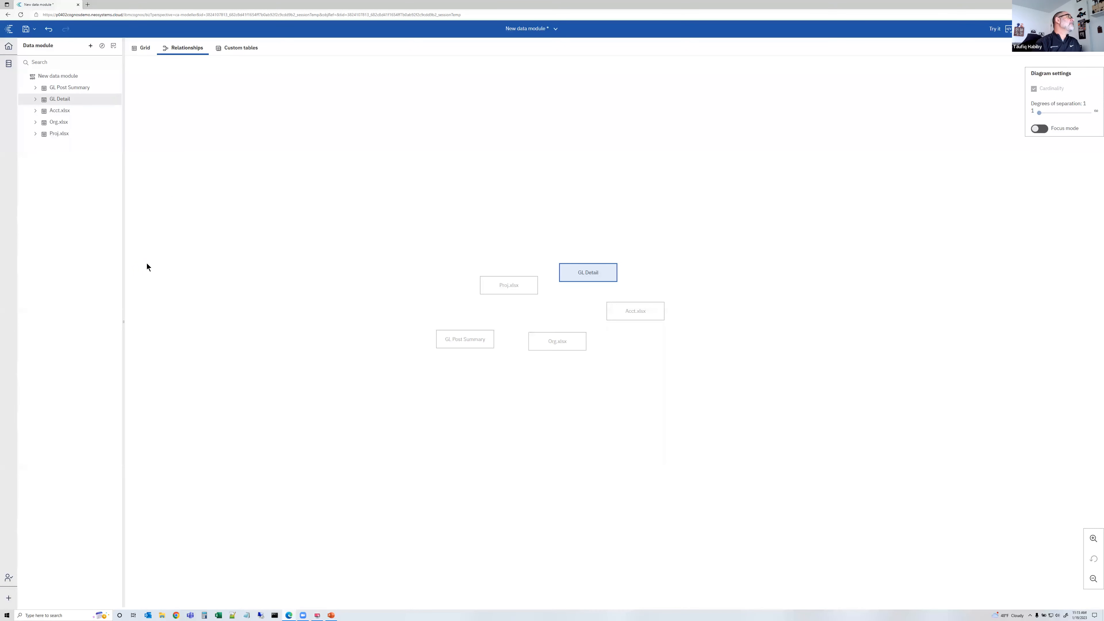
click(109, 112)
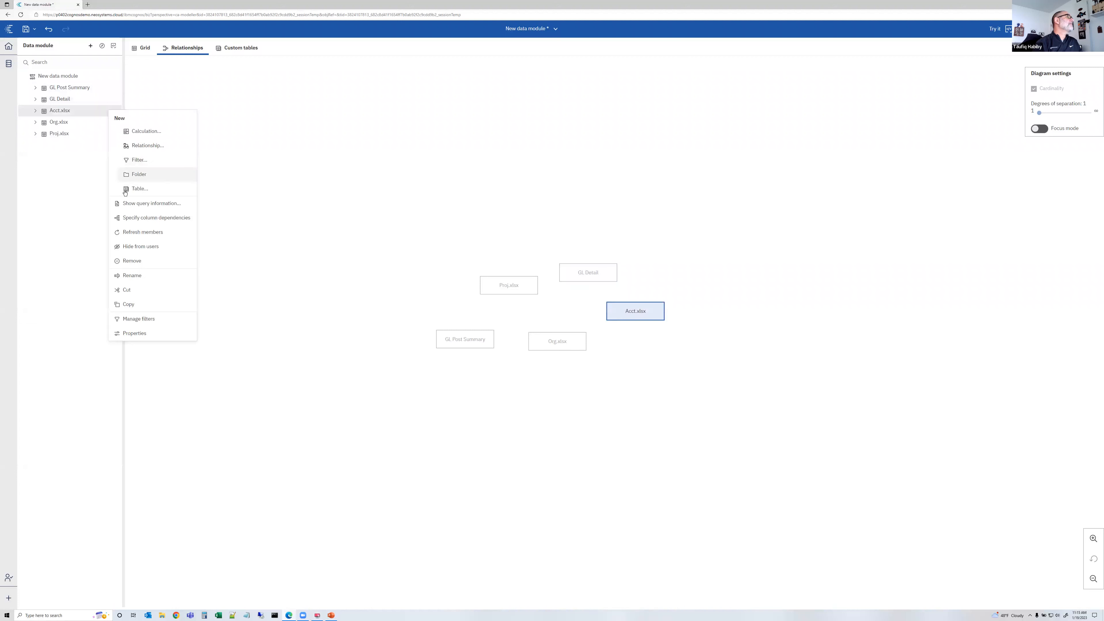
click(130, 263)
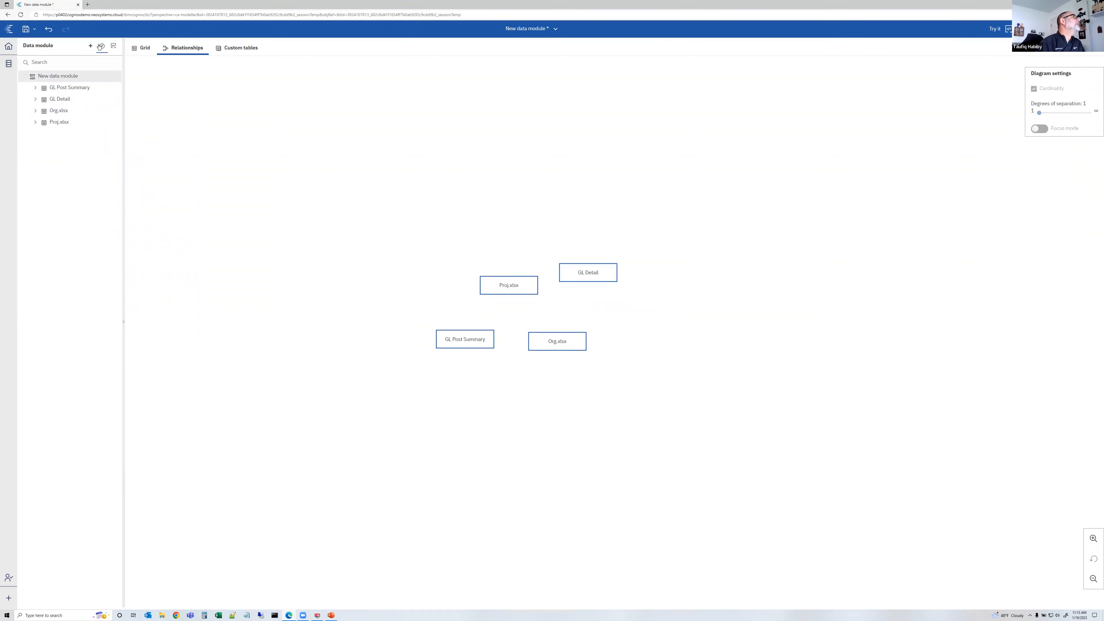
click(49, 30)
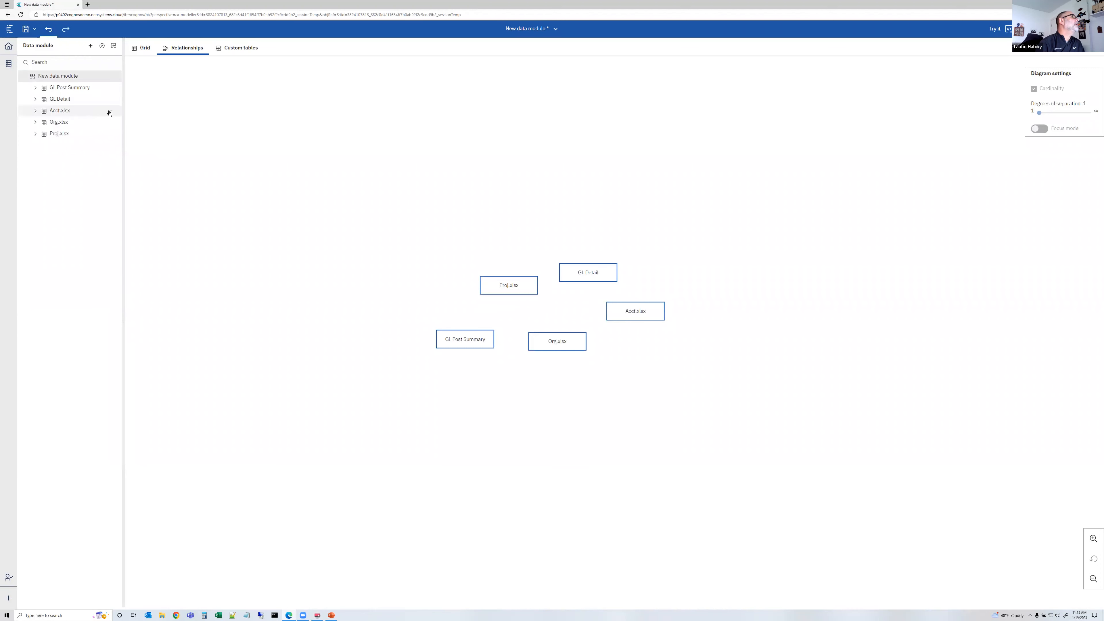
Rename the Acct.xlsx table to Accounts
click(109, 112)
click(134, 276)
text(Accounts)
key(Return)
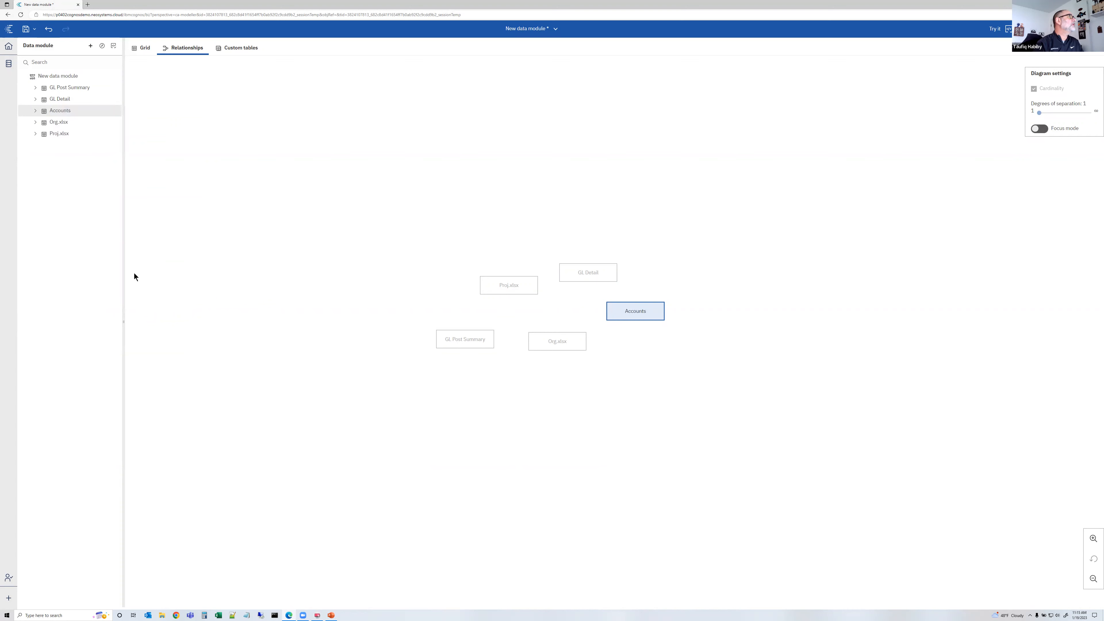
Rename the Org.xlsx table to Organizations
click(111, 123)
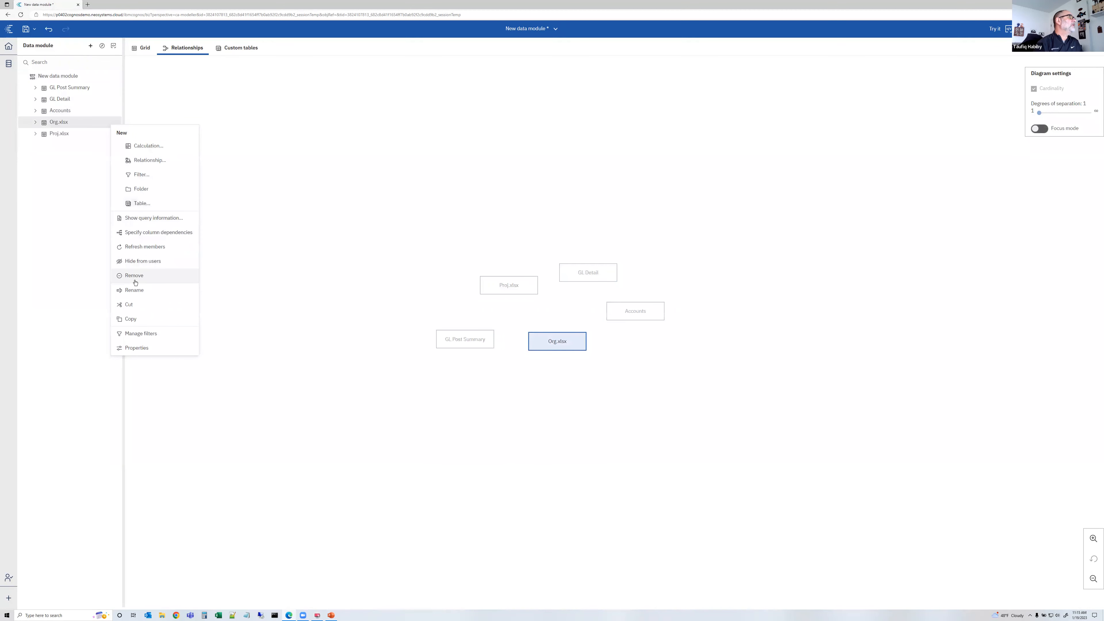
click(135, 290)
text(O)
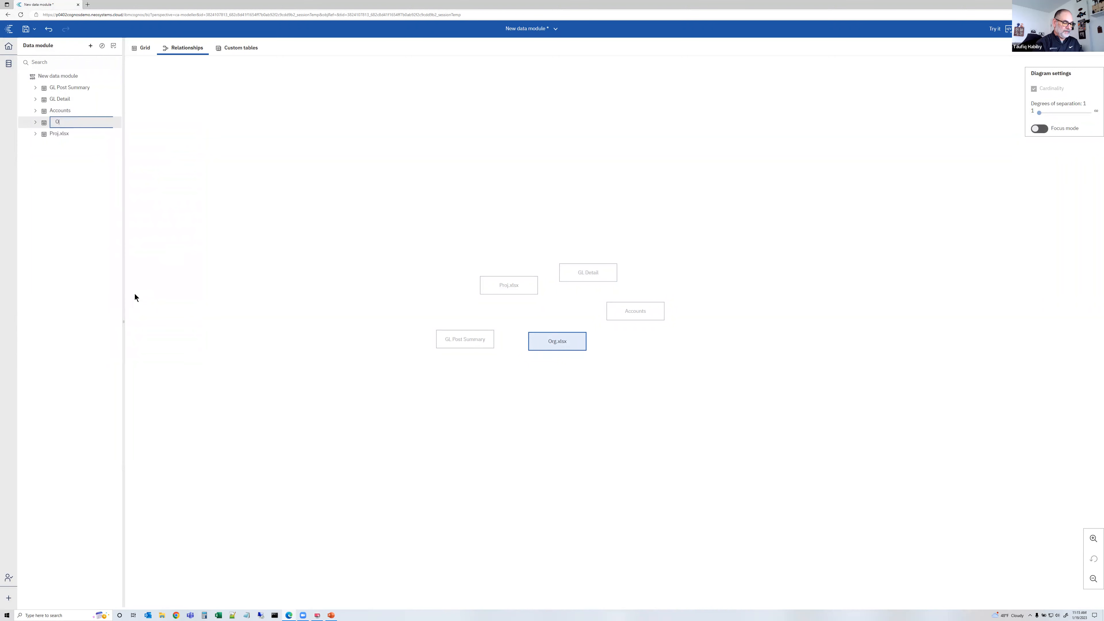
text(rganizations)
key(Return)
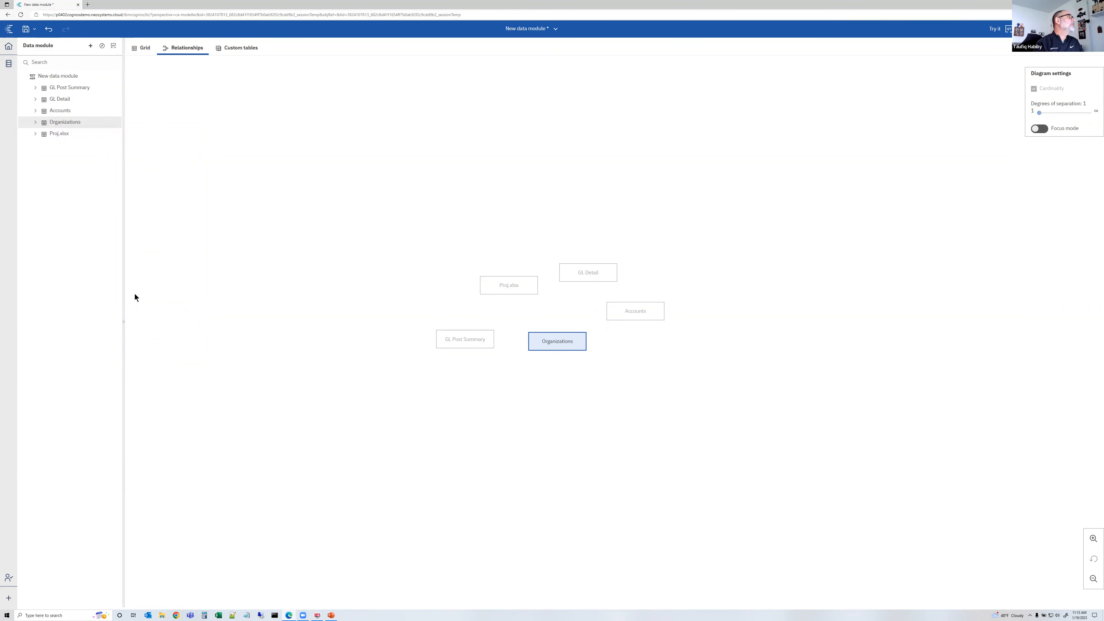
Rename the Proj.xlsx table to Projects
click(112, 135)
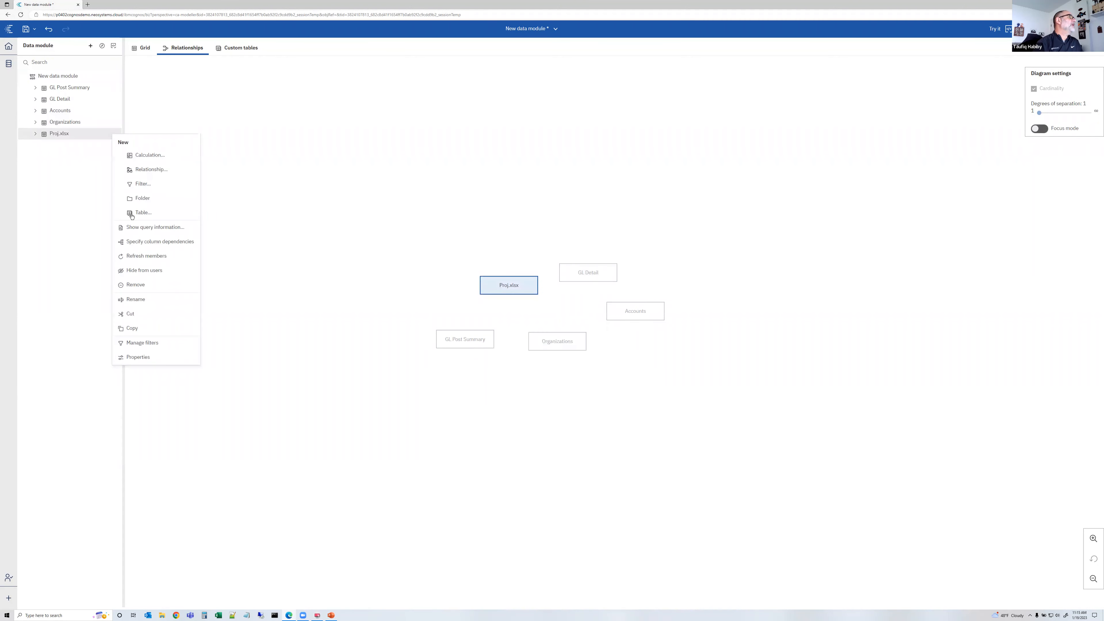
click(145, 301)
text(Proe)
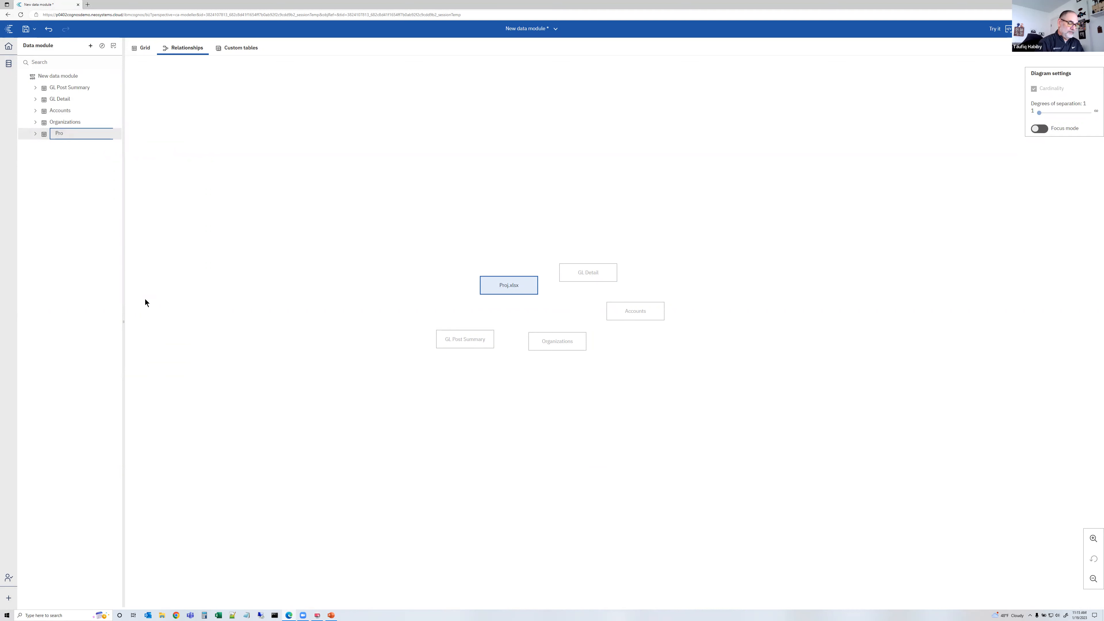
key(Return)
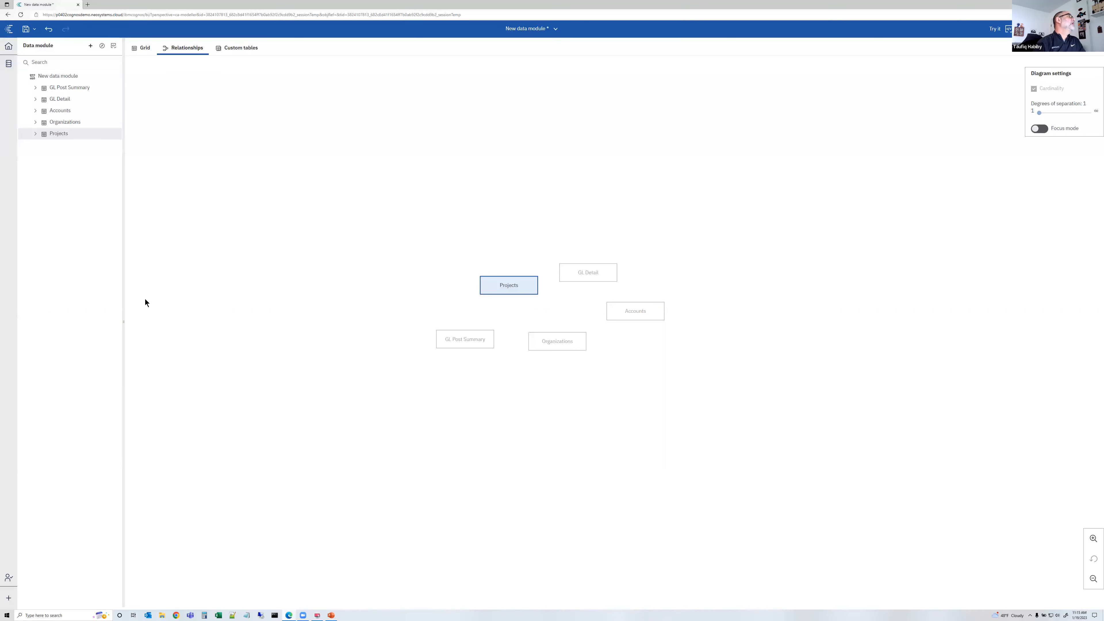
Expand GL Post Summary and hide its Srce Key, Lvl 1 Key, Lvl 2 Key and Lvl 3 Key columns from users
click(35, 87)
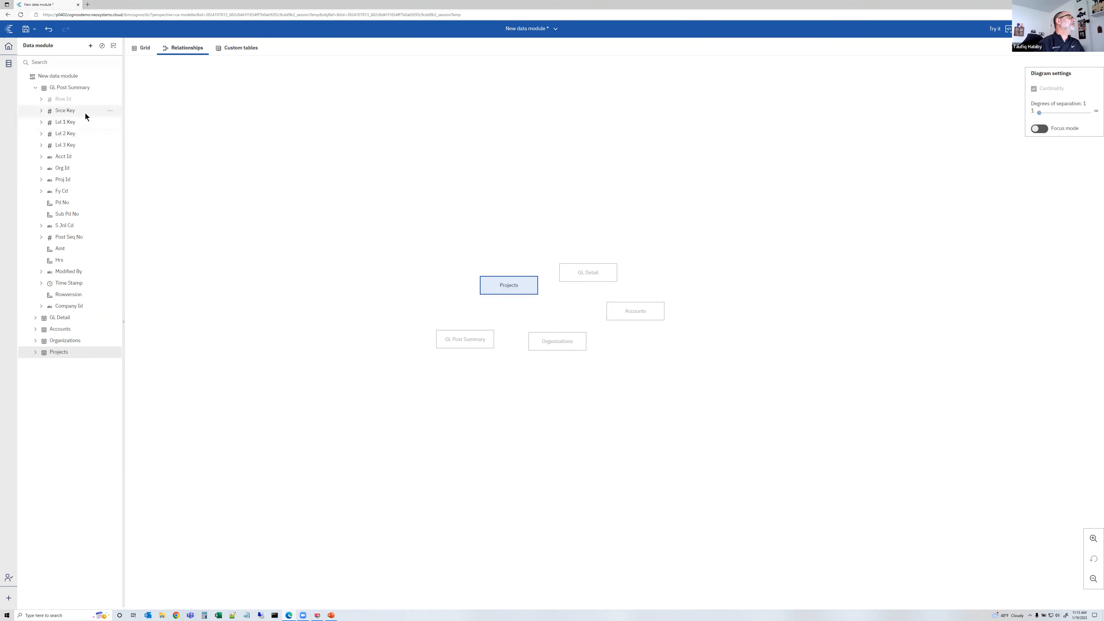
ctrl+click(94, 112)
ctrl+click(93, 123)
ctrl+click(94, 135)
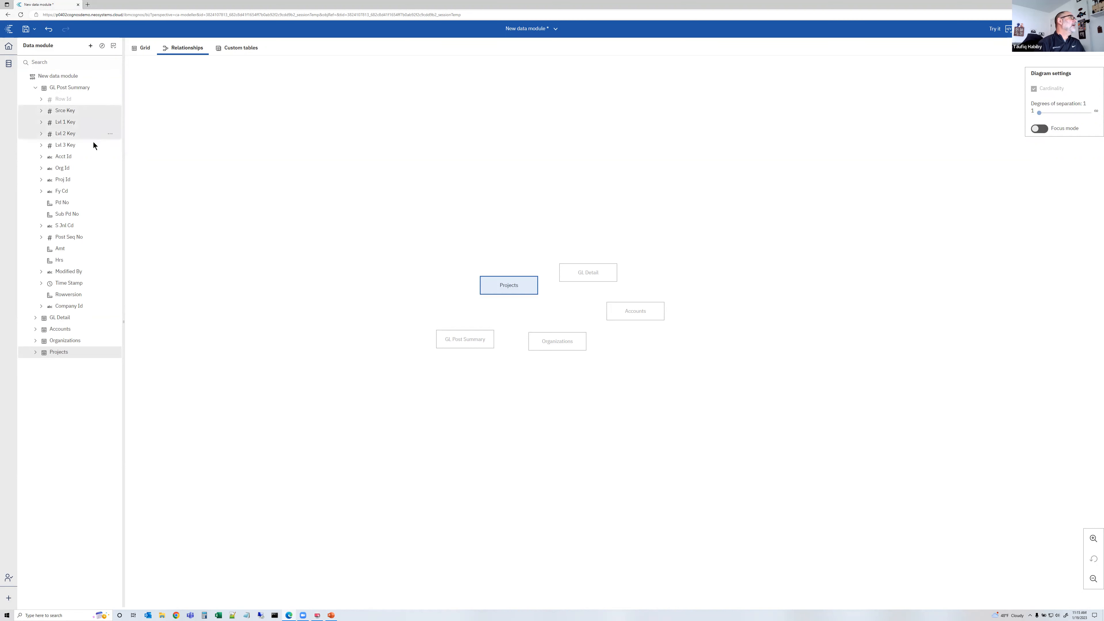
ctrl+click(93, 144)
click(111, 122)
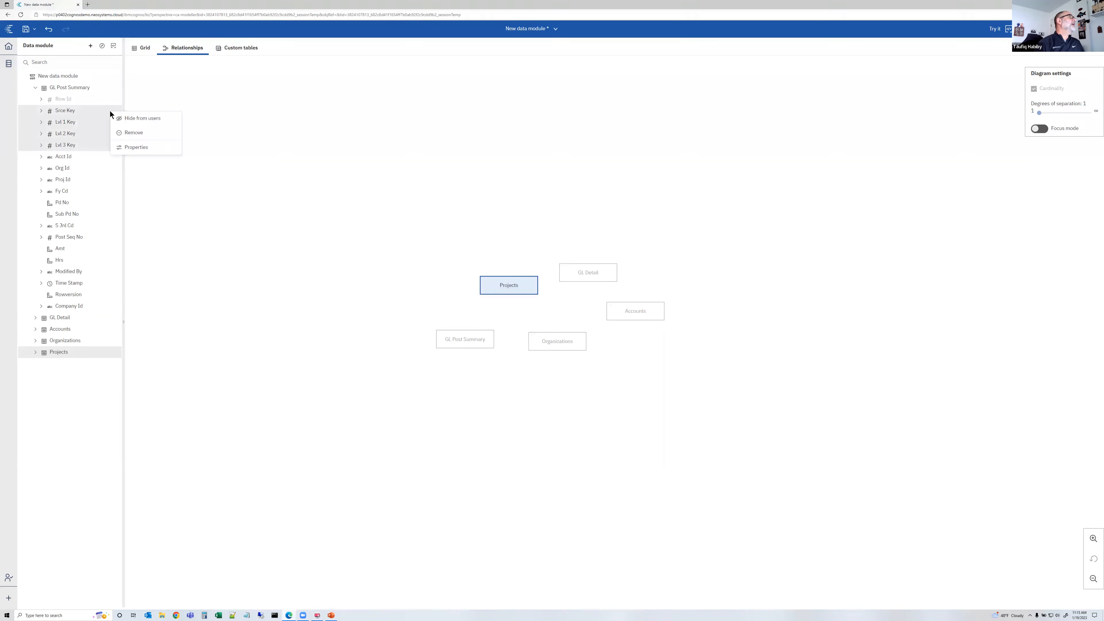
click(131, 119)
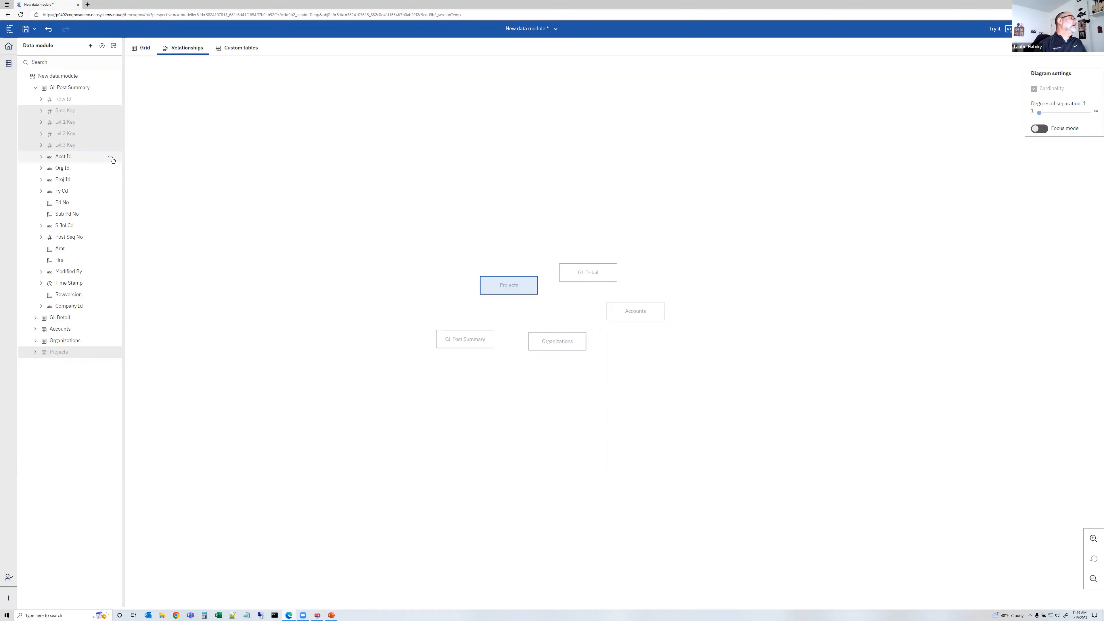
Rename the Acct Id column of GL Post Summary to Account ID
click(111, 158)
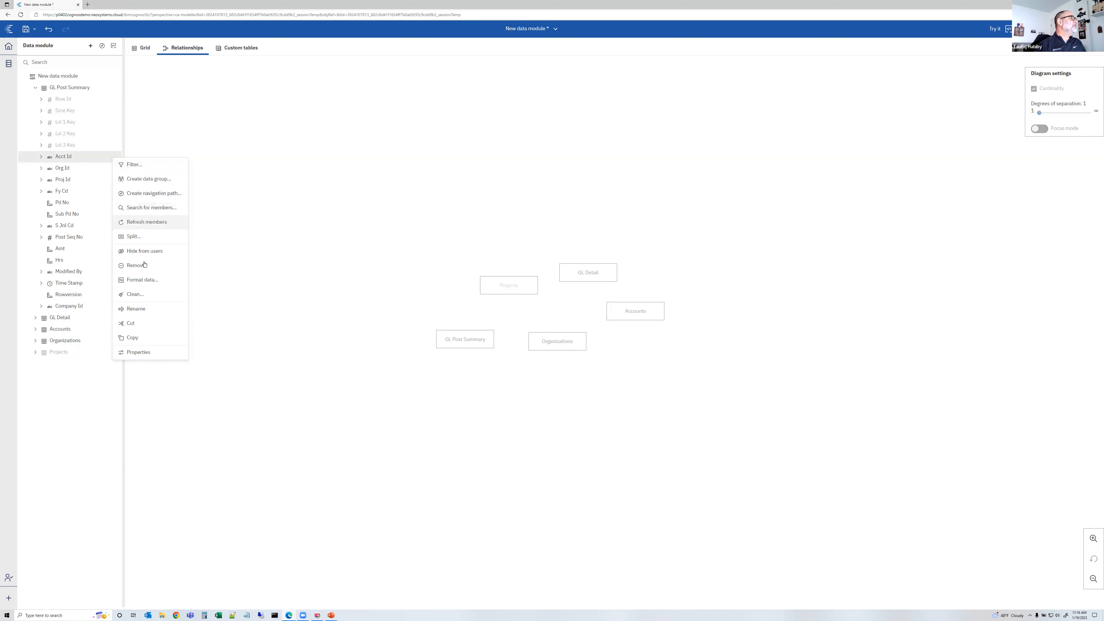
click(145, 308)
text(Account ID)
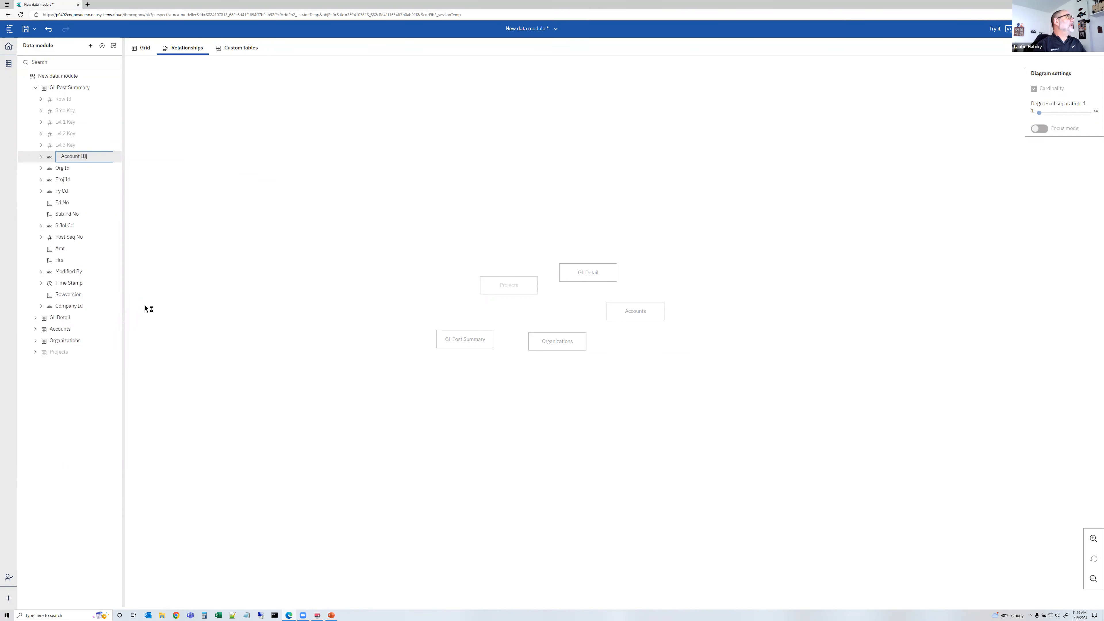
key(Return)
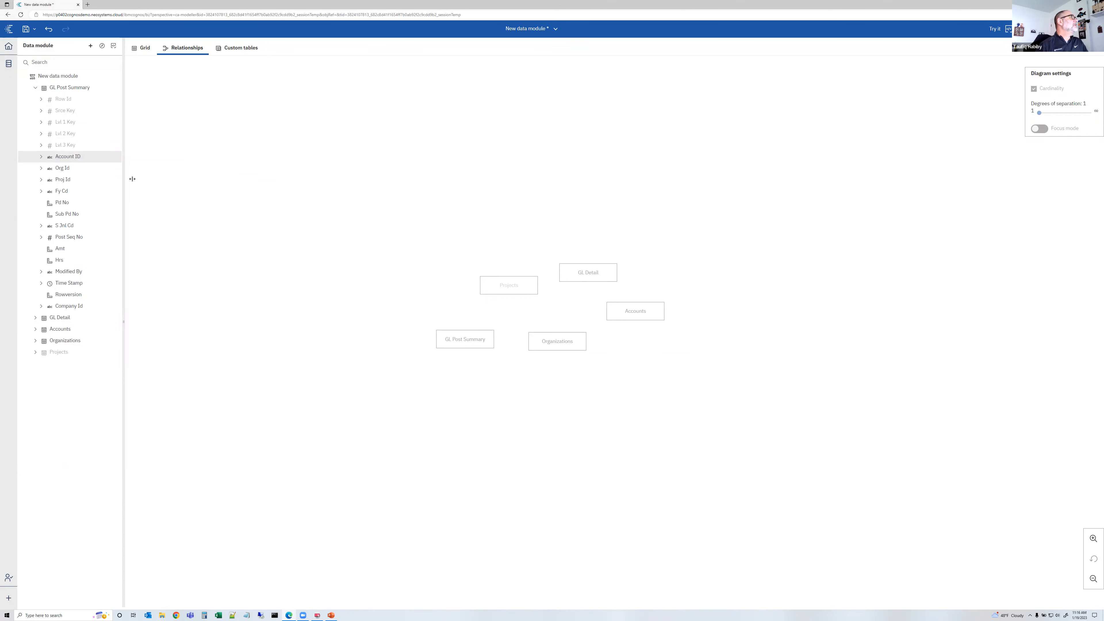
Rename the Proj Id column of GL Post Summary to Project ID
right_click(111, 168)
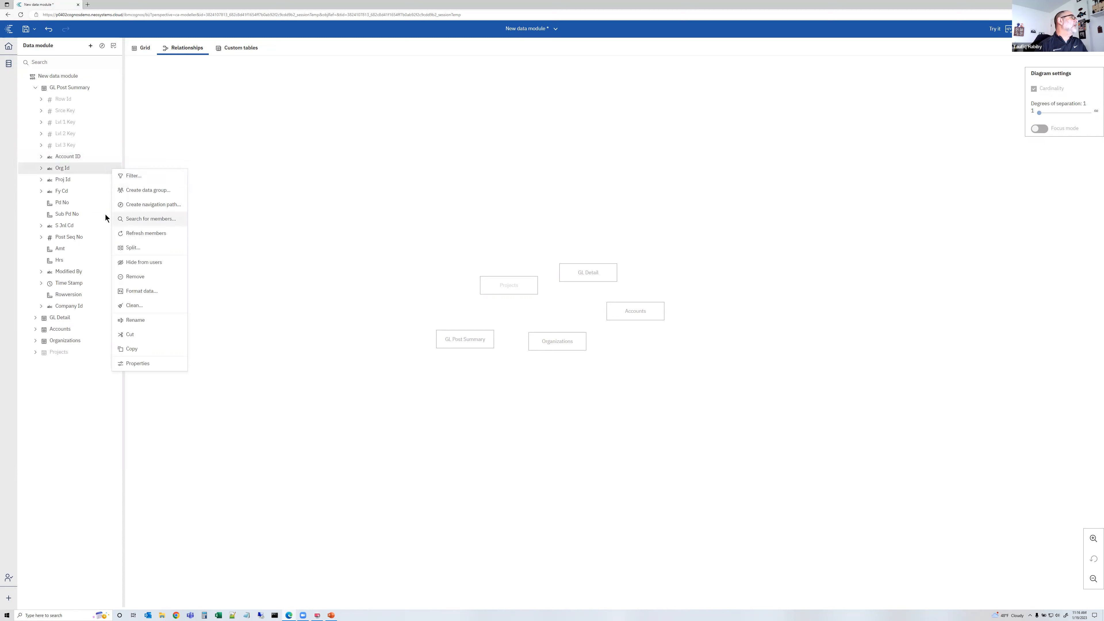
click(101, 179)
right_click(108, 183)
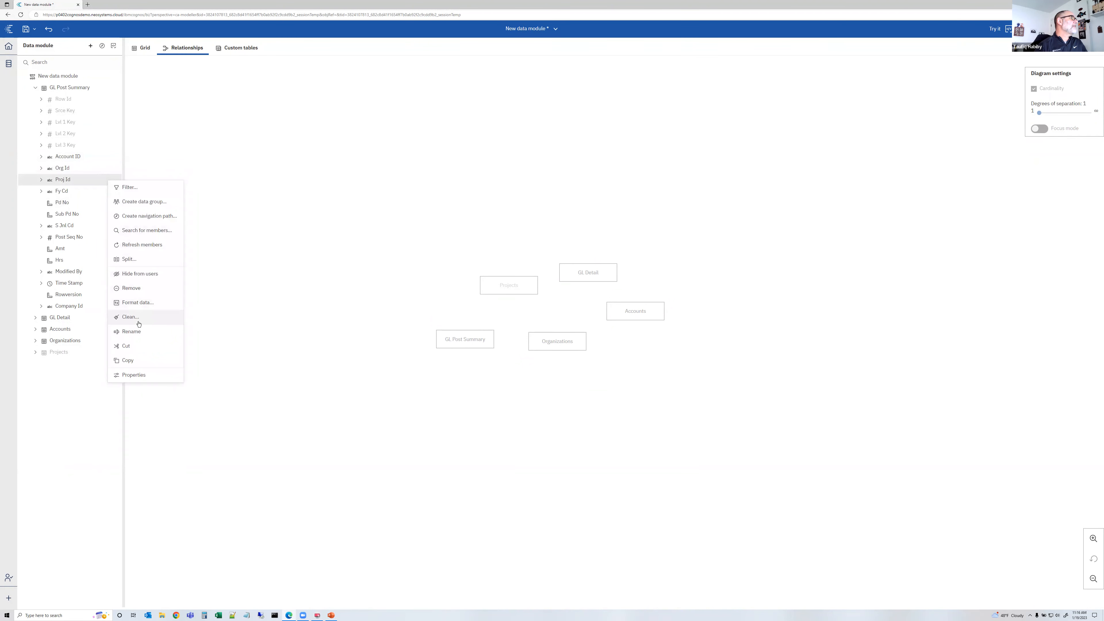
click(138, 332)
text(Project ID)
key(Return)
Open the properties of the Pd No column and set its usage to Attribute
click(61, 195)
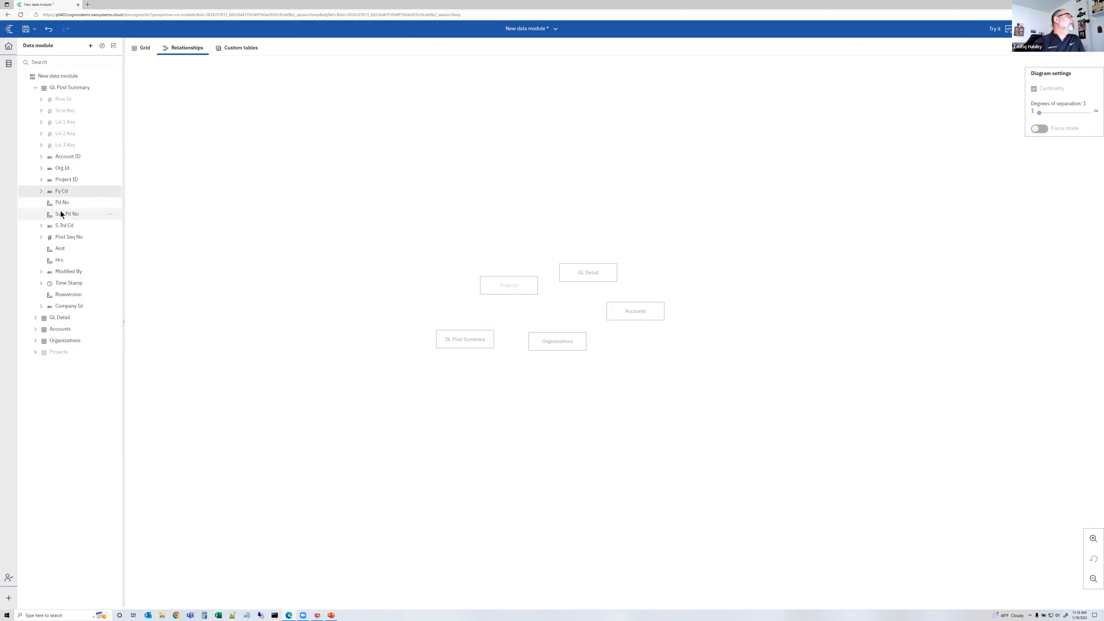
click(61, 205)
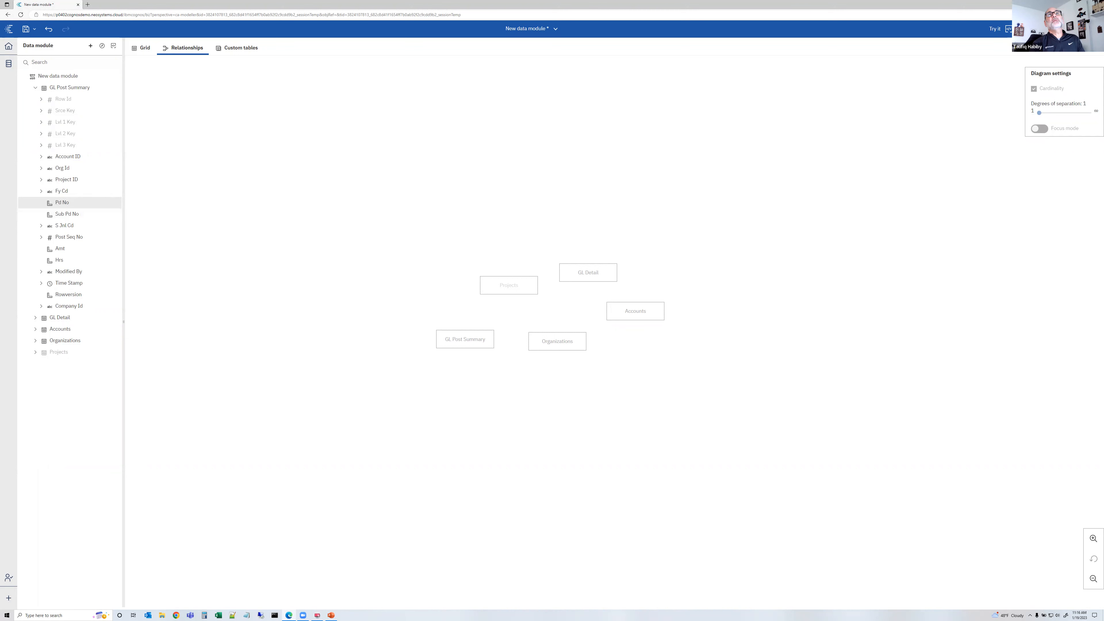
click(1027, 29)
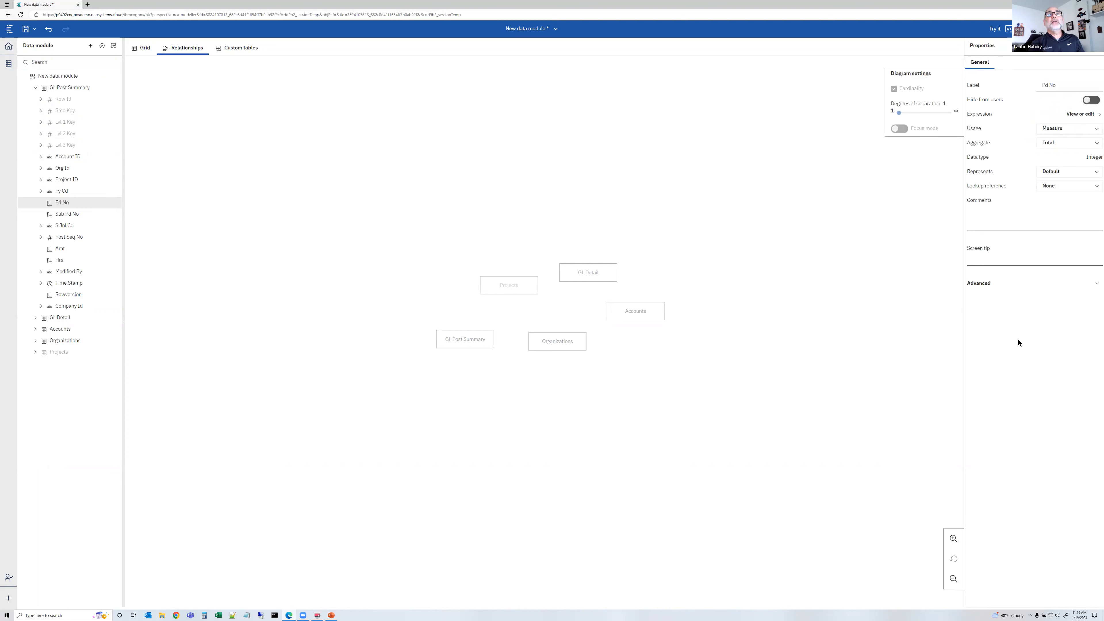
click(1057, 130)
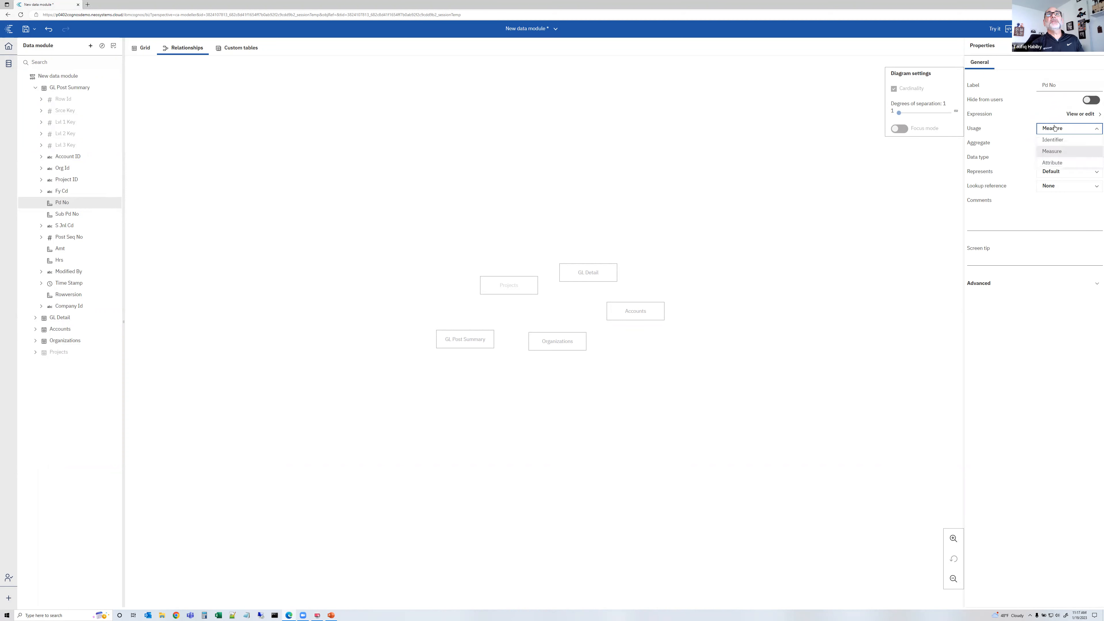
click(1059, 163)
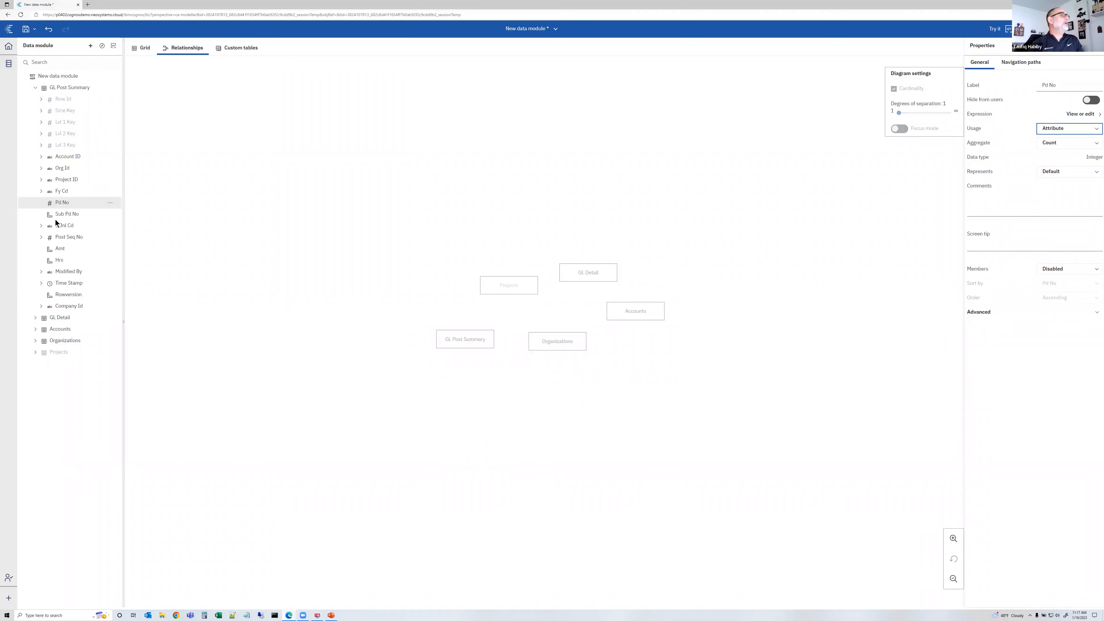
Set the usage of the Sub Pd No column to Attribute
click(63, 213)
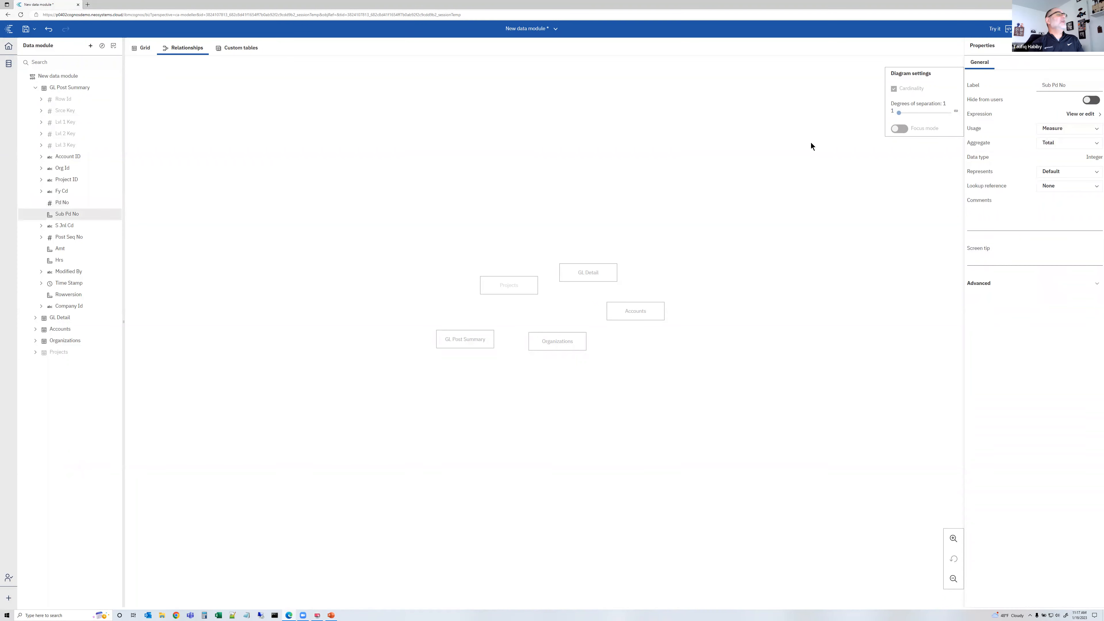
click(1064, 130)
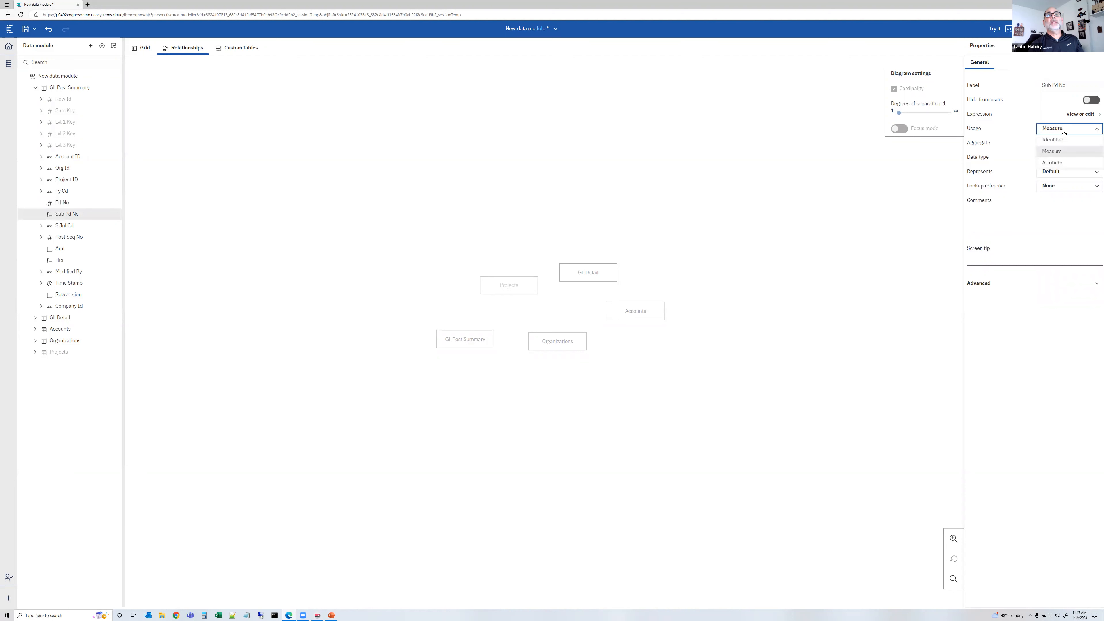
click(1055, 163)
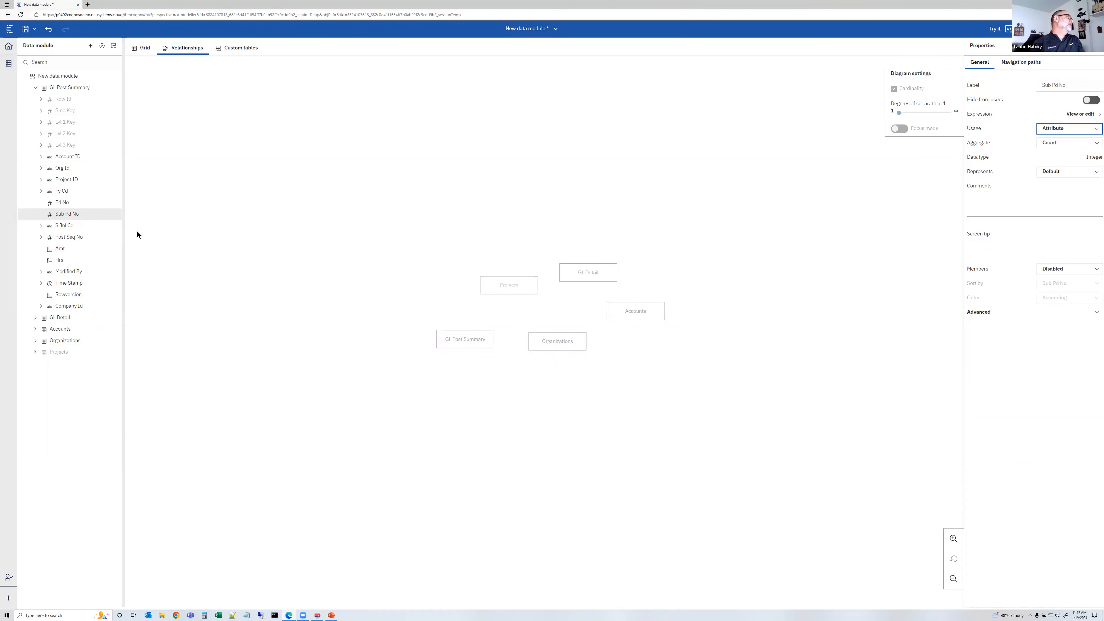
Rearrange the diagram with GL Post Summary and GL Detail on top, Projects, Organizations and Accounts below
click(67, 157)
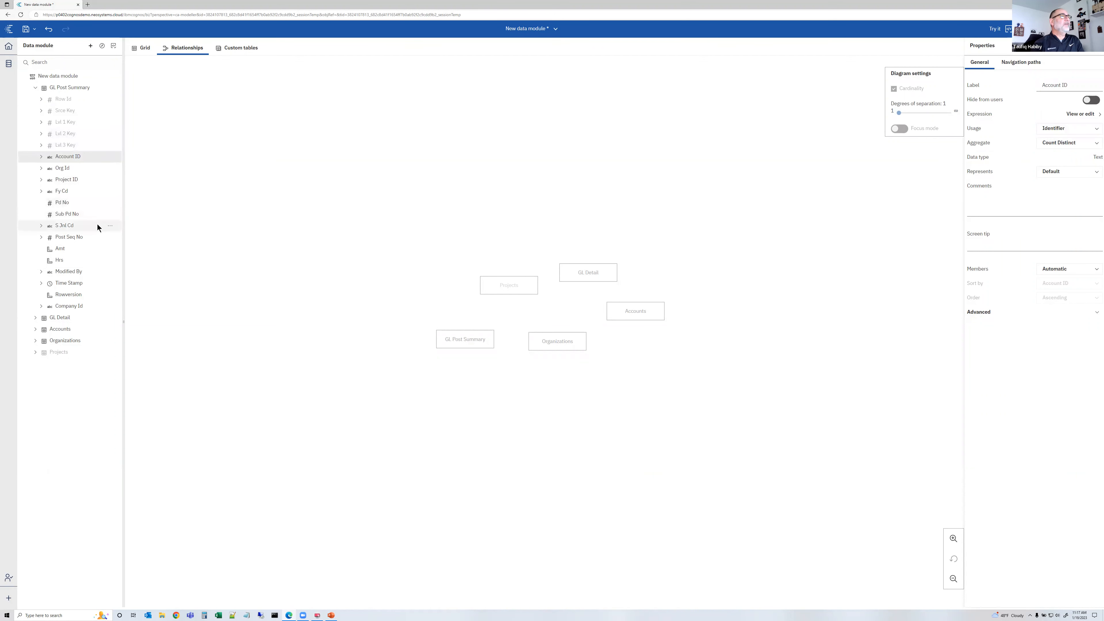
drag(508, 289, 464, 239)
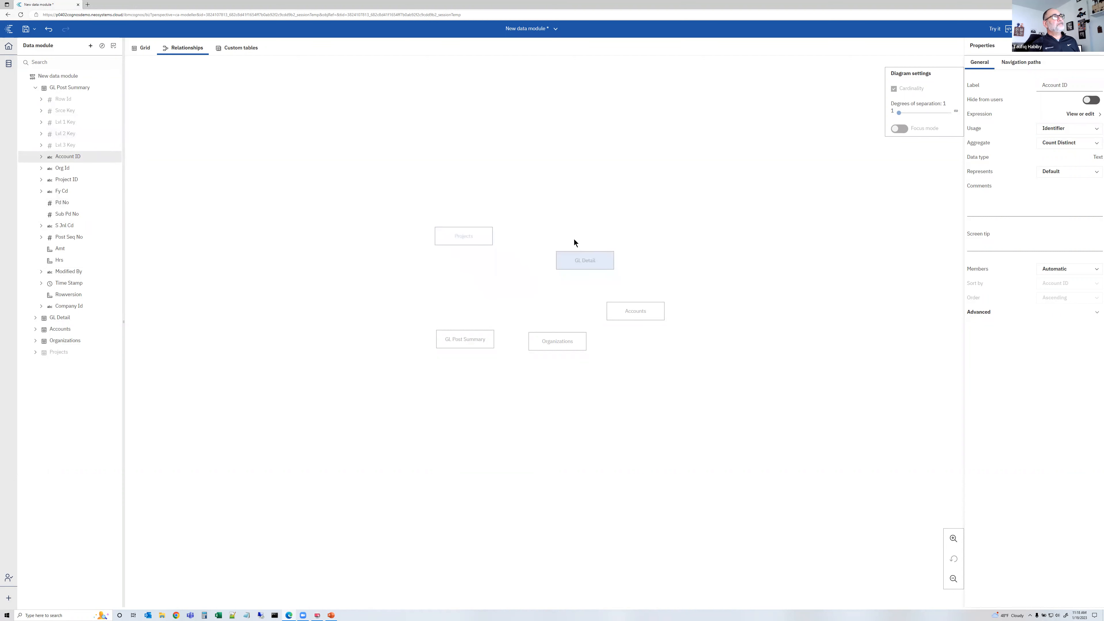
drag(470, 243, 555, 297)
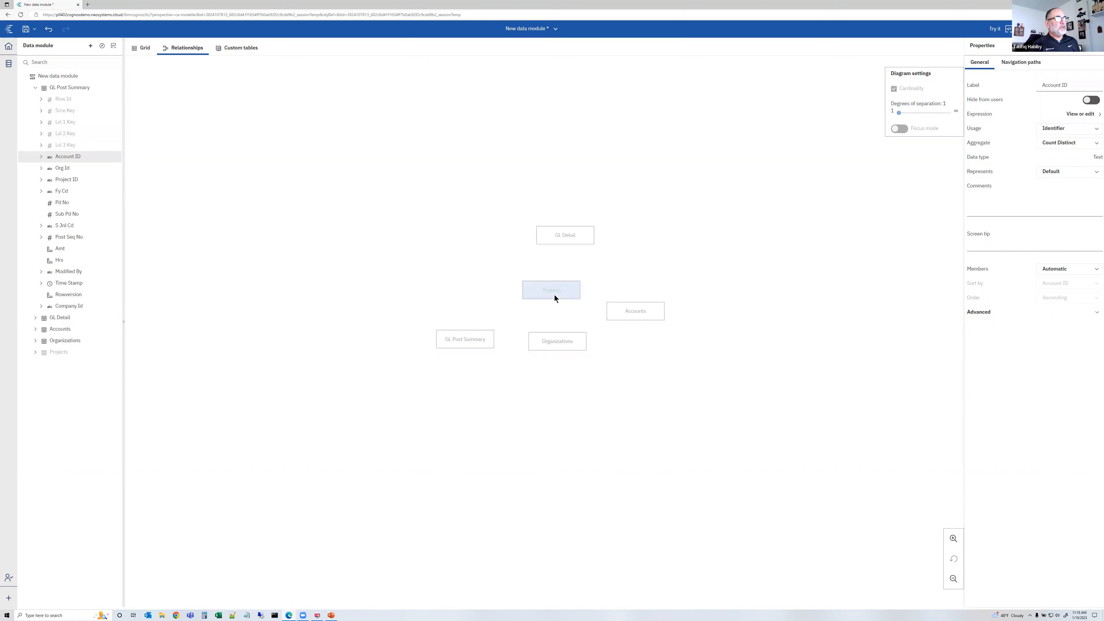
drag(483, 339, 472, 234)
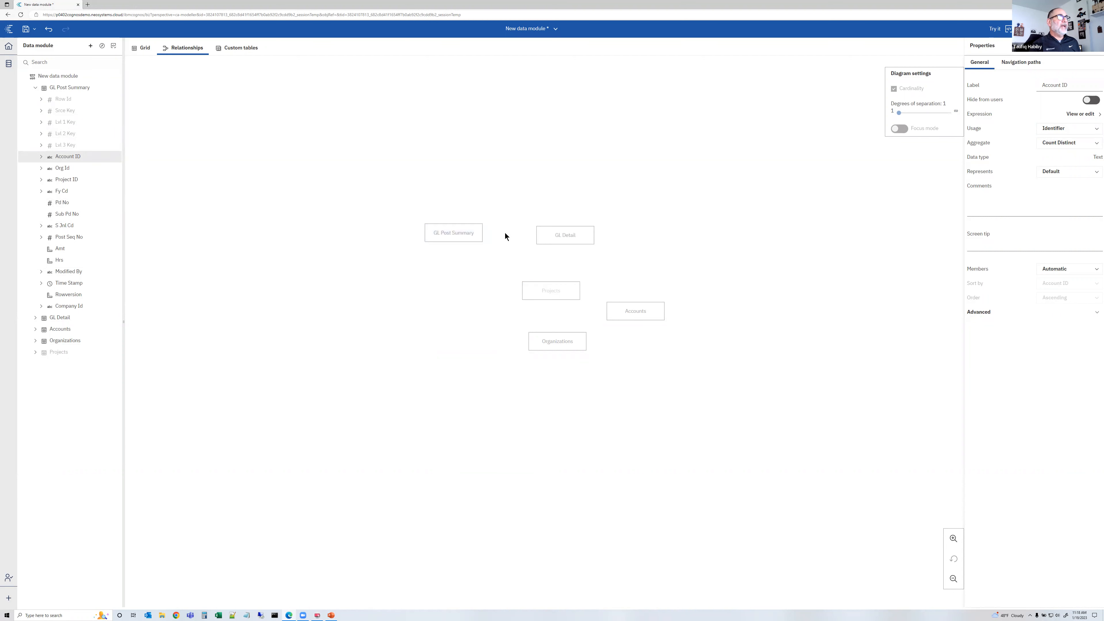
drag(546, 295, 387, 286)
drag(545, 343, 486, 288)
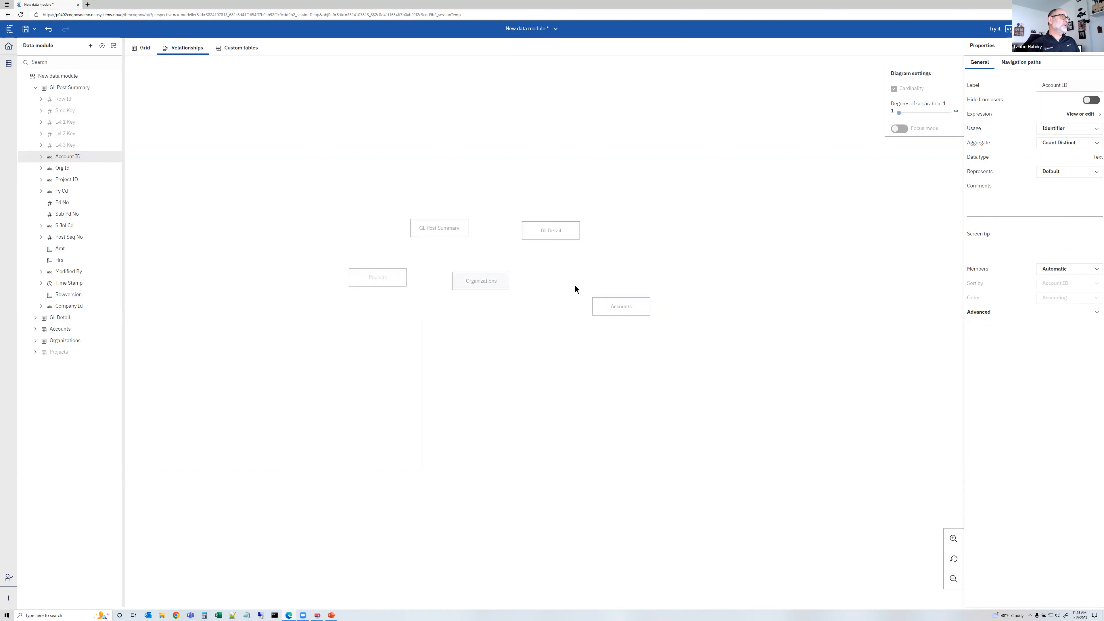
Move the Accounts table up beside Organizations in the diagram
drag(612, 304, 571, 281)
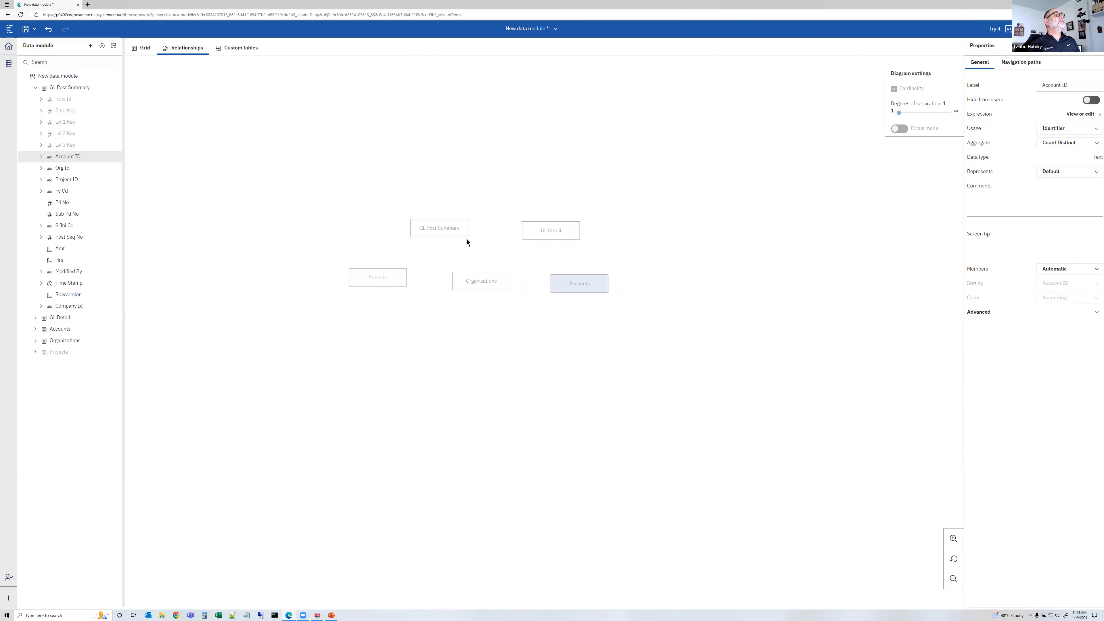
Open a new relationship between GL Post Summary and GL Detail
click(455, 232)
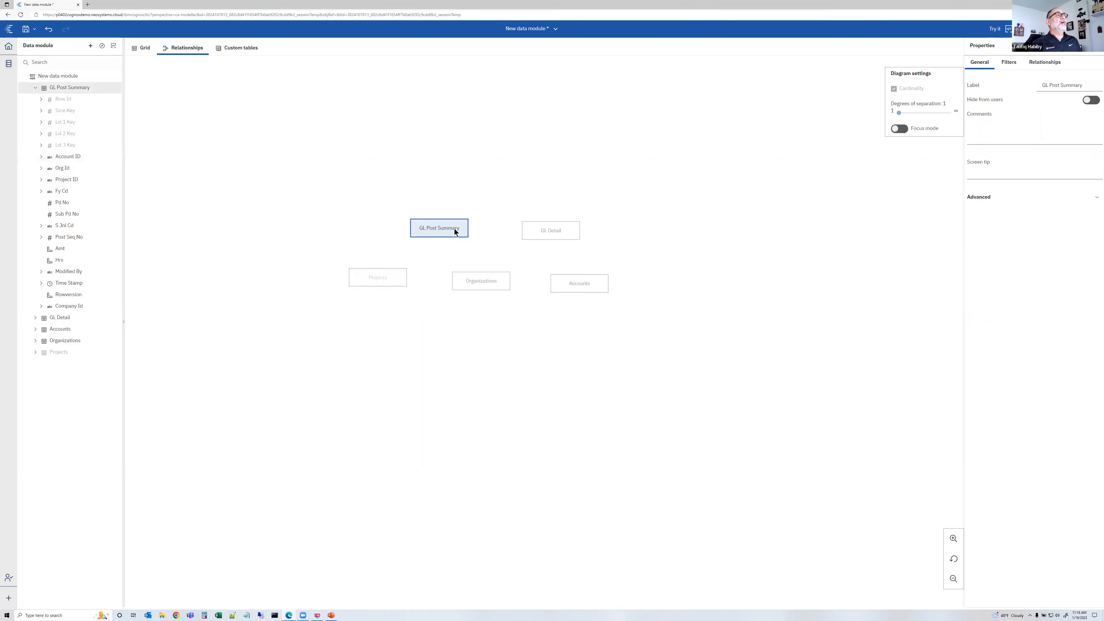
ctrl+click(550, 230)
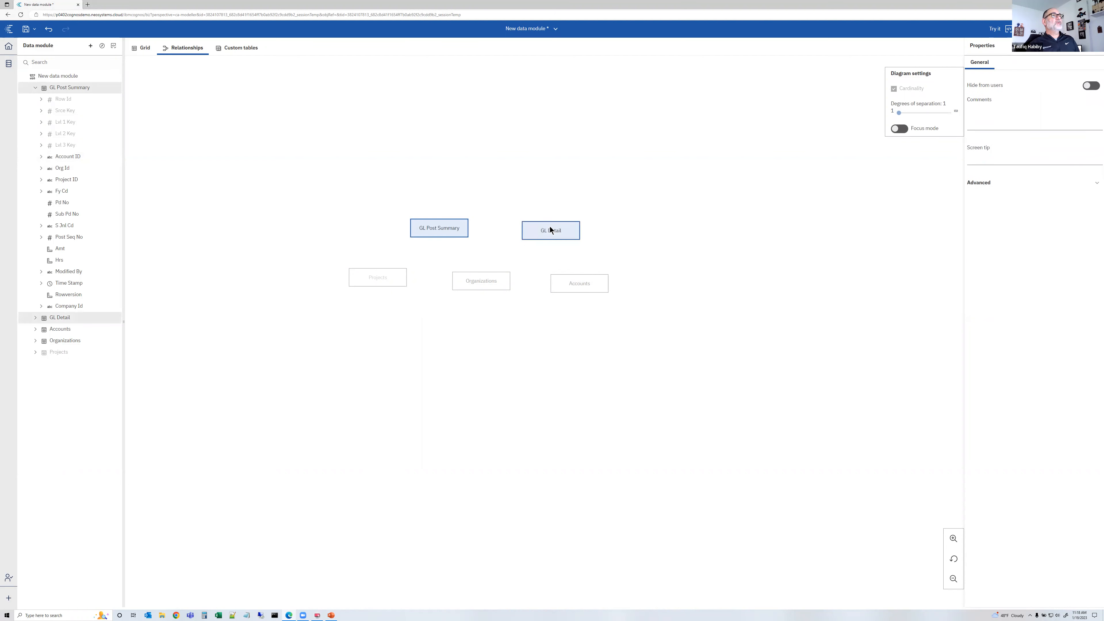
right_click(535, 227)
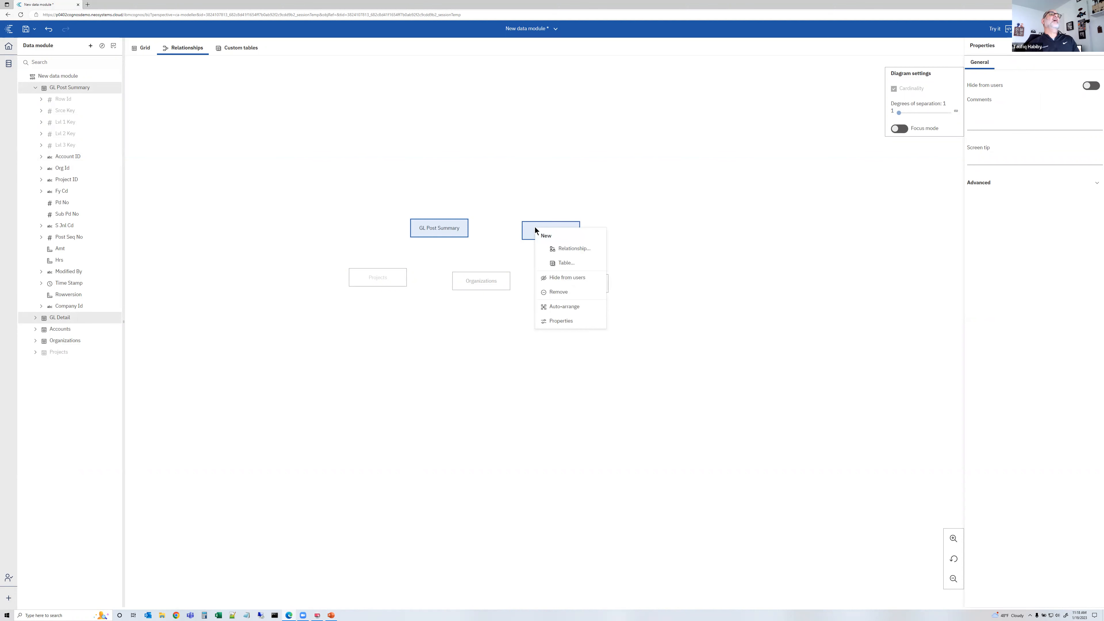
click(575, 249)
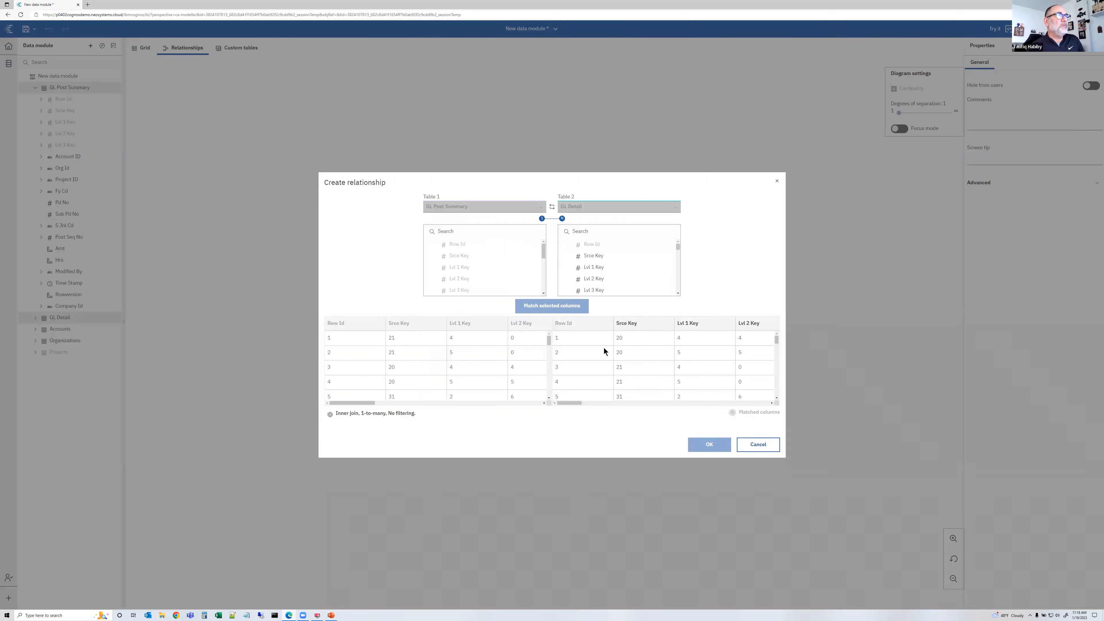
click(544, 293)
click(543, 294)
click(543, 294)
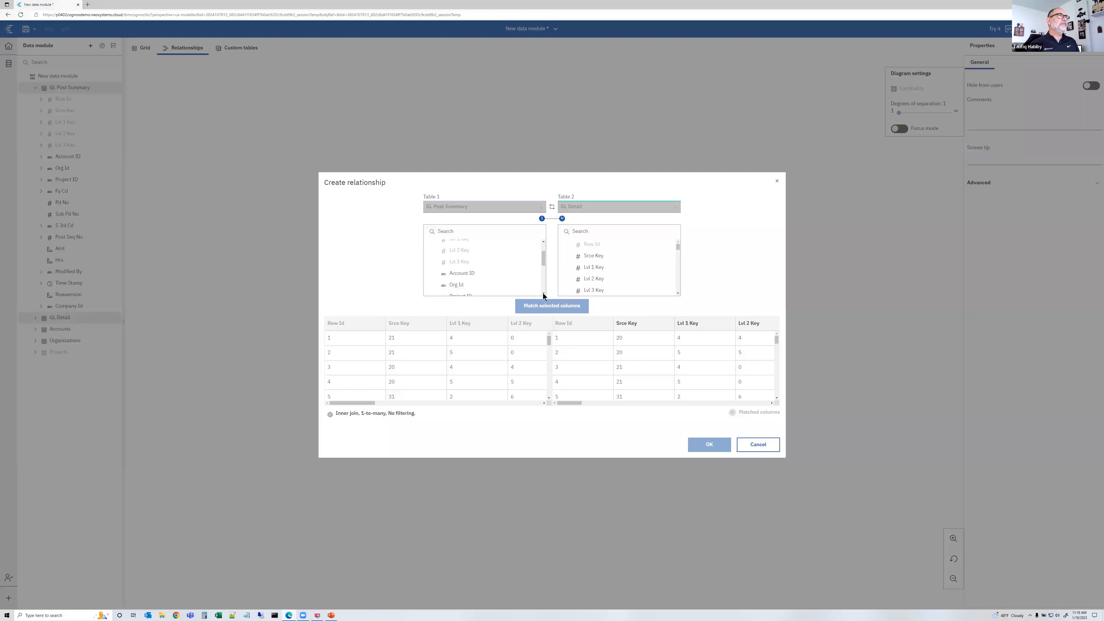
click(544, 242)
click(543, 242)
click(544, 242)
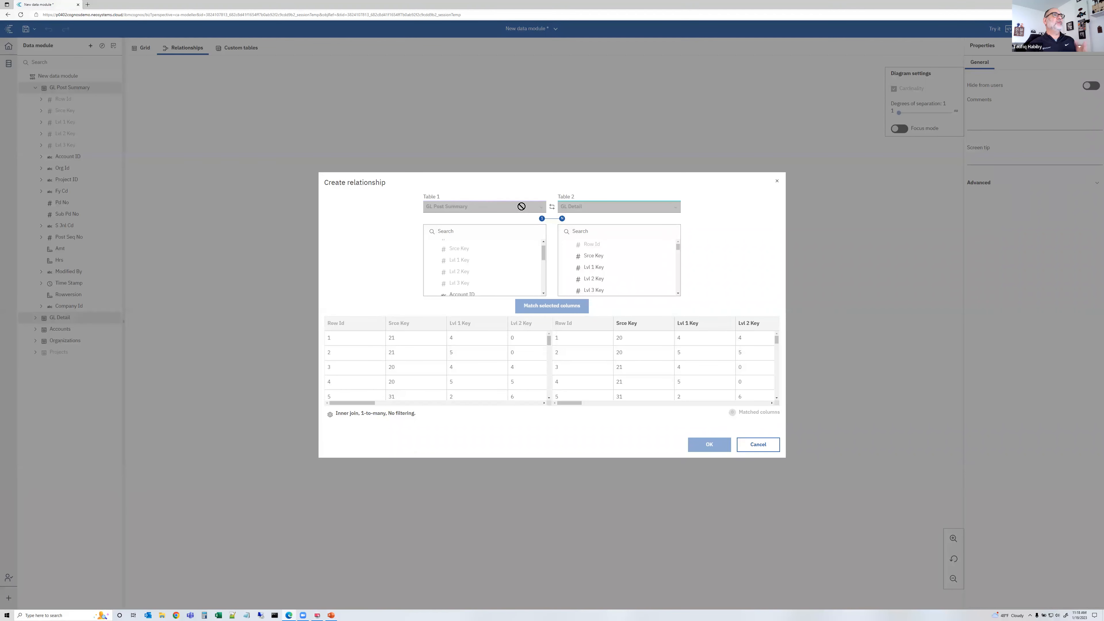
Match Srce Key, Lvl 1 Key, Lvl 2 Key and Lvl 3 Key to Glpsum Srce Key, Glpsum Lvl 1 Key, Glpsum Lvl 2 Key and Glpsum Lvl 3 Key
click(480, 248)
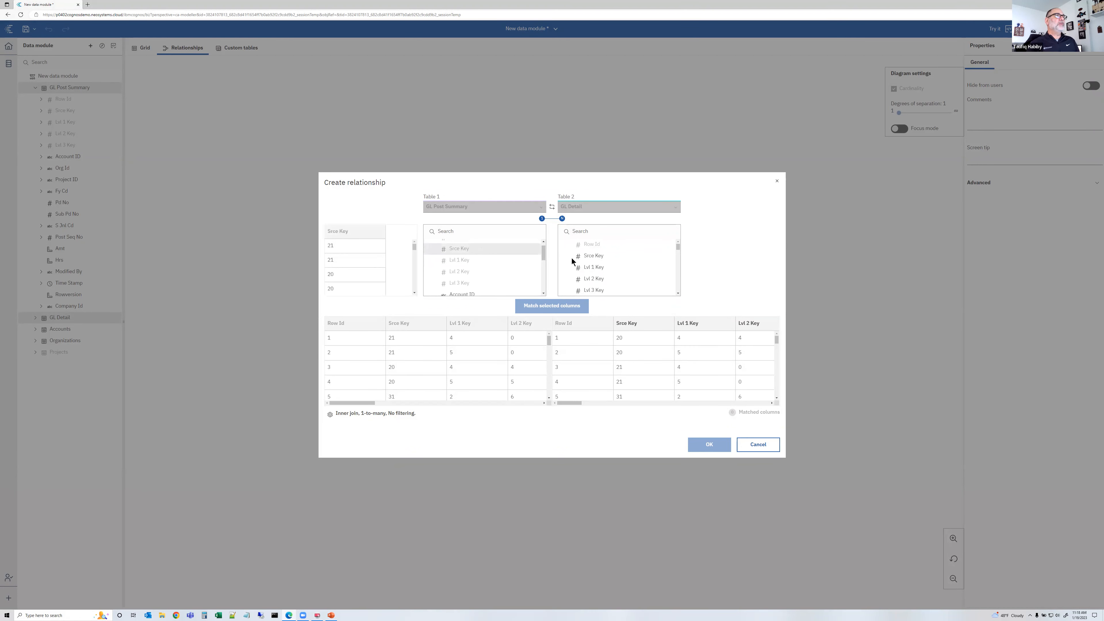
scroll(654, 264, down, 2)
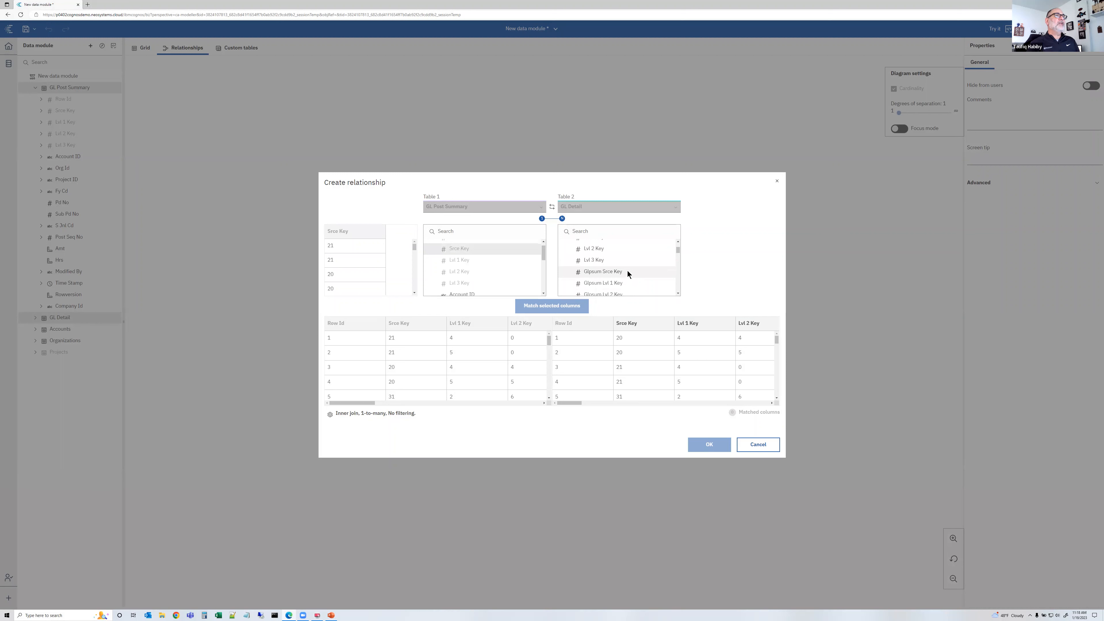
click(628, 269)
ctrl+click(470, 260)
ctrl+click(588, 280)
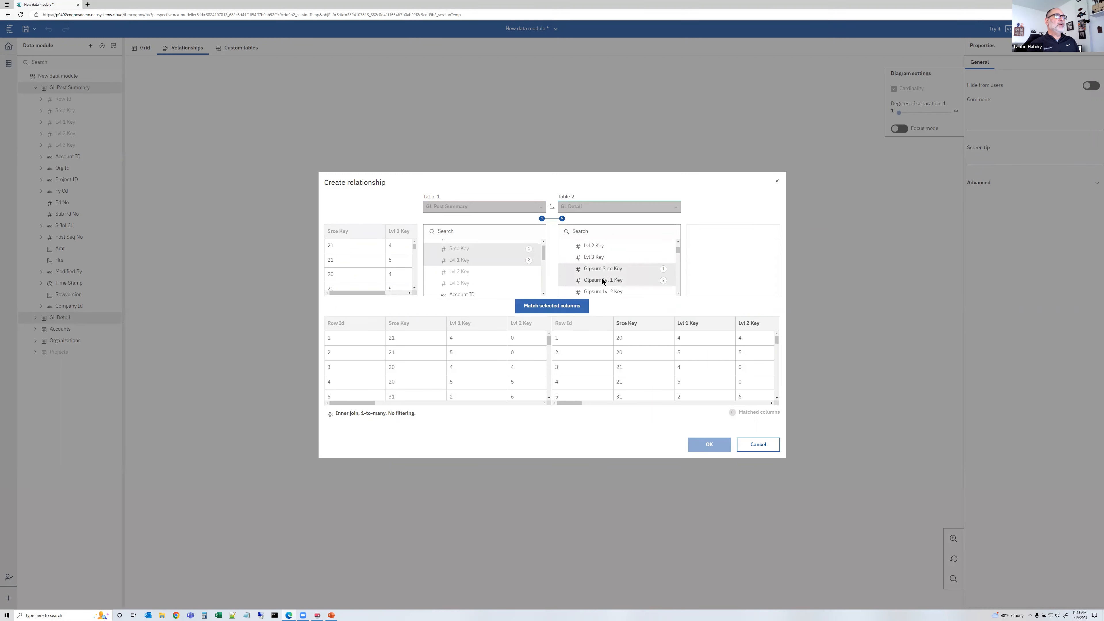
ctrl+click(465, 273)
ctrl+click(581, 291)
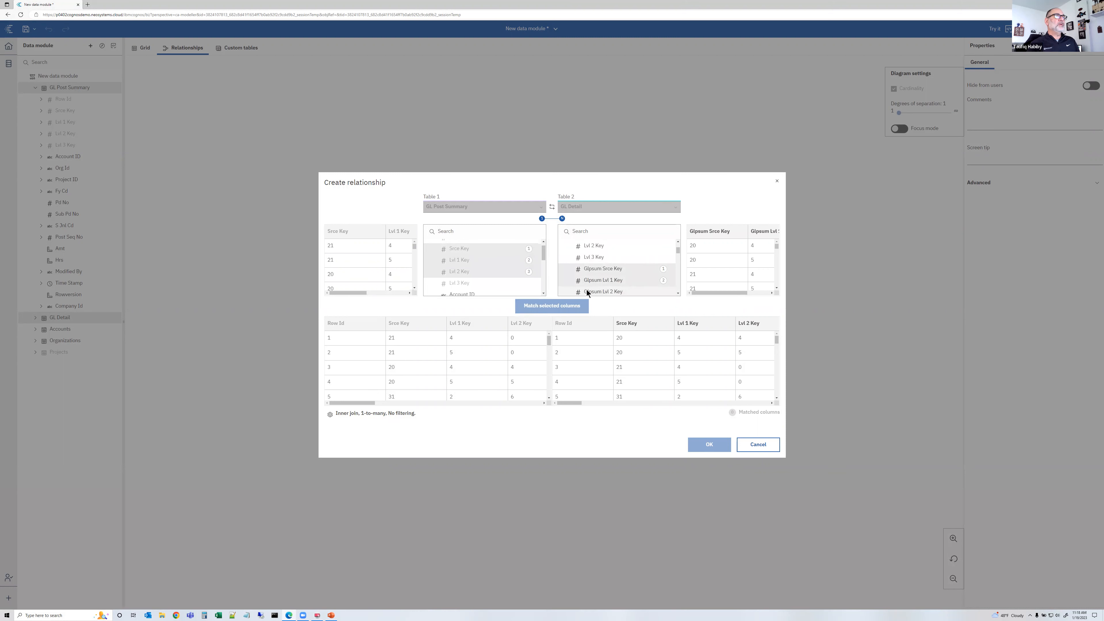
scroll(609, 271, down, 1)
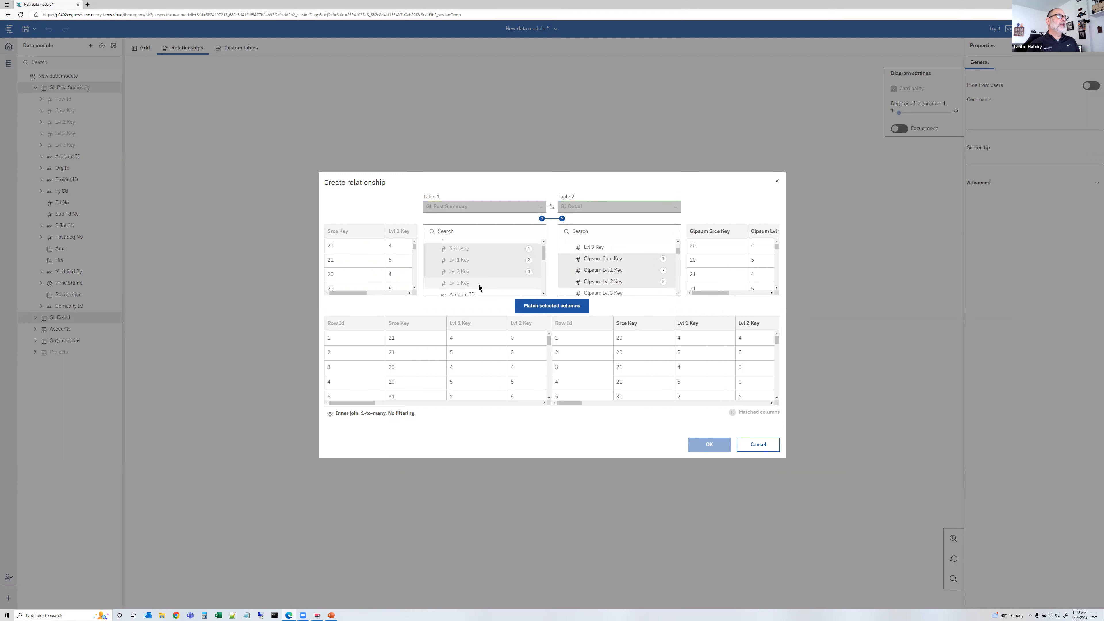
ctrl+click(479, 285)
ctrl+click(591, 292)
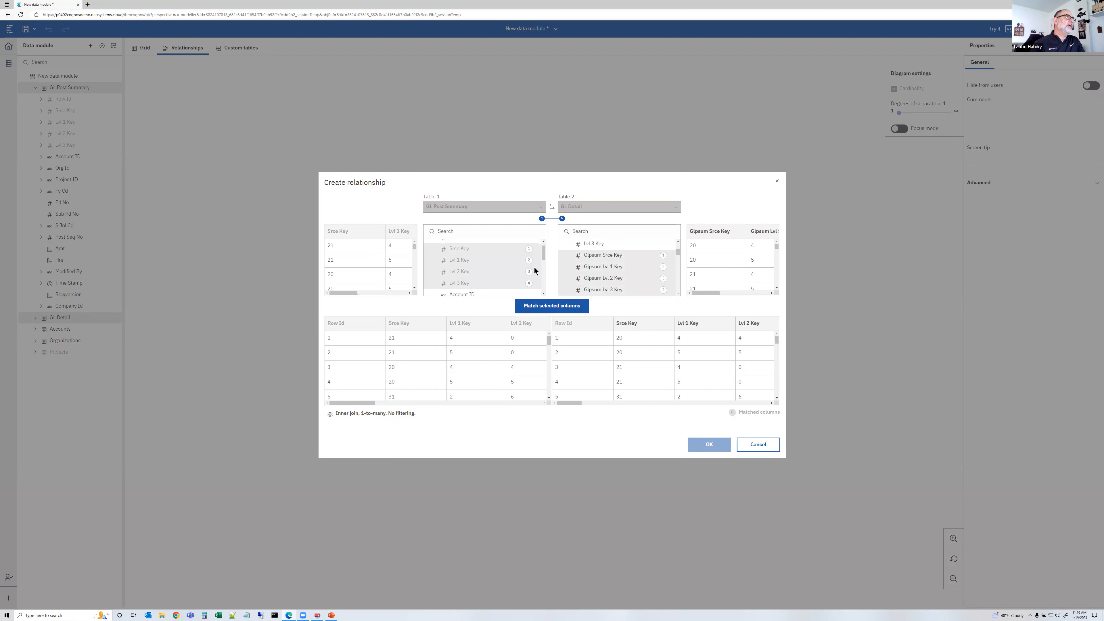
click(545, 306)
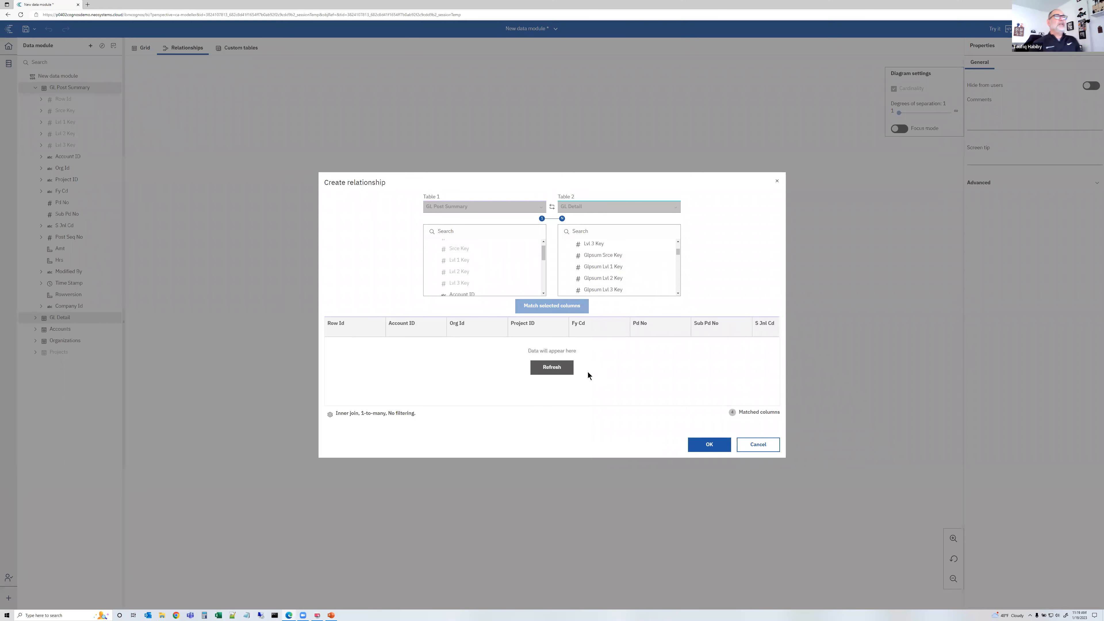
Refresh the joined data preview, review the join settings and create the relationship
click(567, 371)
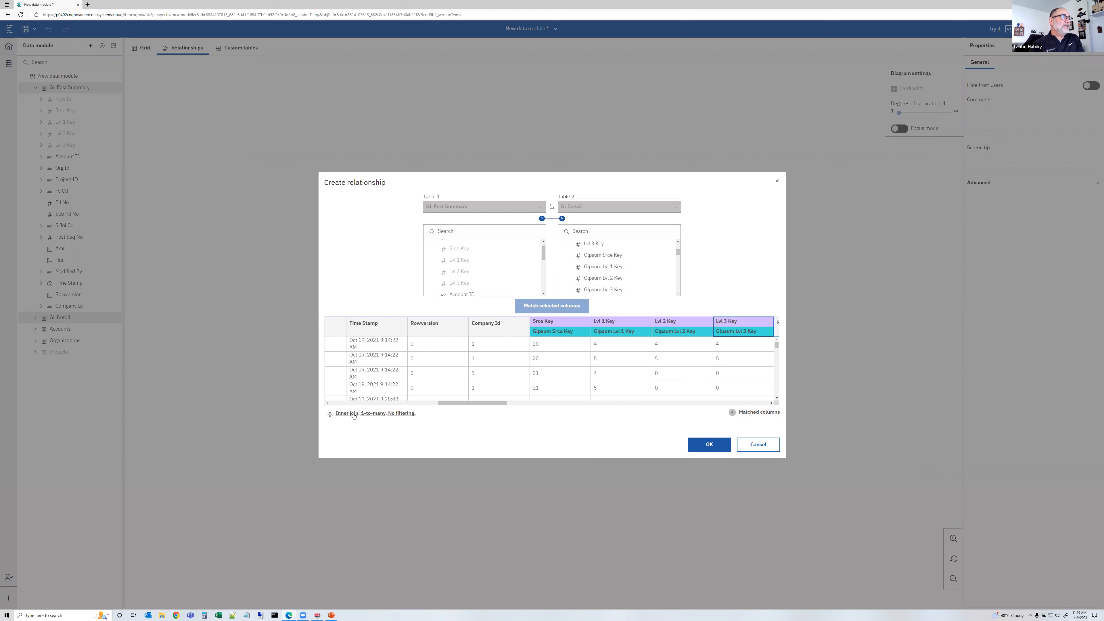
click(384, 415)
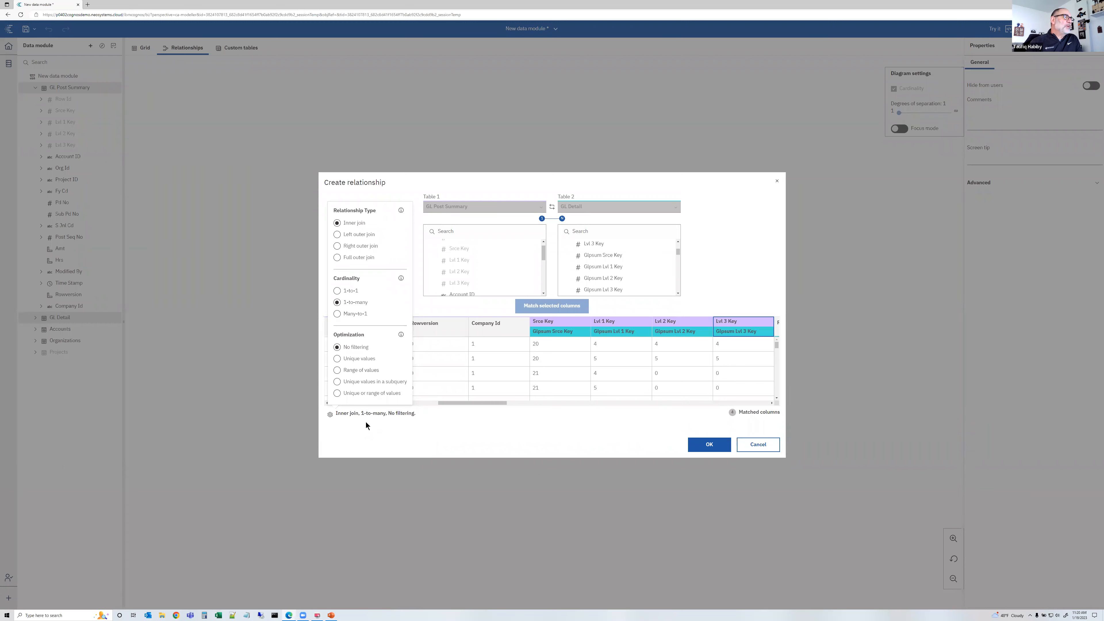
click(701, 450)
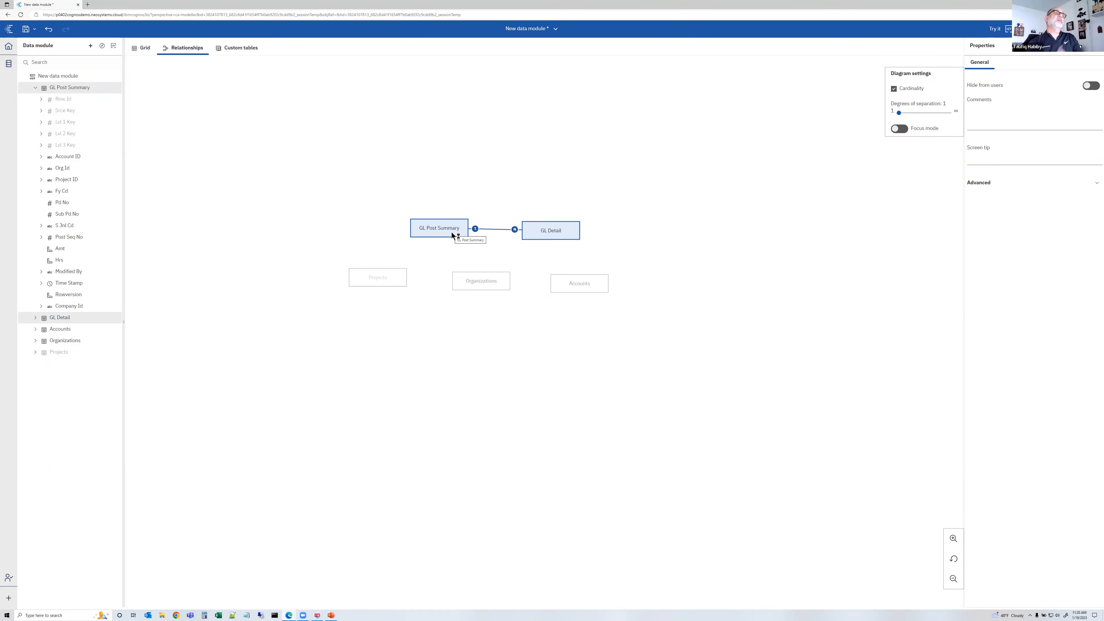
Start a relationship from Projects to GL Post Summary, matching Proj Id to Project ID
click(394, 278)
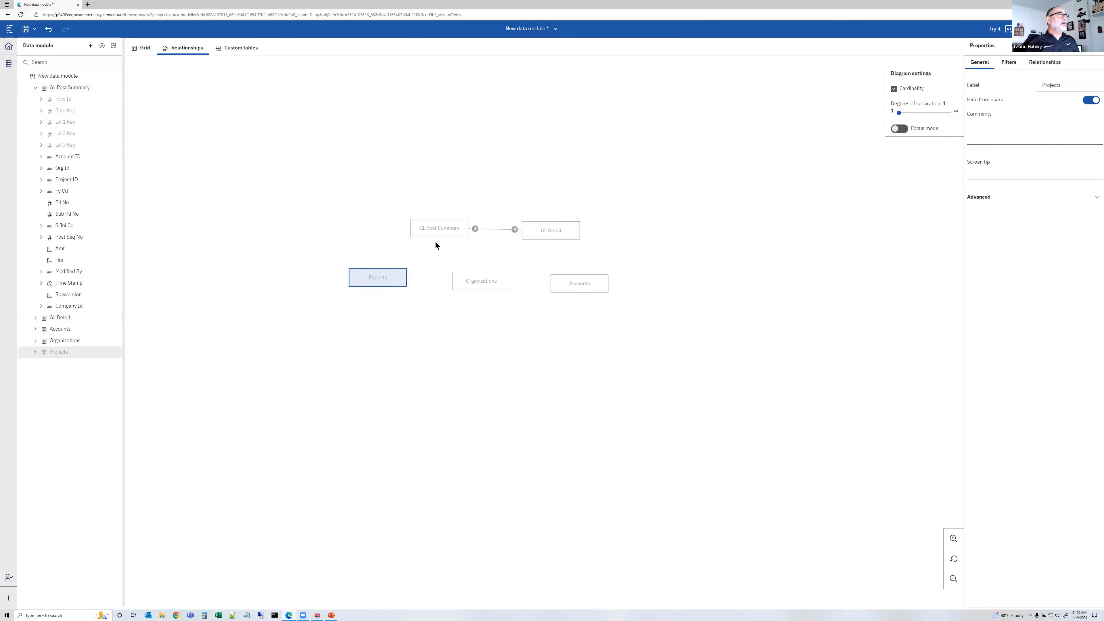
click(436, 229)
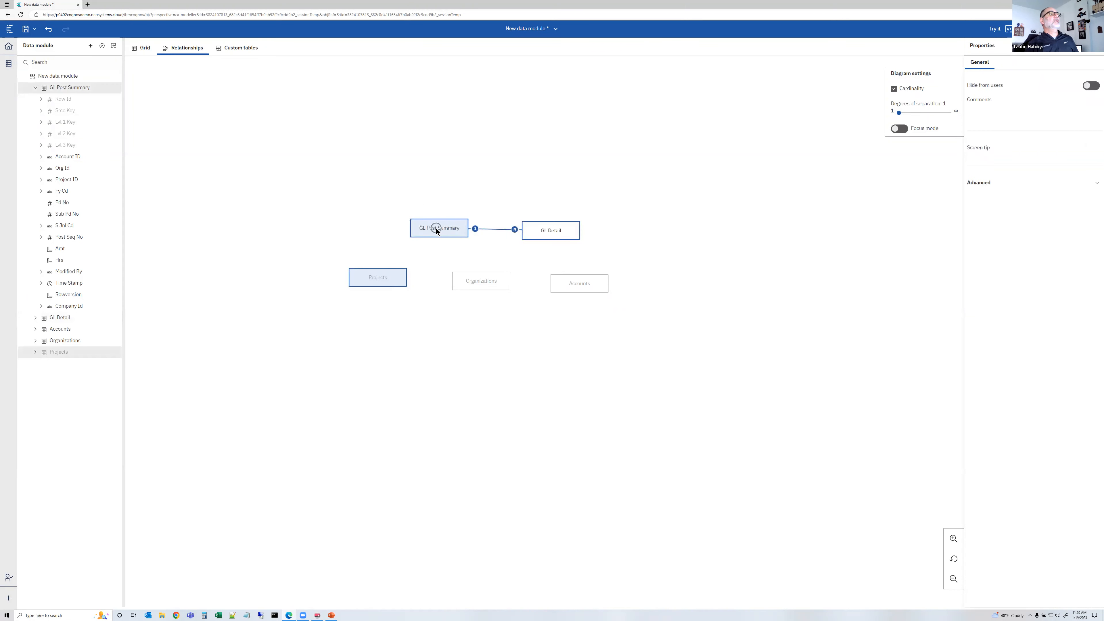
right_click(436, 229)
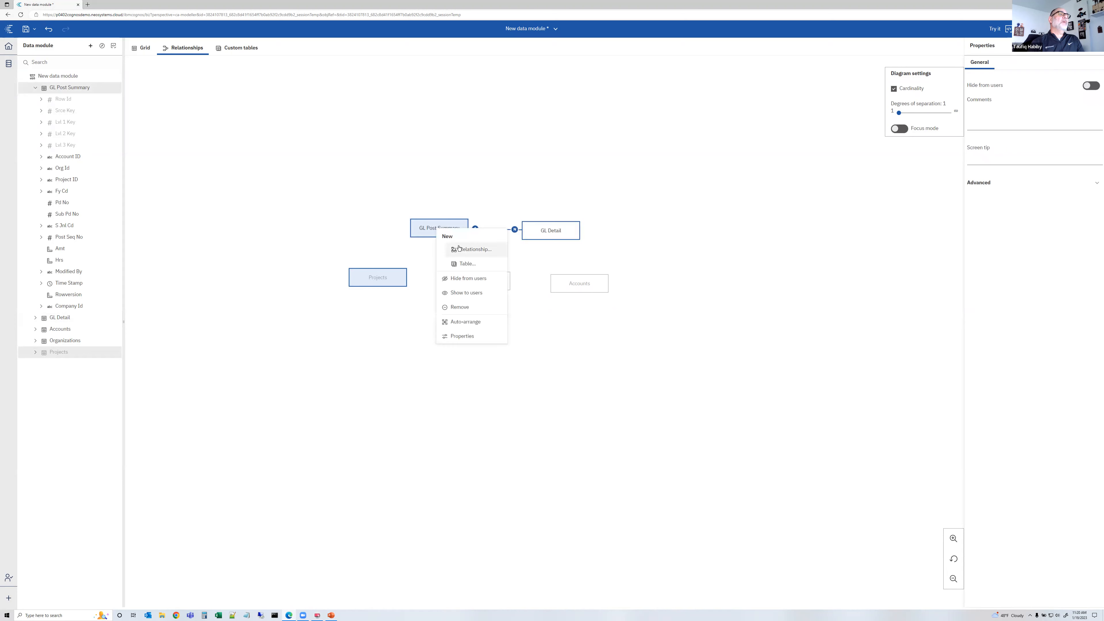
click(486, 248)
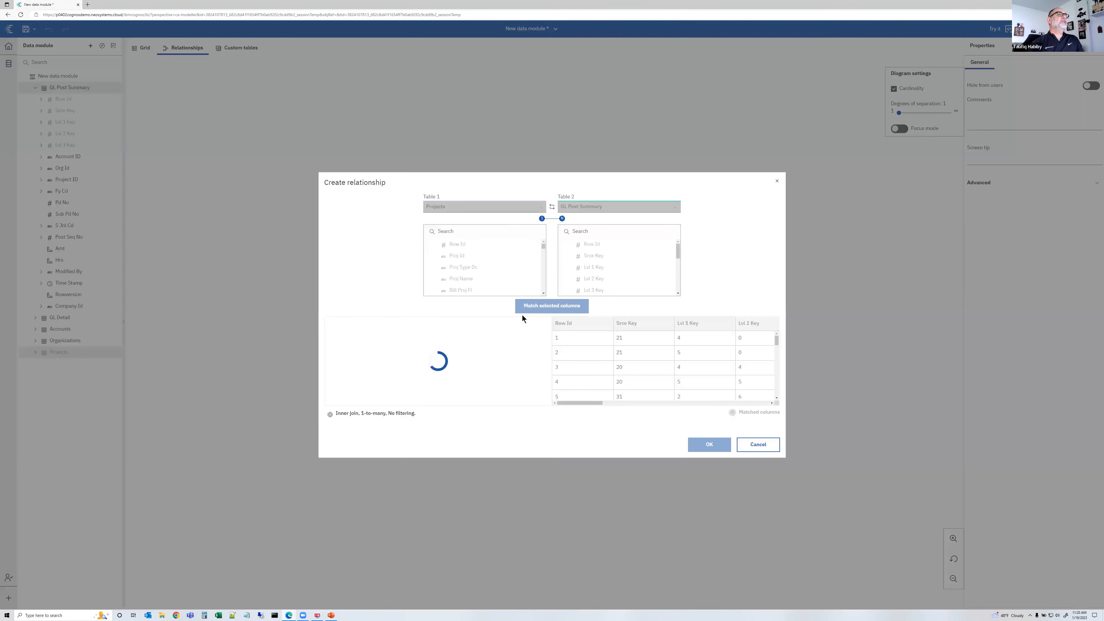
click(461, 255)
scroll(602, 273, down, 2)
scroll(601, 296, down, 1)
click(598, 277)
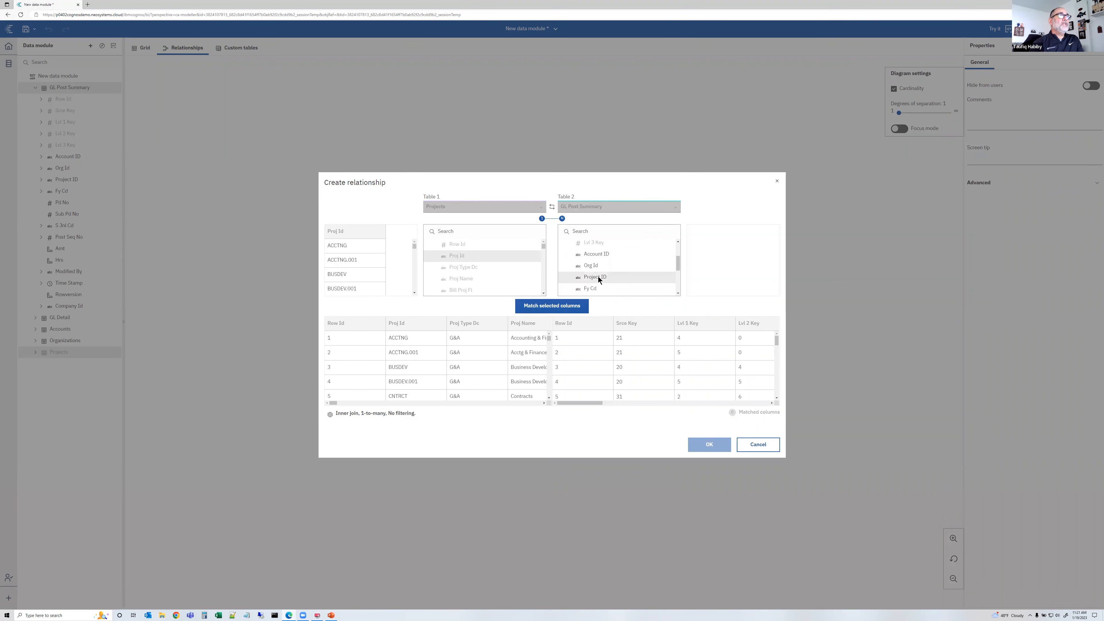
click(552, 307)
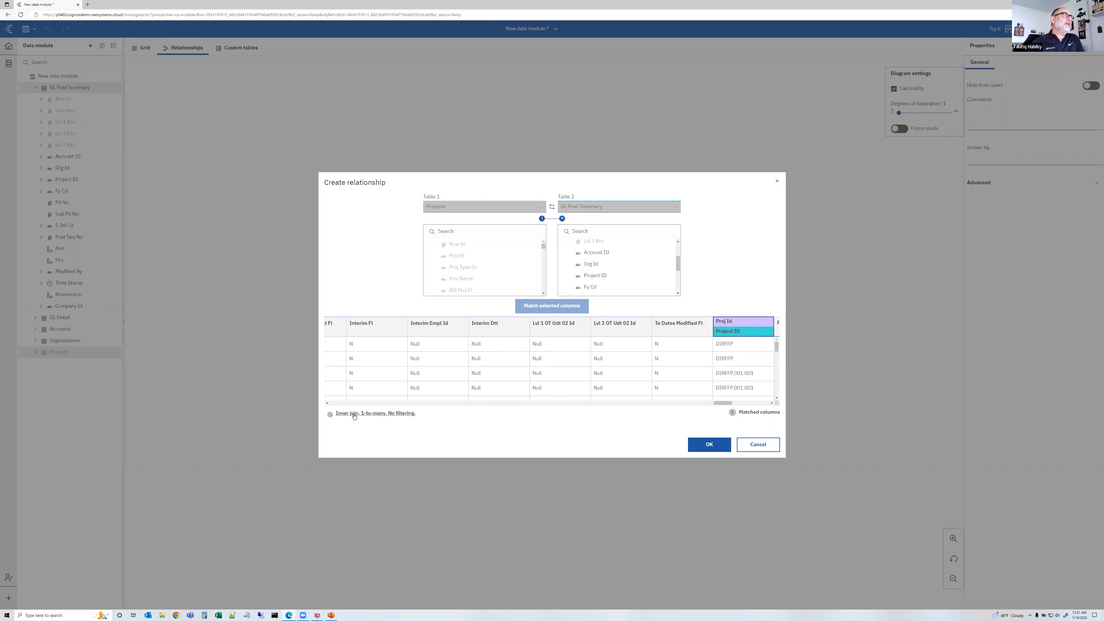
Set the join type to Right outer join, refresh the preview and create the relationship
click(361, 414)
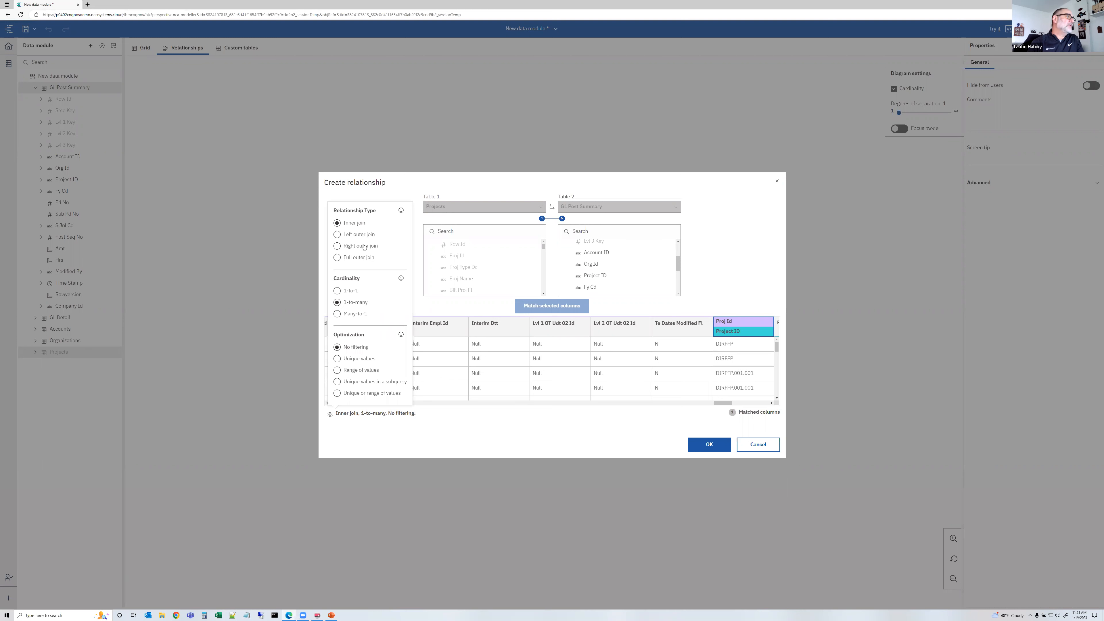
click(337, 246)
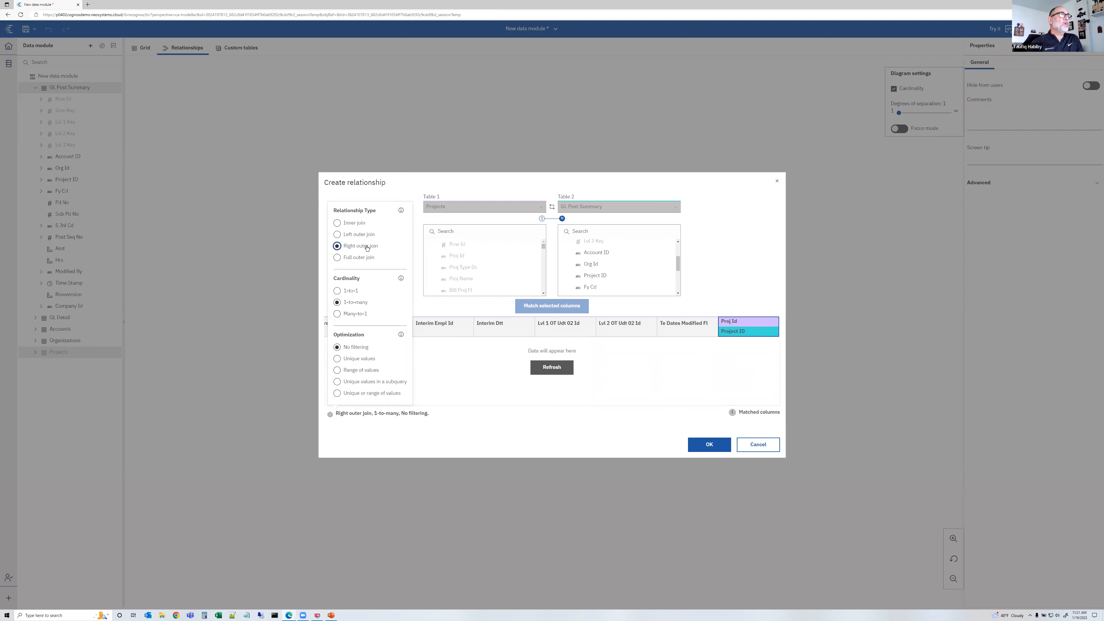
click(552, 367)
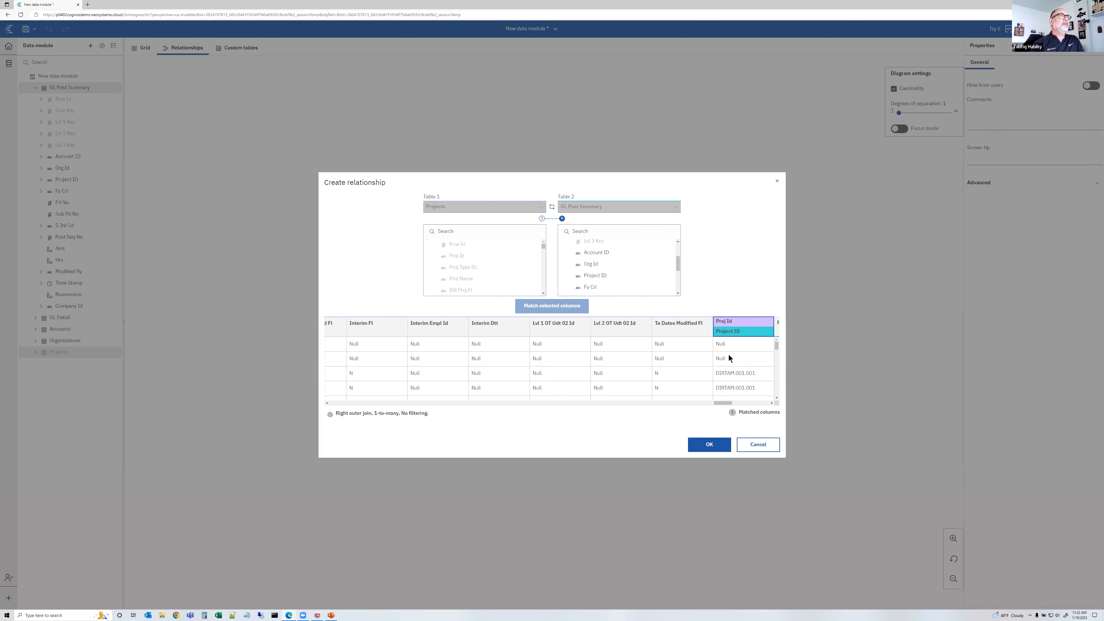
click(717, 443)
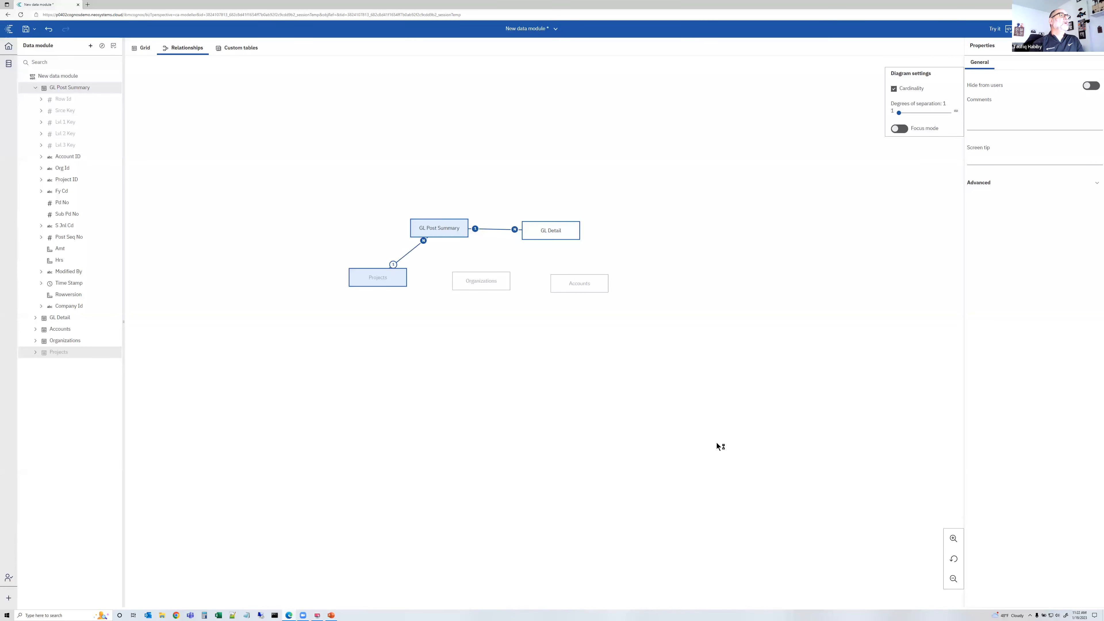
Create a relationship from Organizations to GL Post Summary matching Org Id to Org Id
click(498, 286)
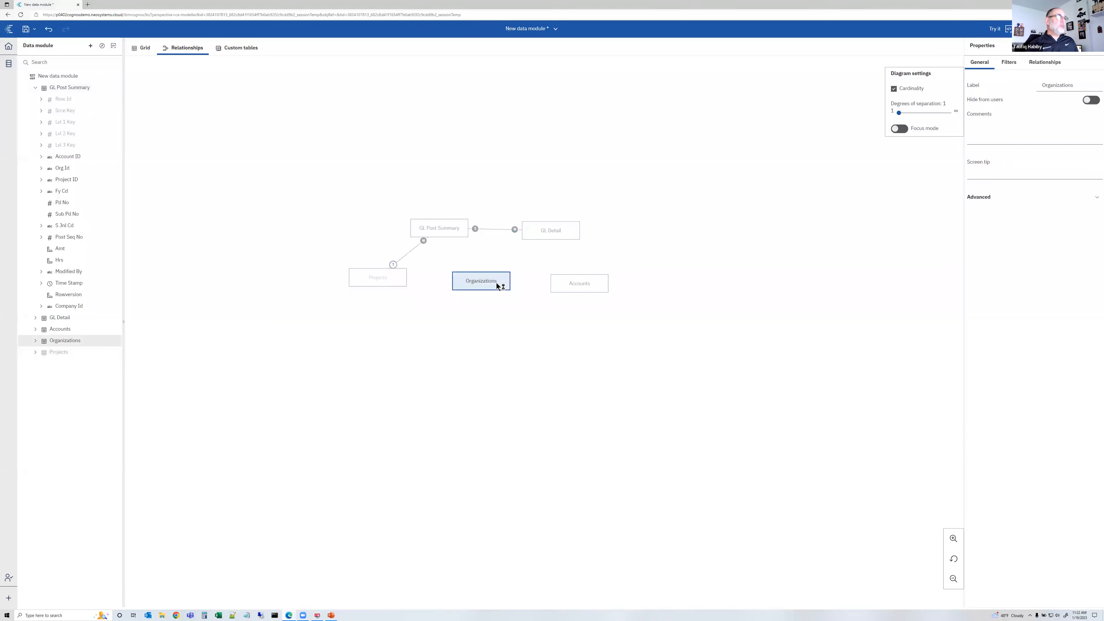
right_click(450, 228)
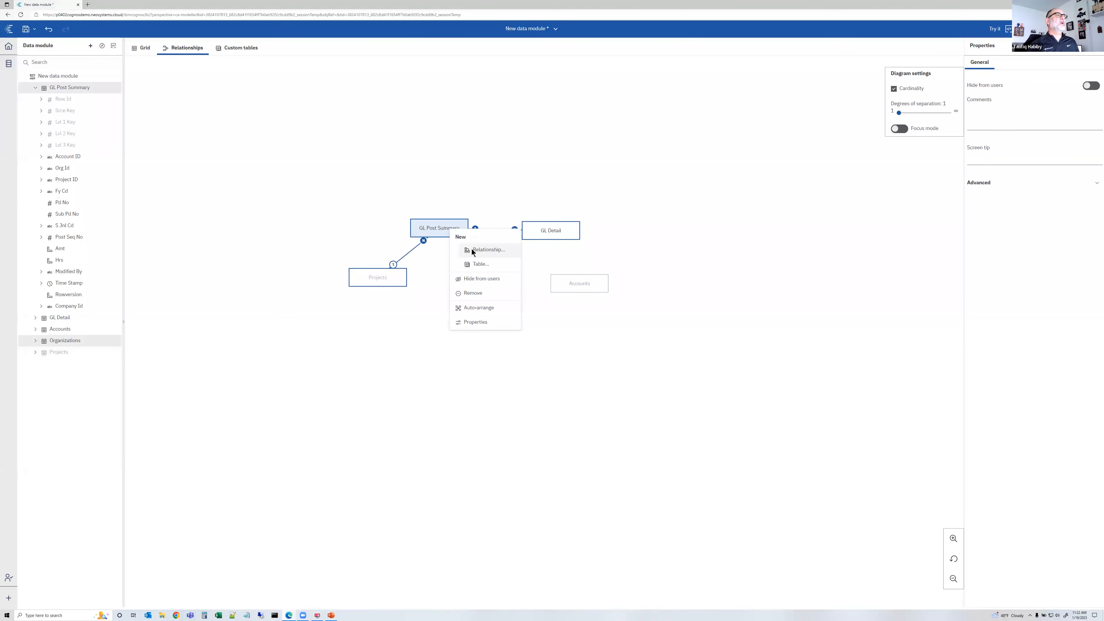
click(472, 250)
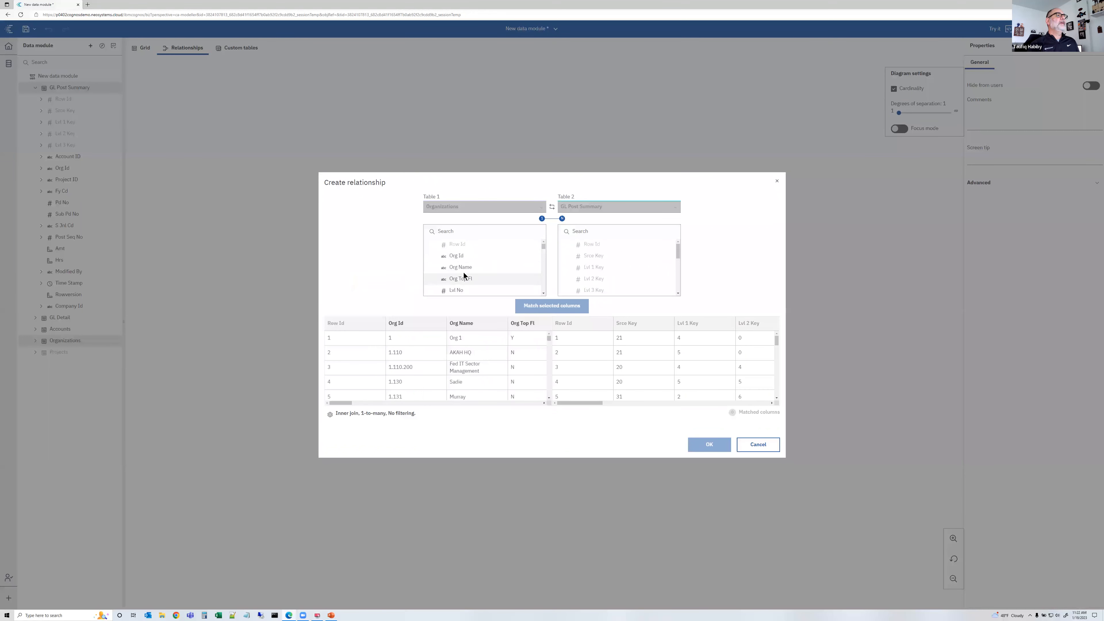
click(462, 260)
scroll(623, 264, down, 3)
click(605, 273)
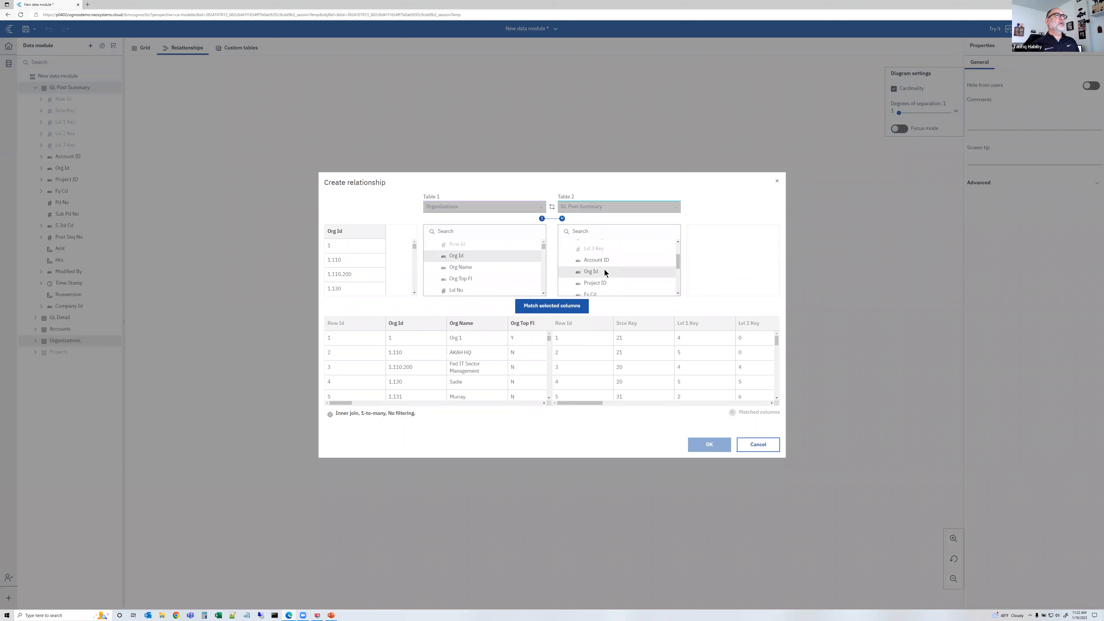
click(568, 305)
click(551, 370)
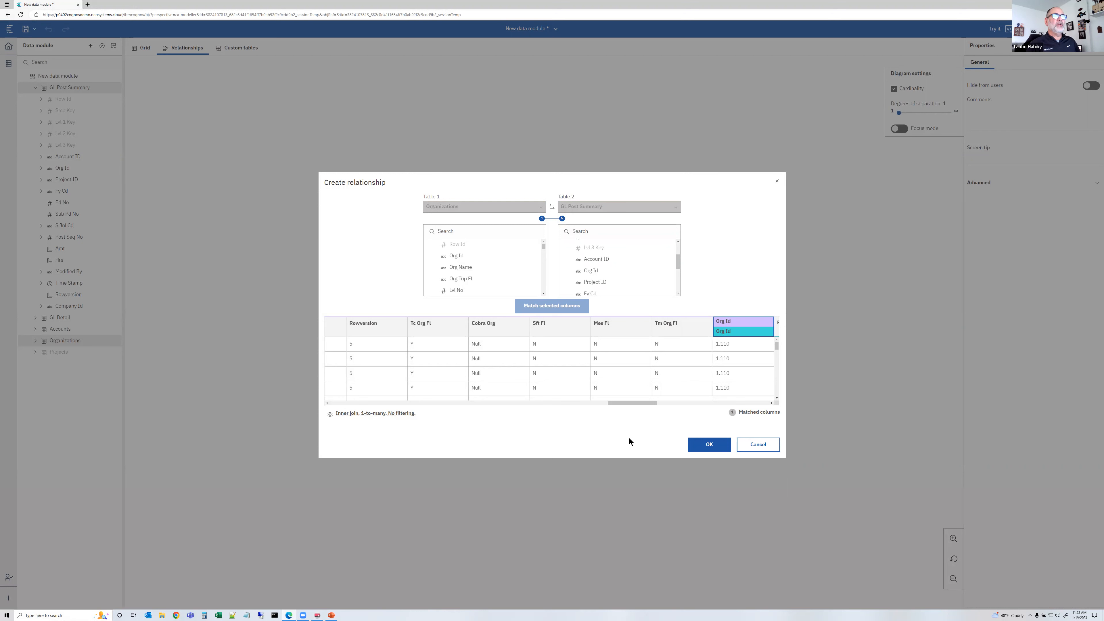
click(702, 447)
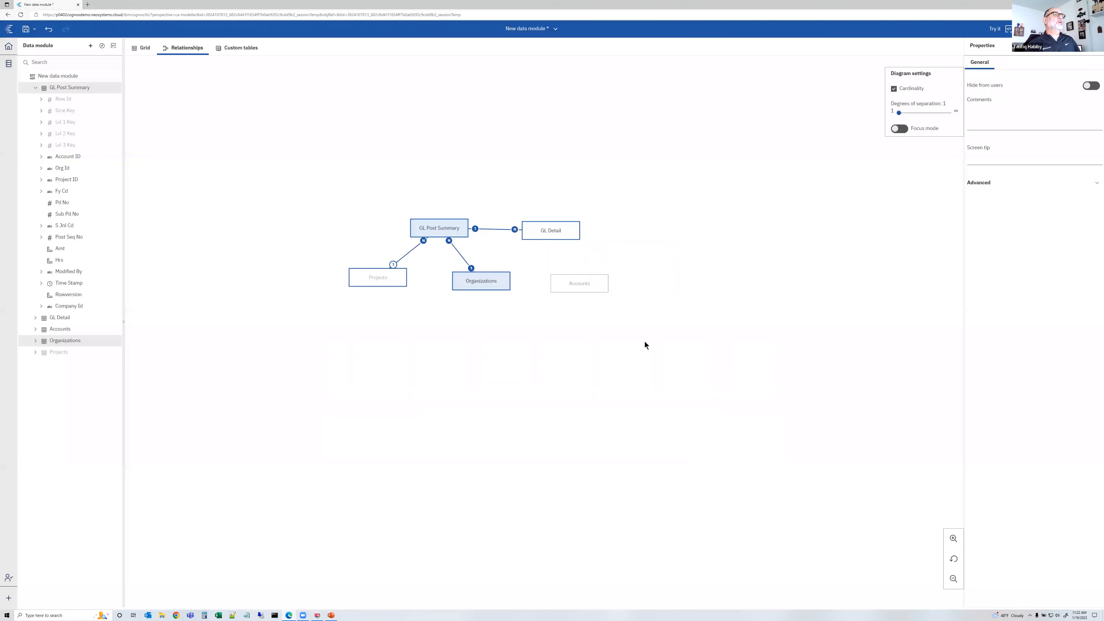
click(583, 288)
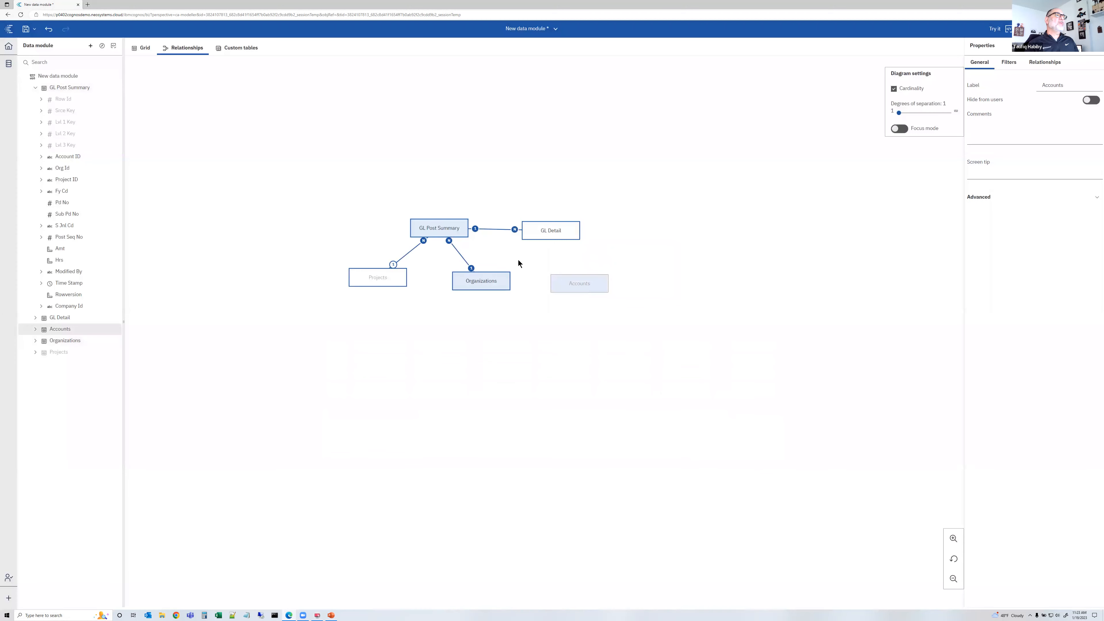
right_click(461, 231)
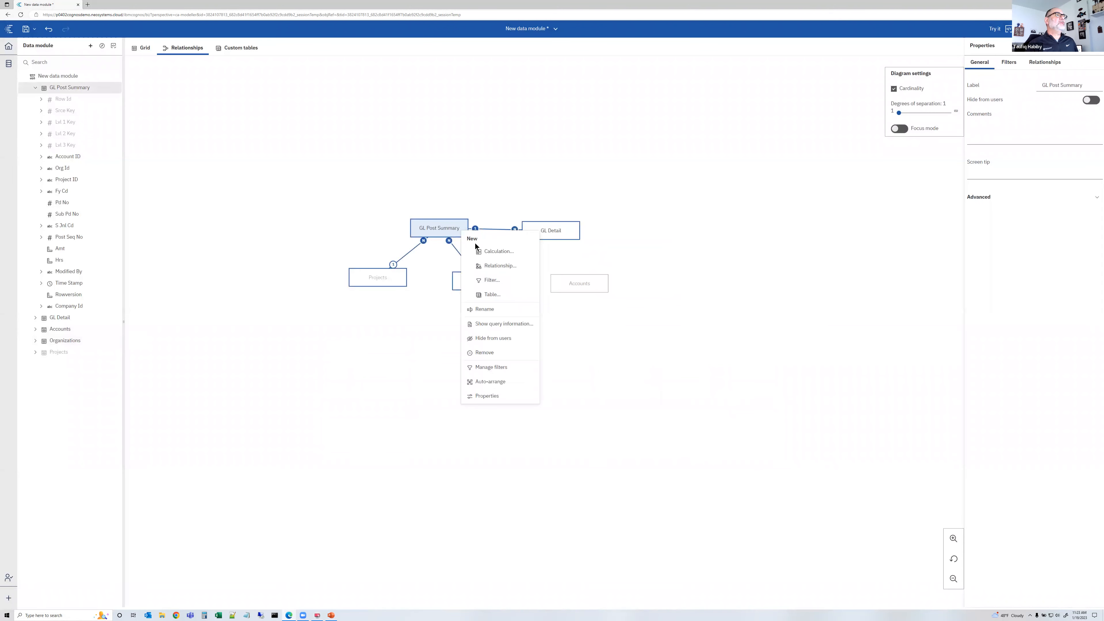
click(488, 266)
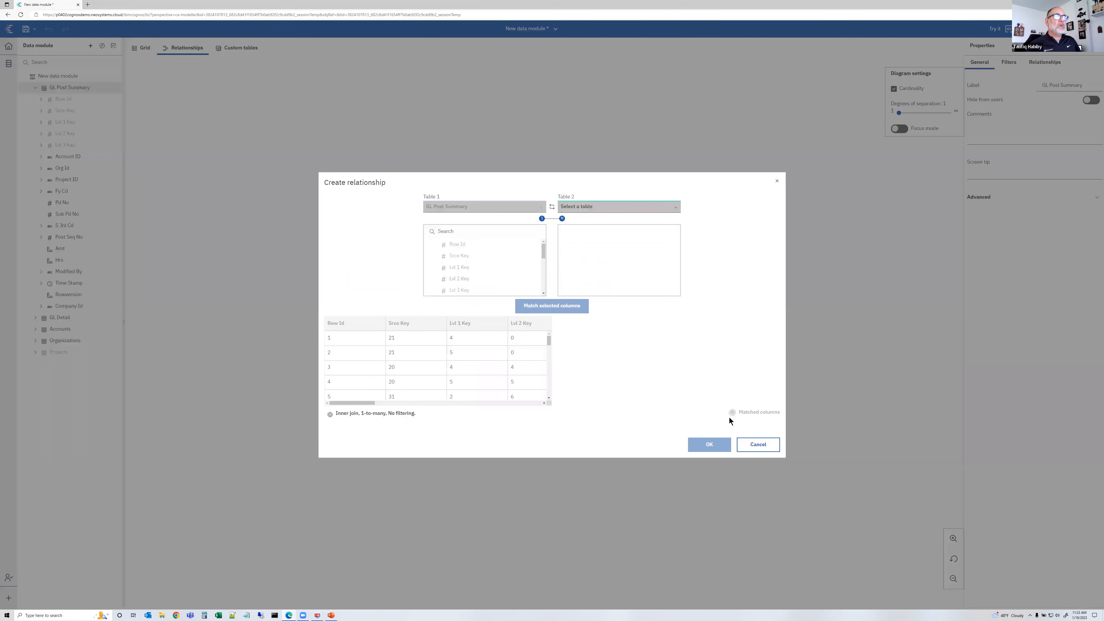
click(747, 444)
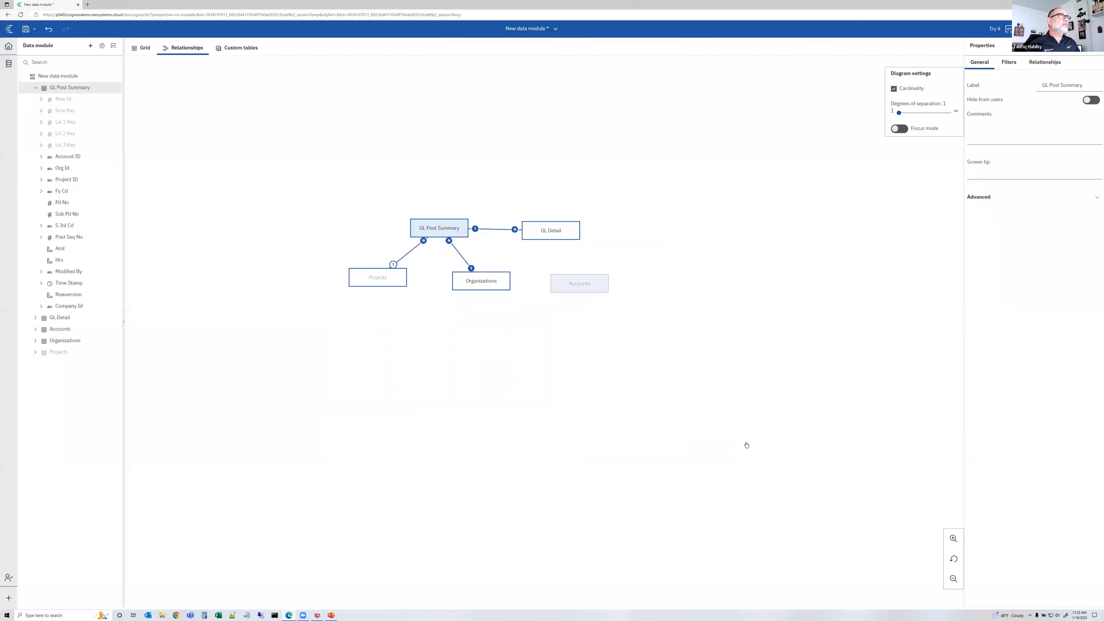
Create a relationship from Accounts to GL Post Summary matching Acct Id to Account ID, refreshing the preview before confirming
click(568, 283)
ctrl+click(433, 223)
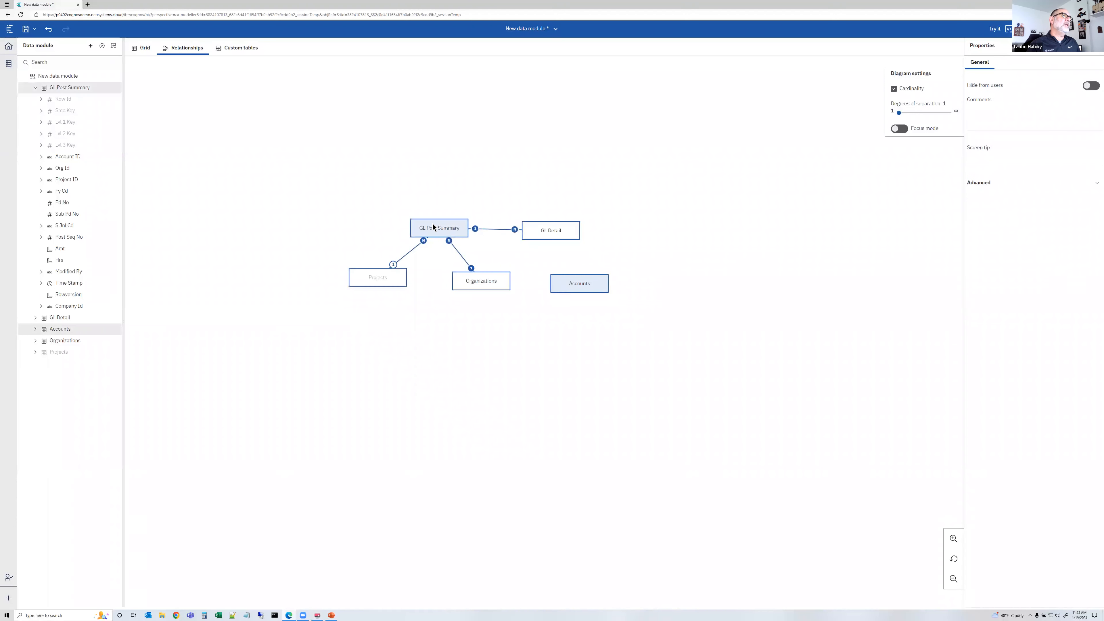
right_click(433, 223)
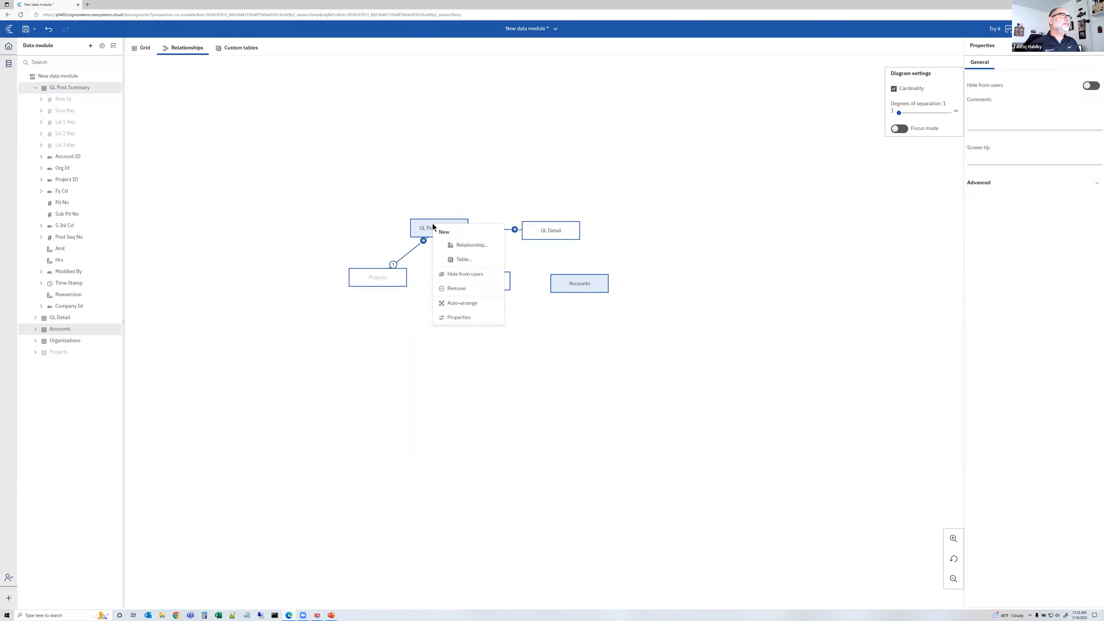
click(461, 244)
scroll(485, 278, down, 1)
scroll(477, 273, up, 1)
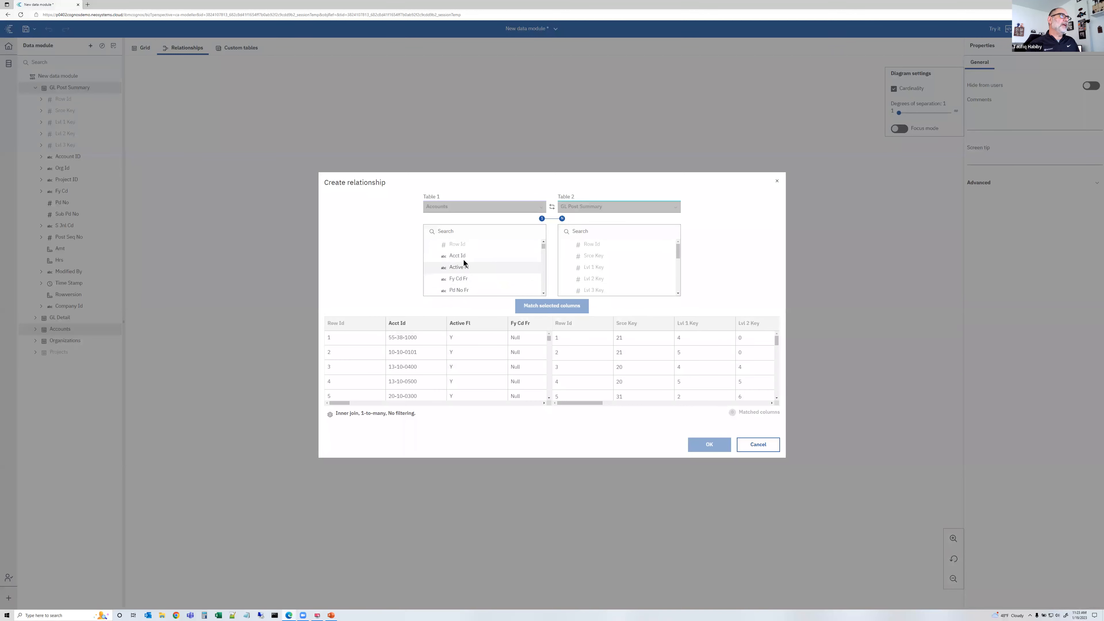
click(462, 258)
scroll(607, 255, down, 2)
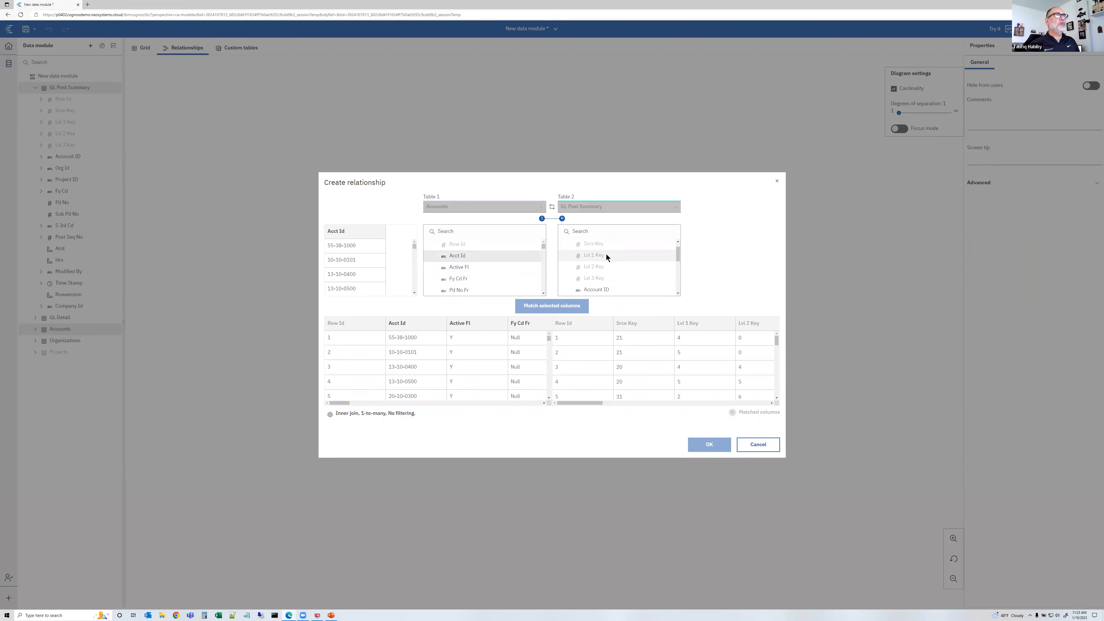
scroll(605, 263, down, 1)
click(604, 267)
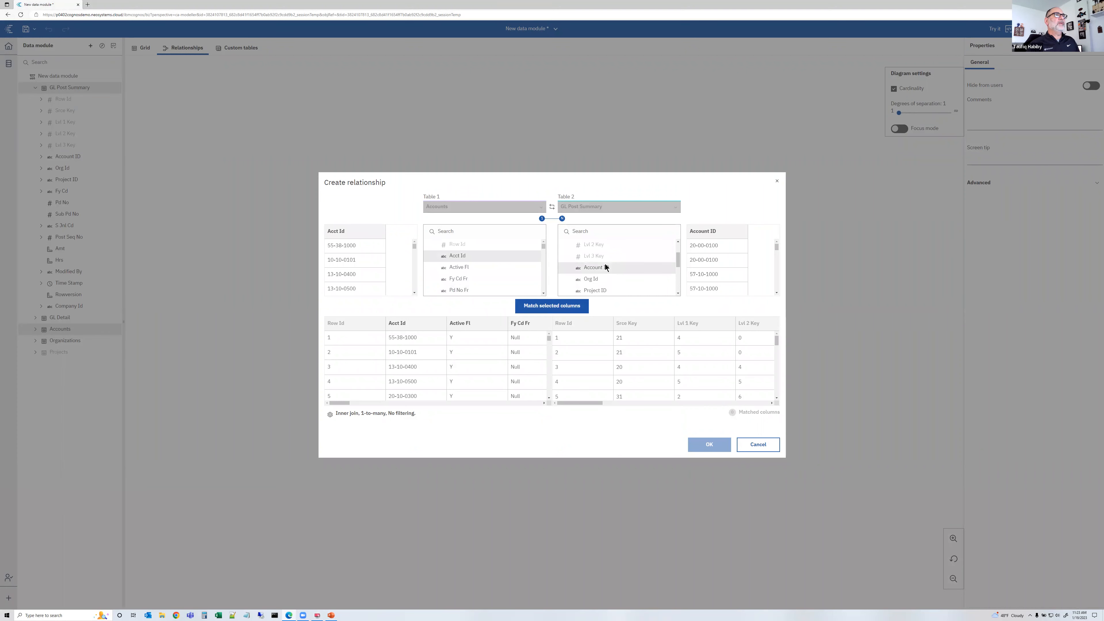
click(560, 304)
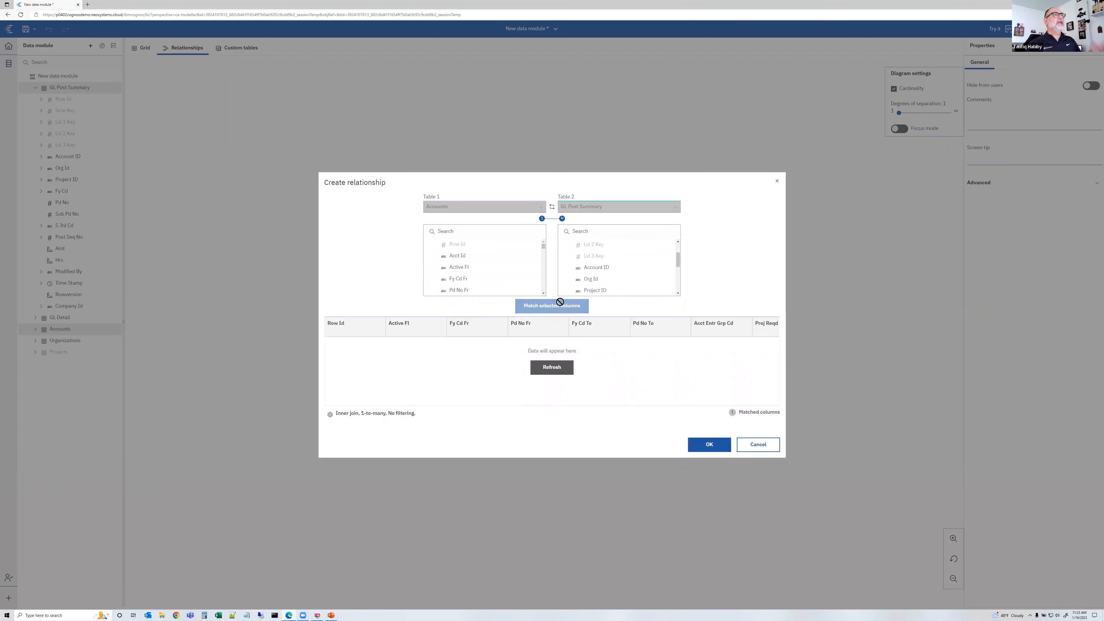
click(557, 369)
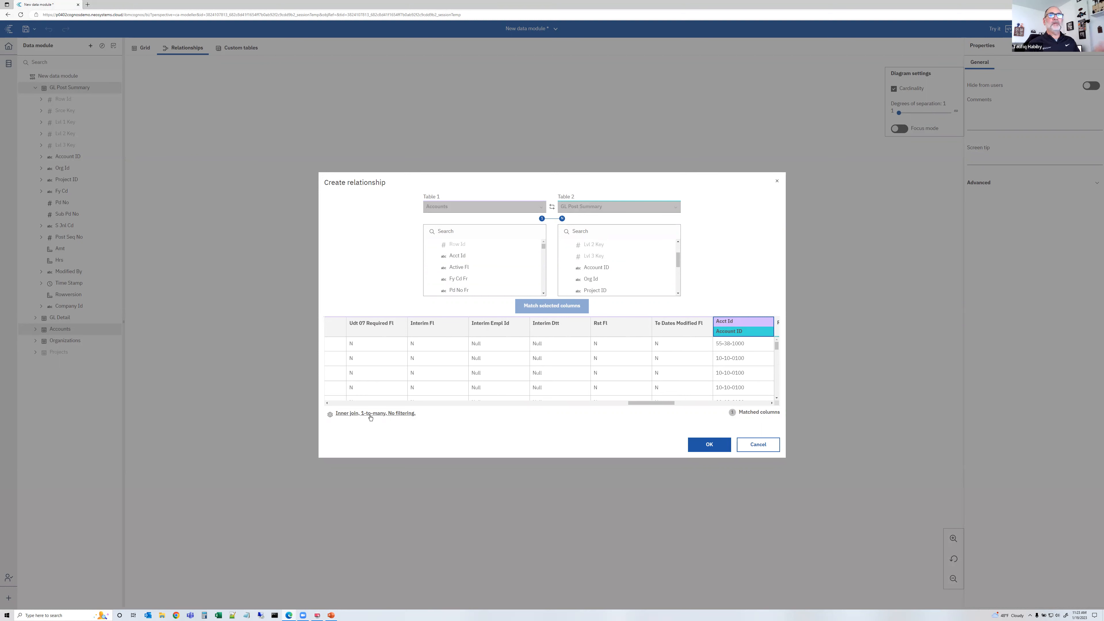
click(713, 447)
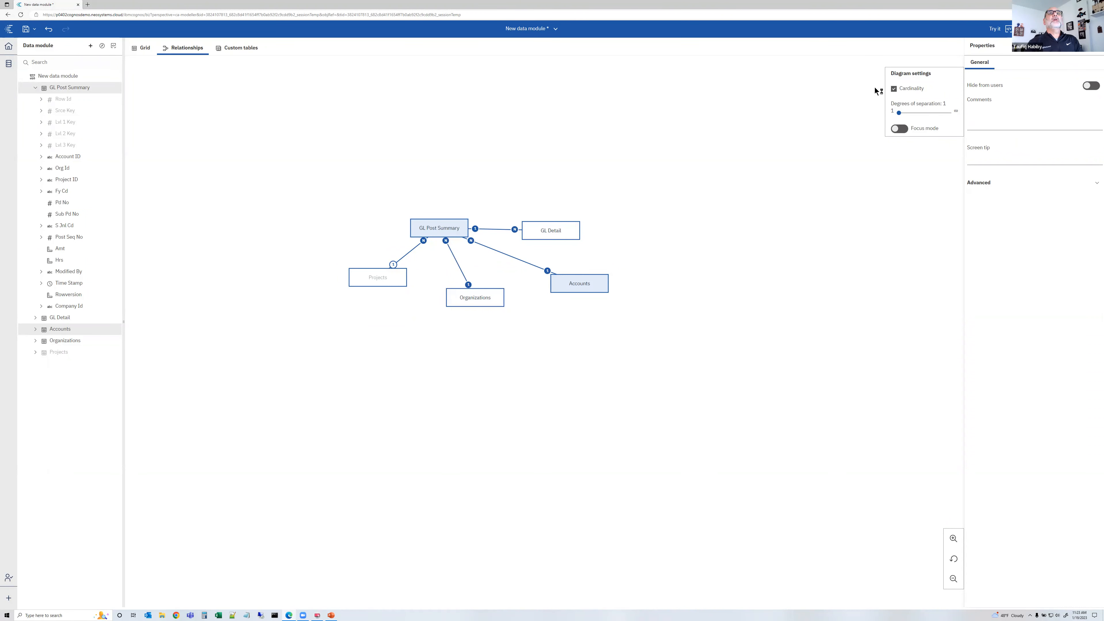
Try the data module in a new report and compare the report's available tables with the module's tables
click(995, 30)
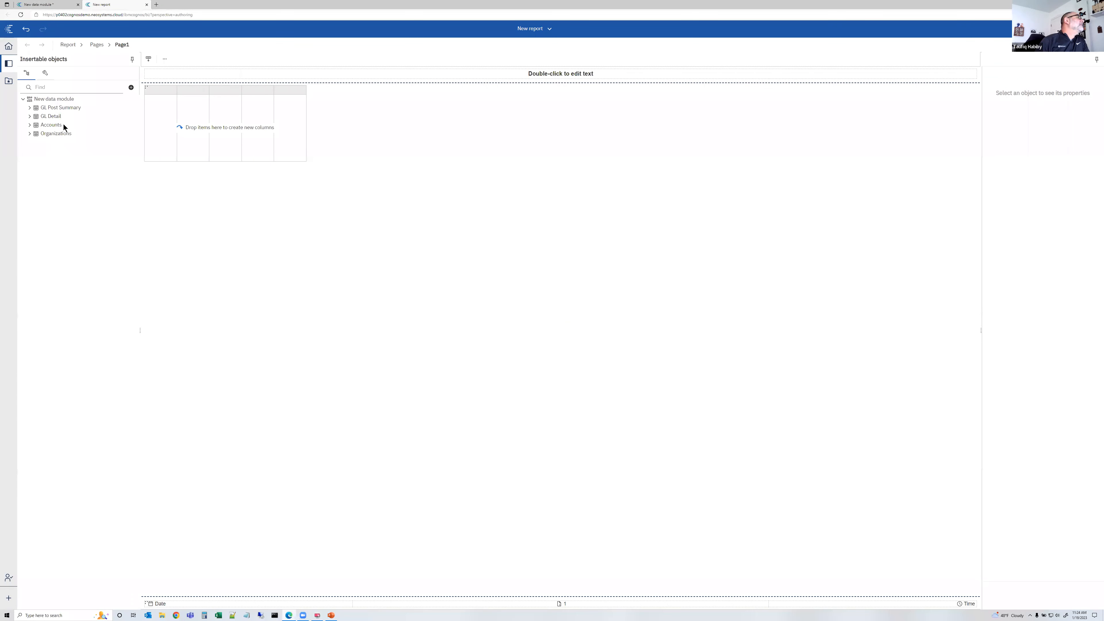
click(55, 5)
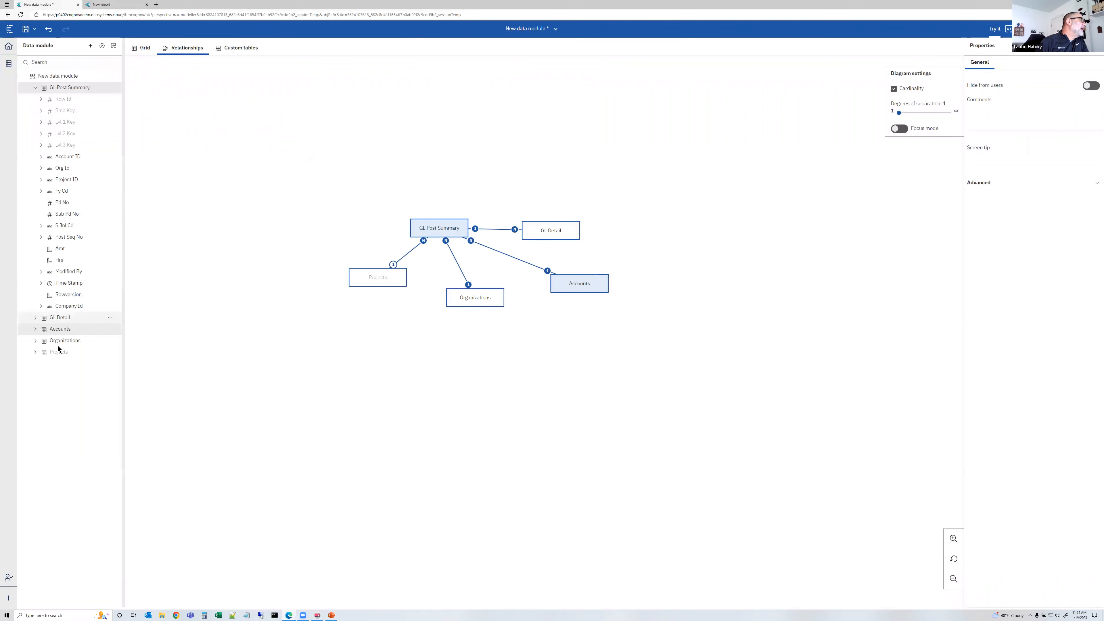
click(65, 354)
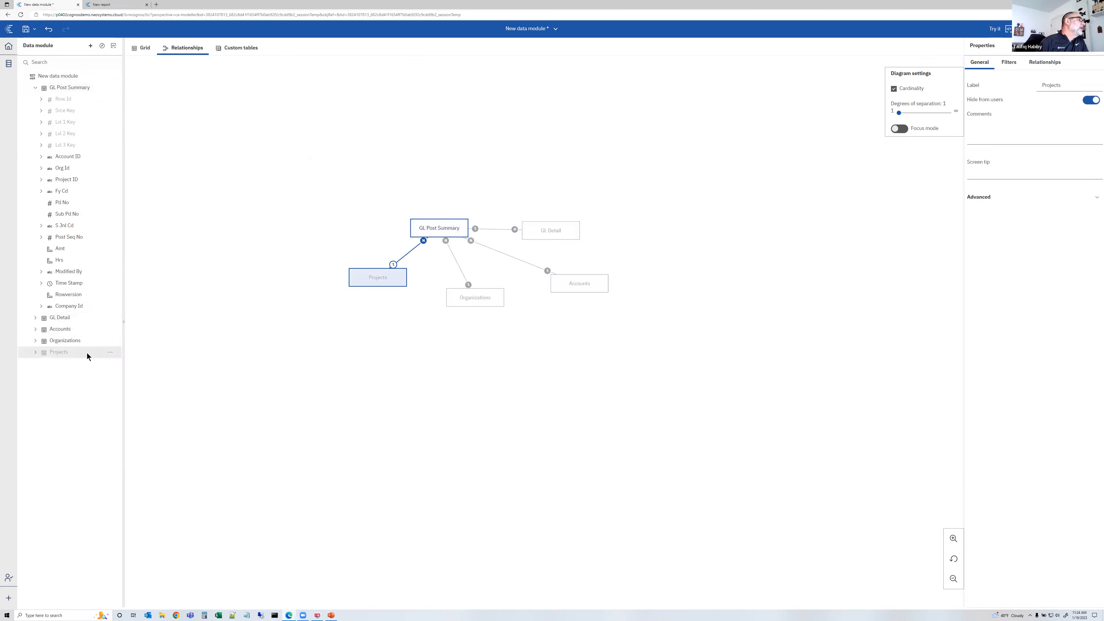
click(105, 5)
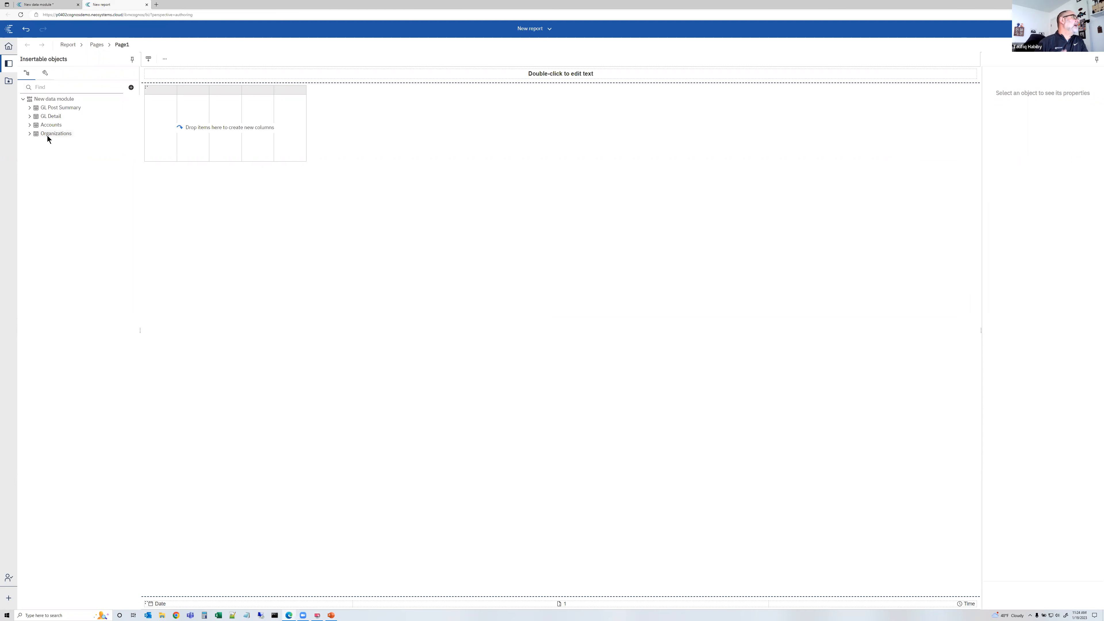
click(146, 5)
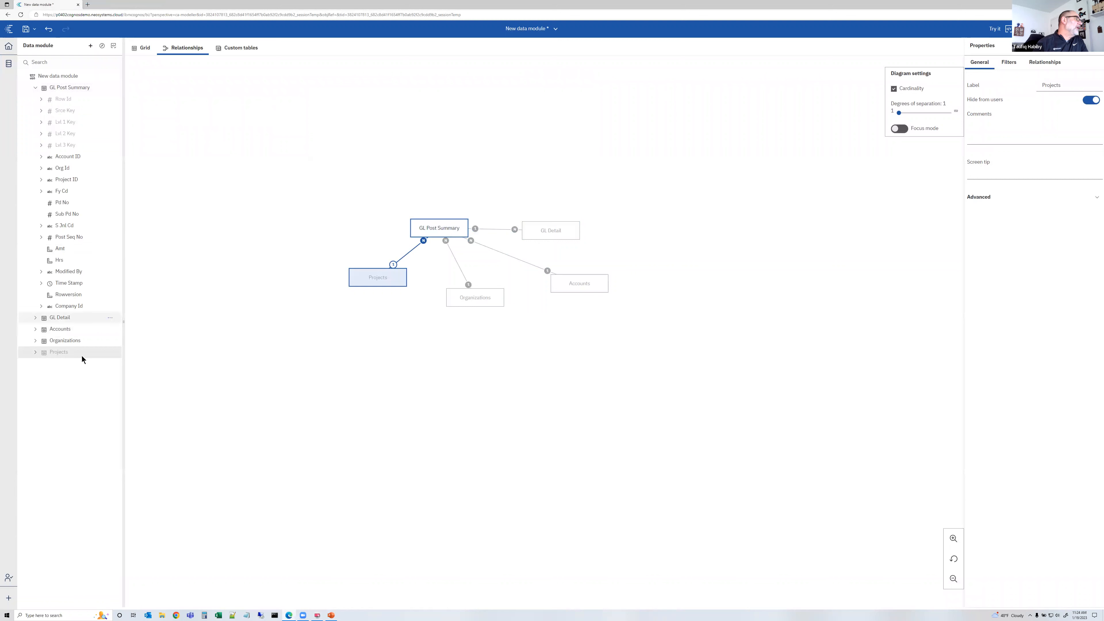
Unhide the Projects table so it is shown to users
click(110, 354)
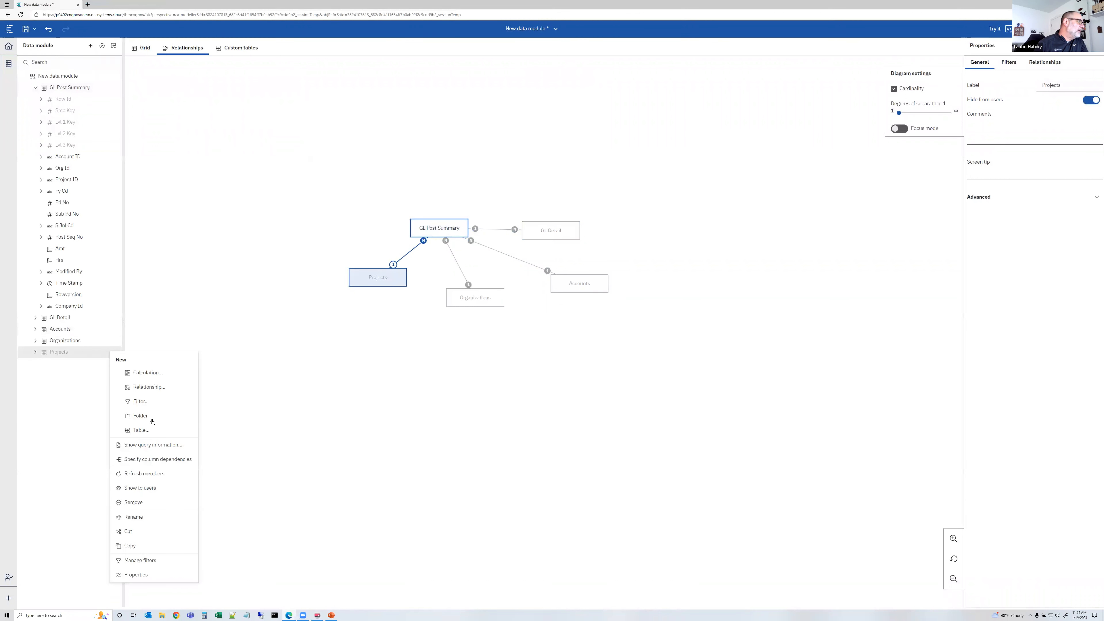
click(151, 488)
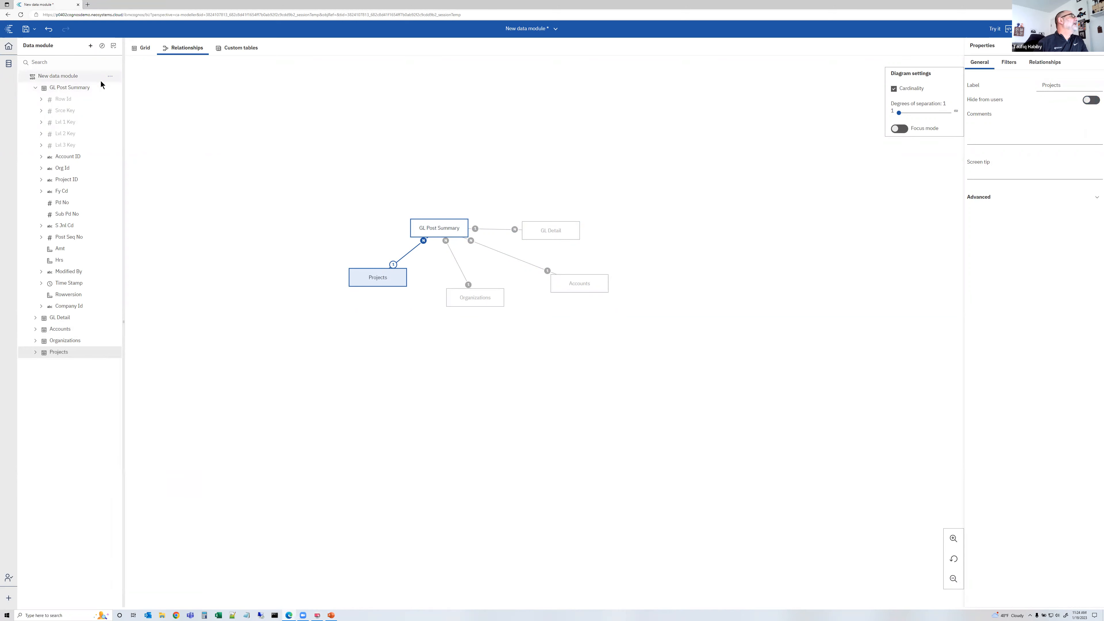
Save the data module as WebDM
click(33, 36)
click(221, 85)
drag(313, 542, 224, 535)
text(WebiDM)
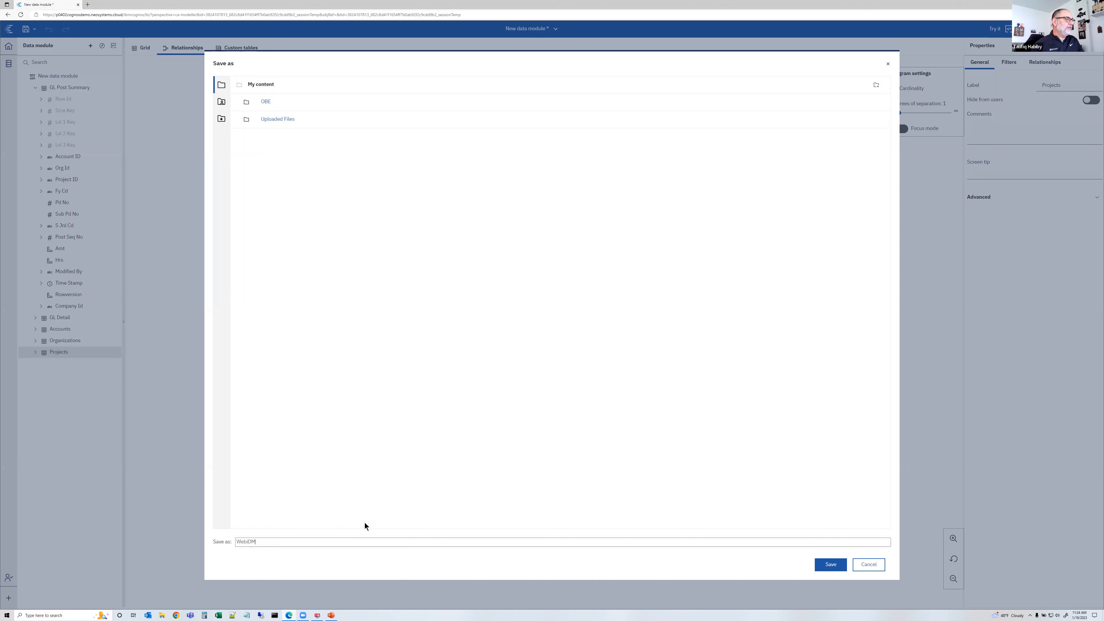
click(830, 565)
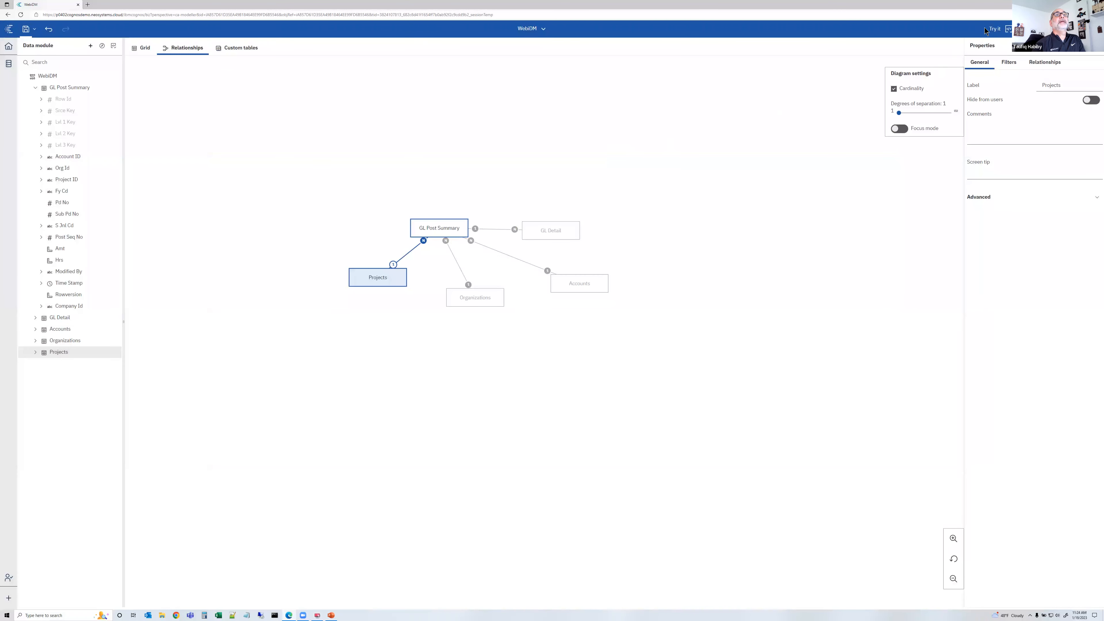
Open a new report from the saved module and browse the columns of its tables
click(994, 28)
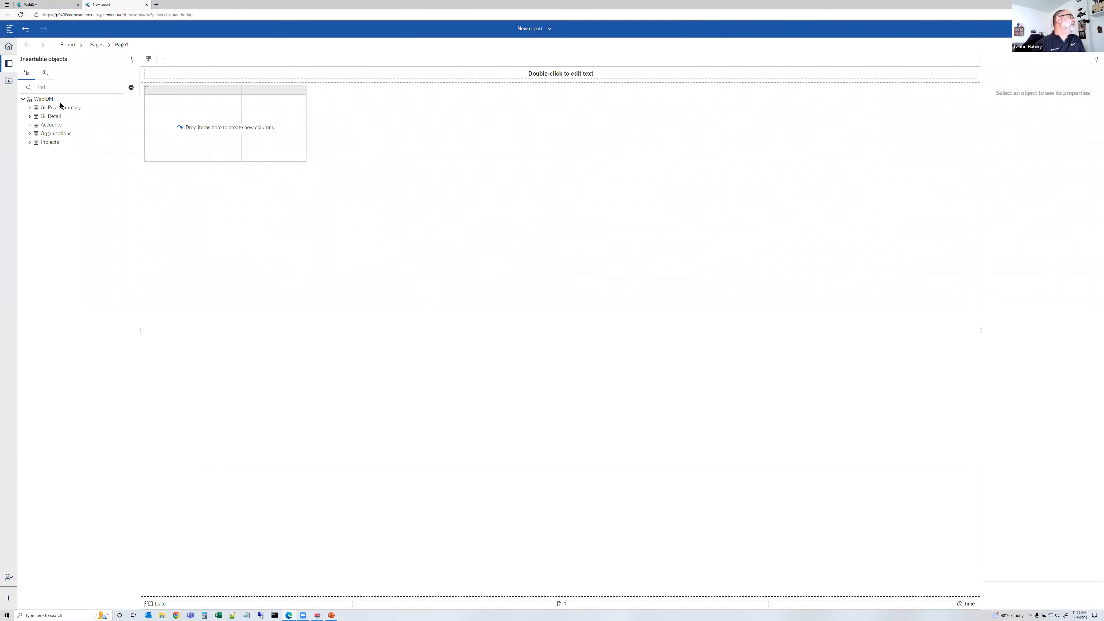
click(30, 109)
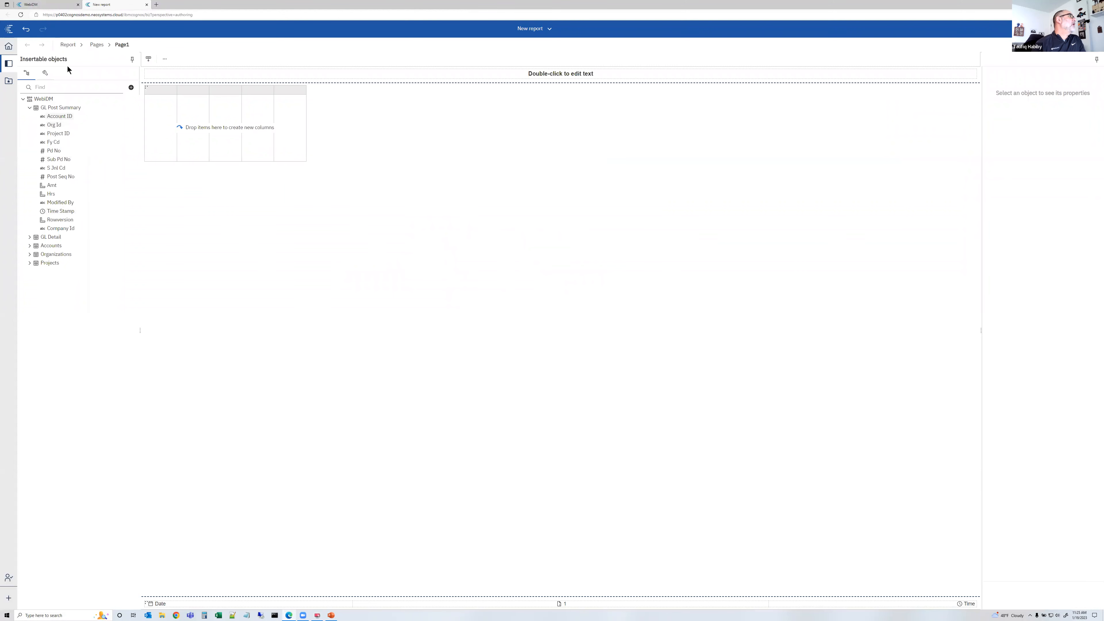
click(48, 5)
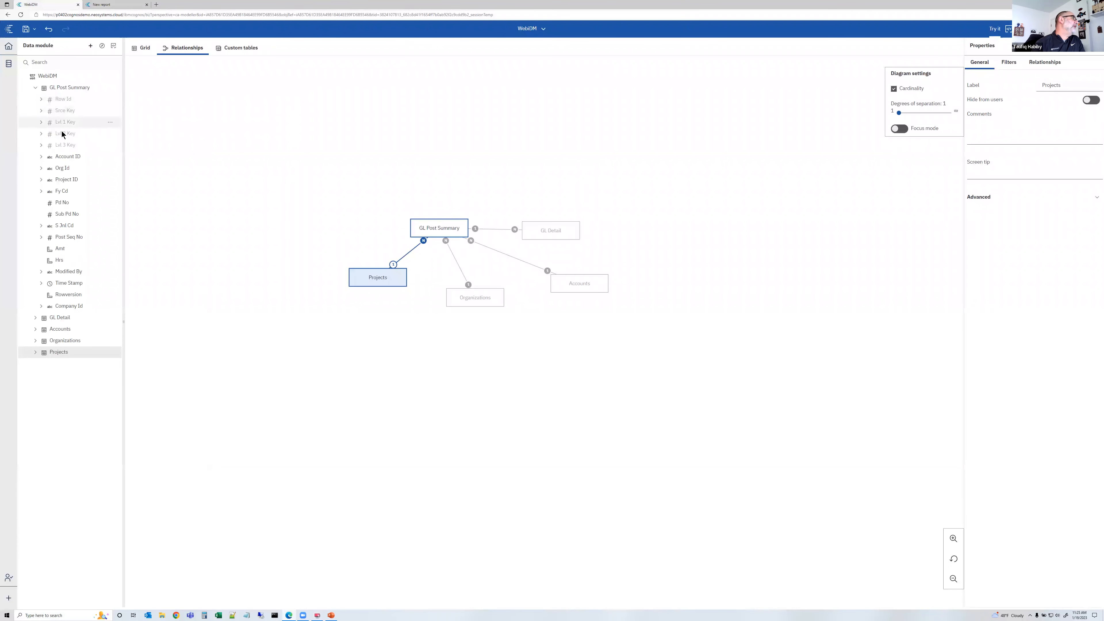
click(109, 5)
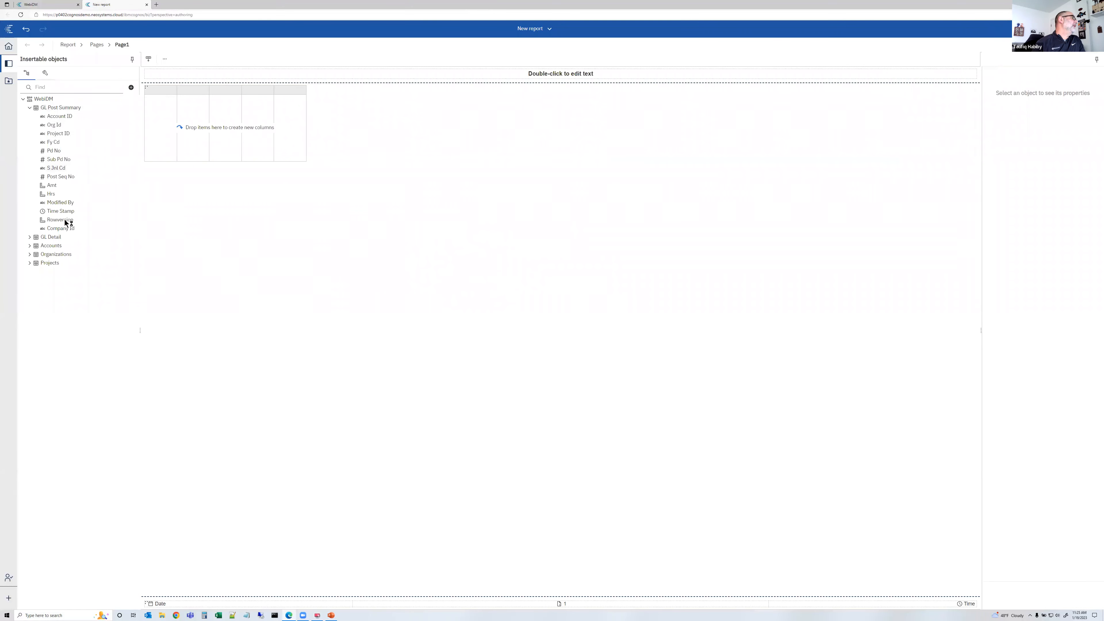
click(29, 237)
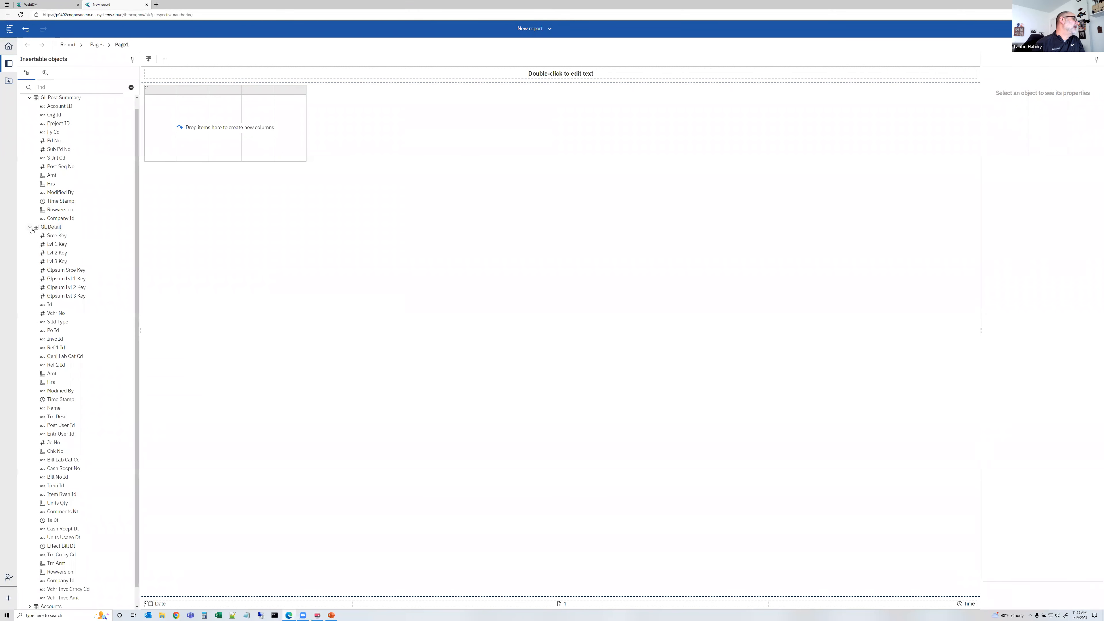
click(30, 228)
click(29, 263)
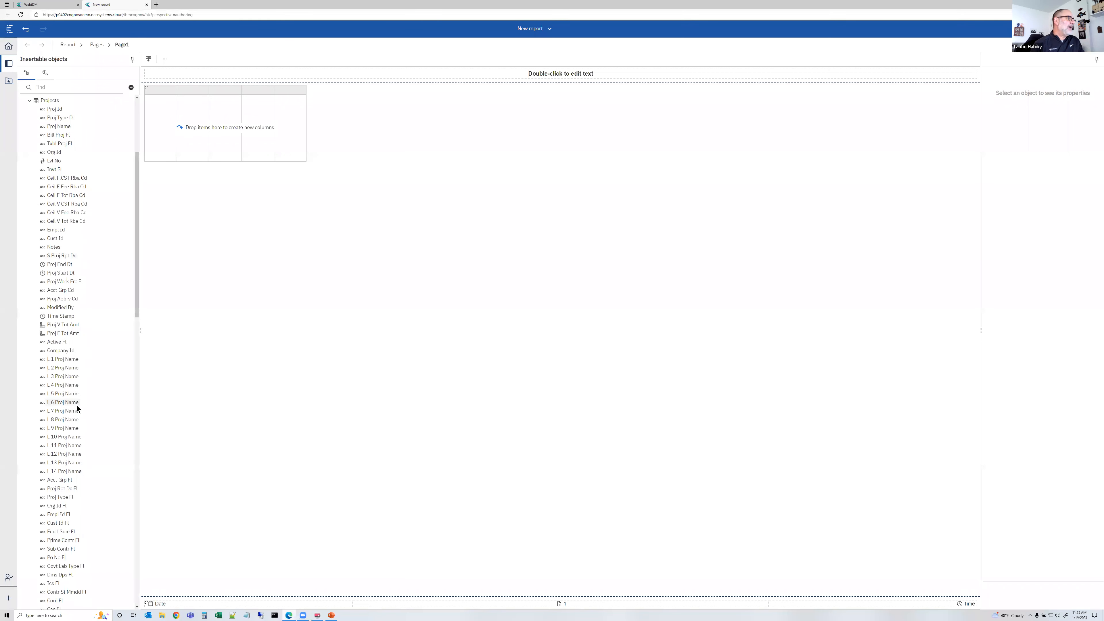
scroll(73, 183, up, 3)
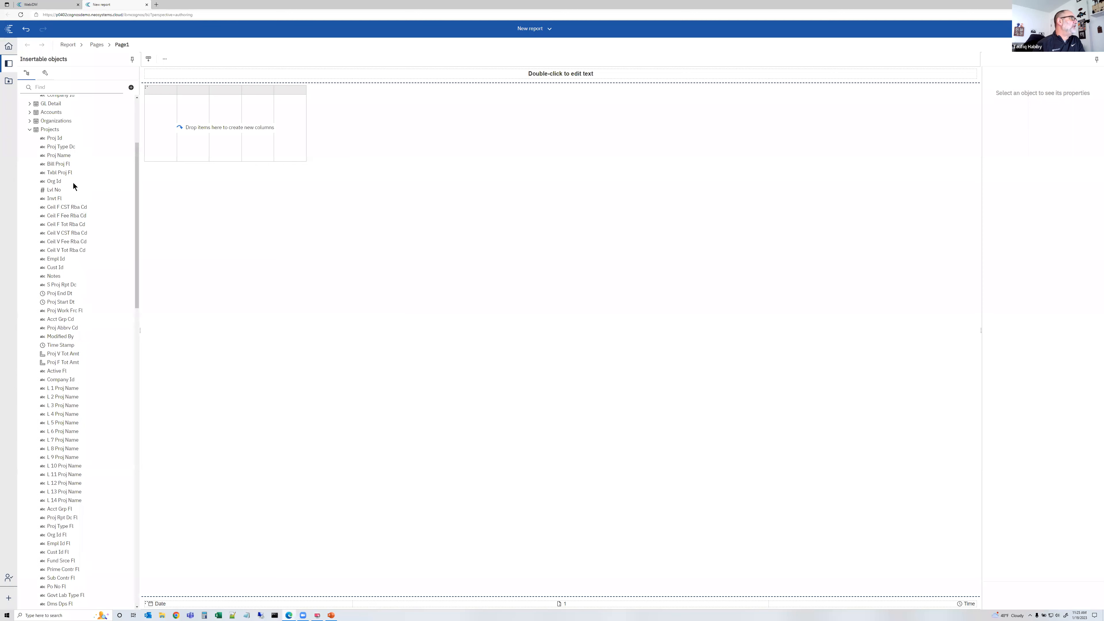
click(30, 173)
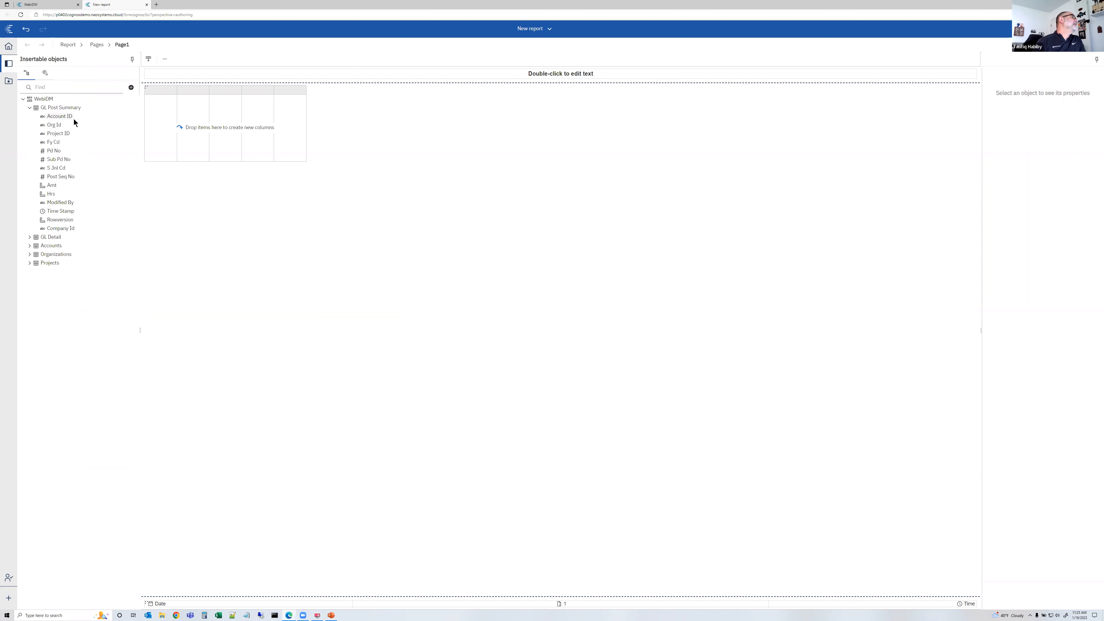
Add GL Post Summary's Account ID, Org Id, Project ID and Amt columns to the list and run the report
drag(68, 116, 160, 117)
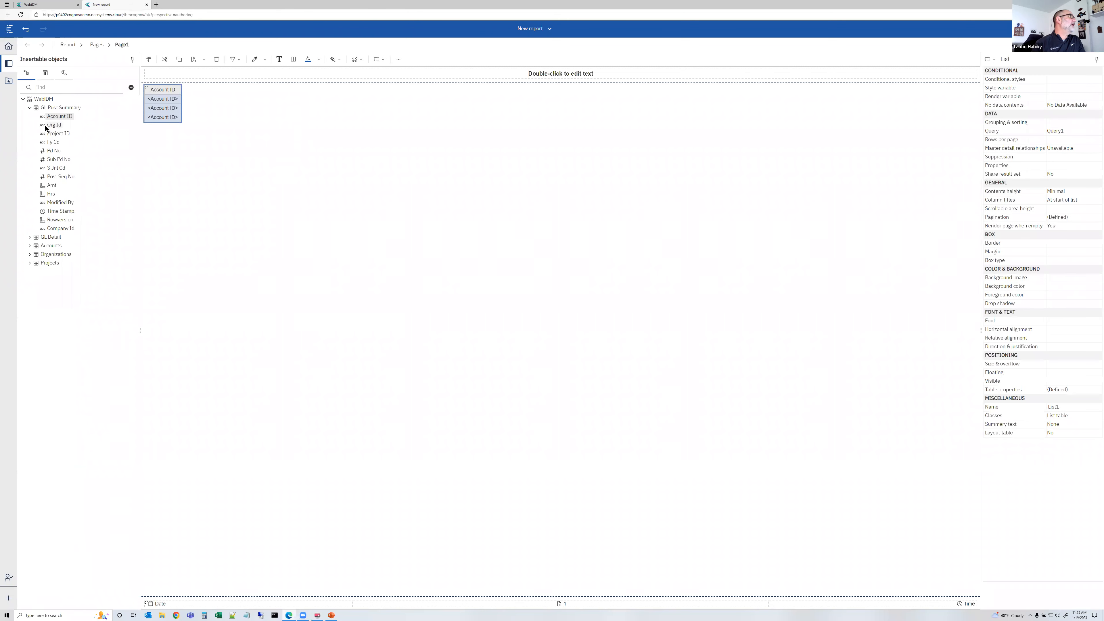
drag(53, 125, 191, 111)
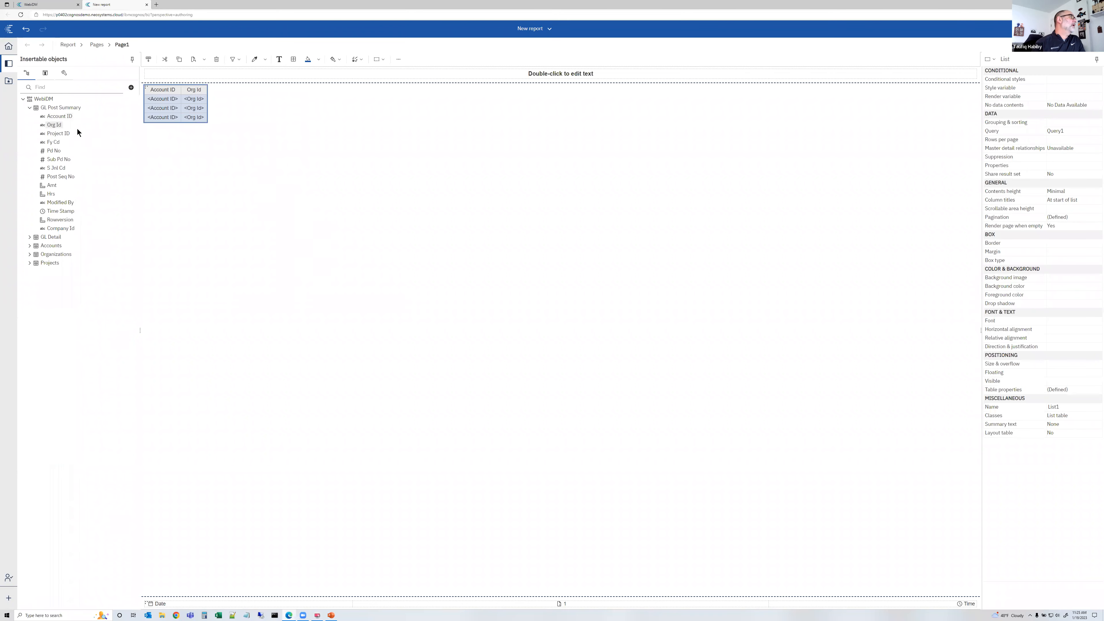
drag(69, 133, 204, 114)
drag(52, 185, 229, 115)
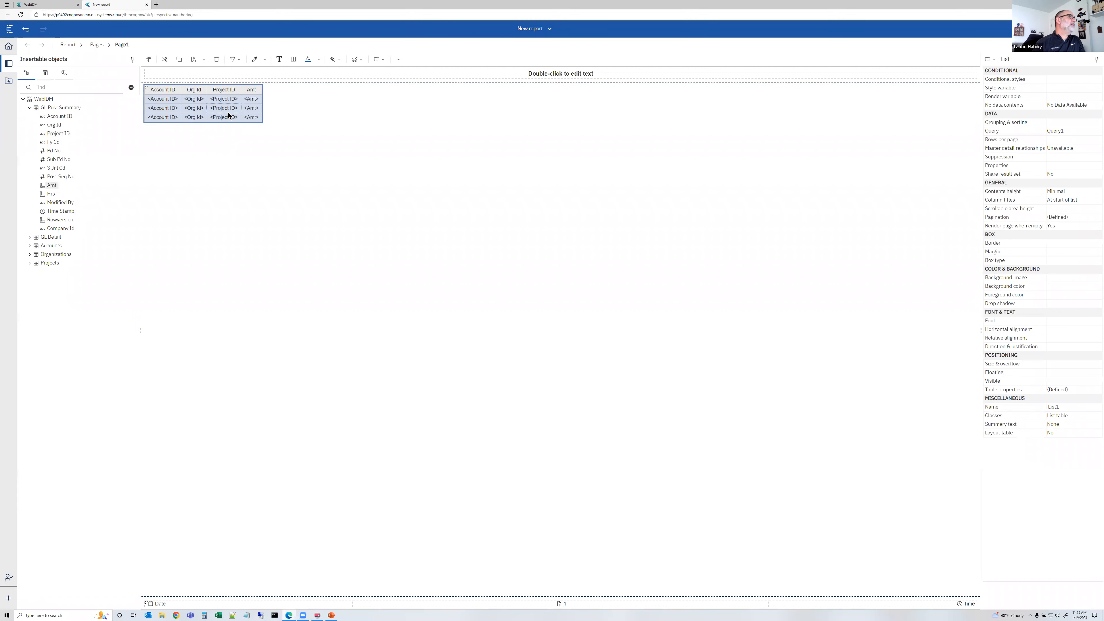
click(1035, 44)
click(1047, 68)
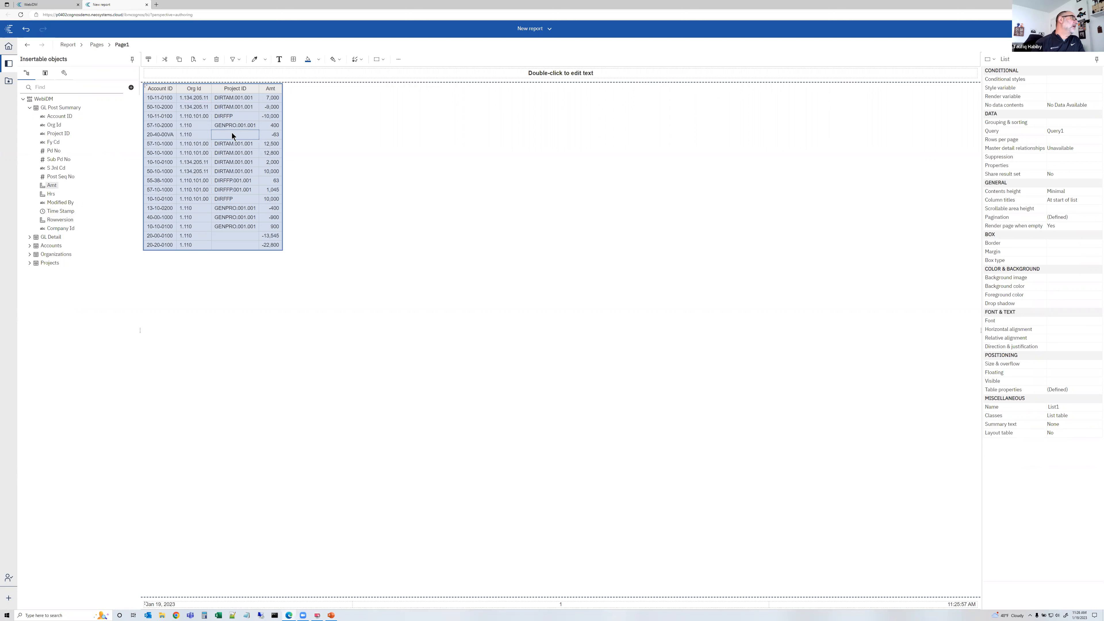
Insert the Accounts table's Acct Name column into the list after Account ID
click(30, 245)
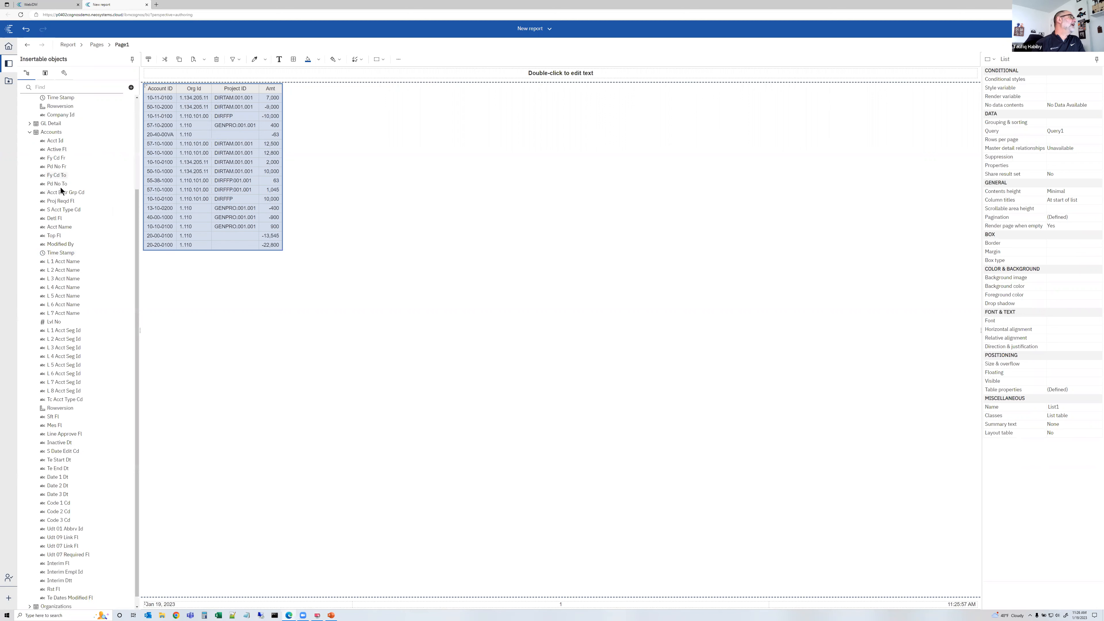
drag(60, 228, 181, 136)
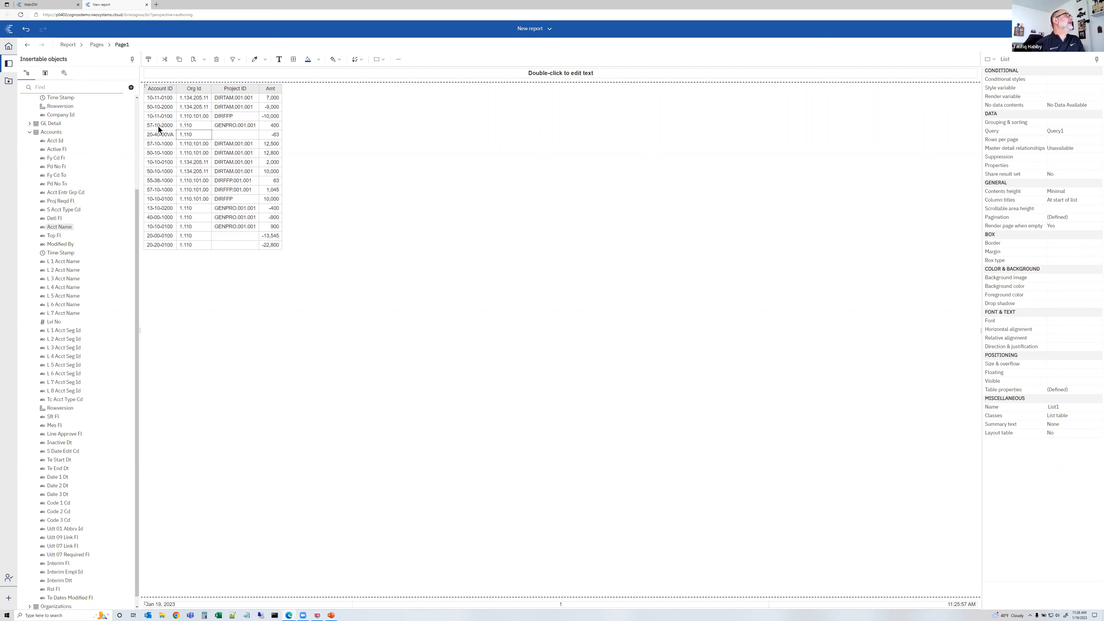
Insert the Organizations table's Org Name column into the list after Org Id
click(29, 132)
click(29, 254)
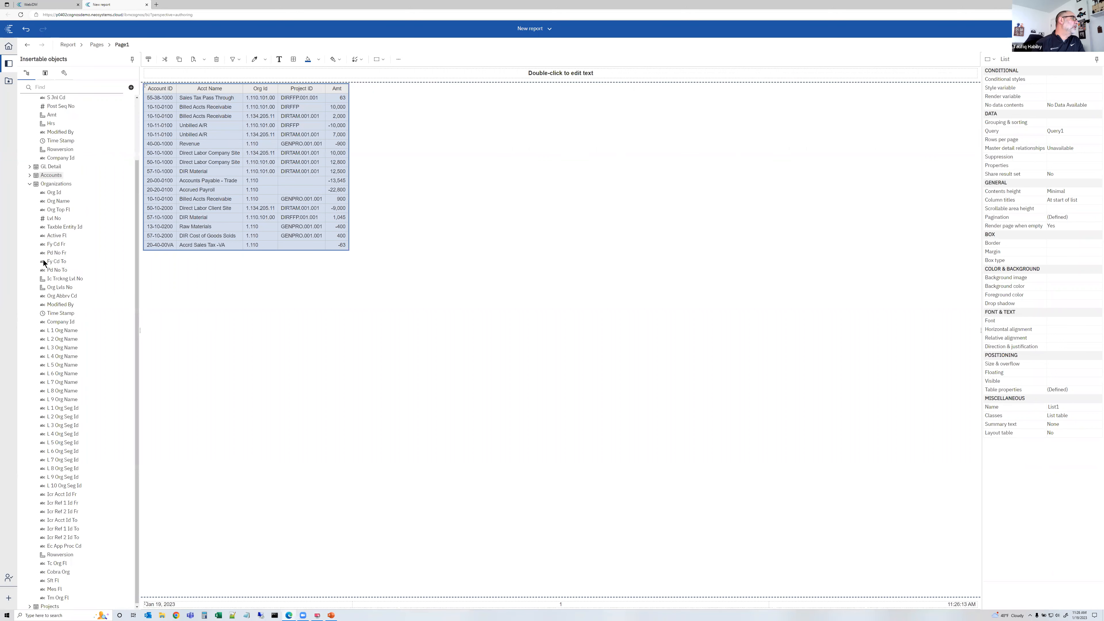
drag(63, 201, 276, 154)
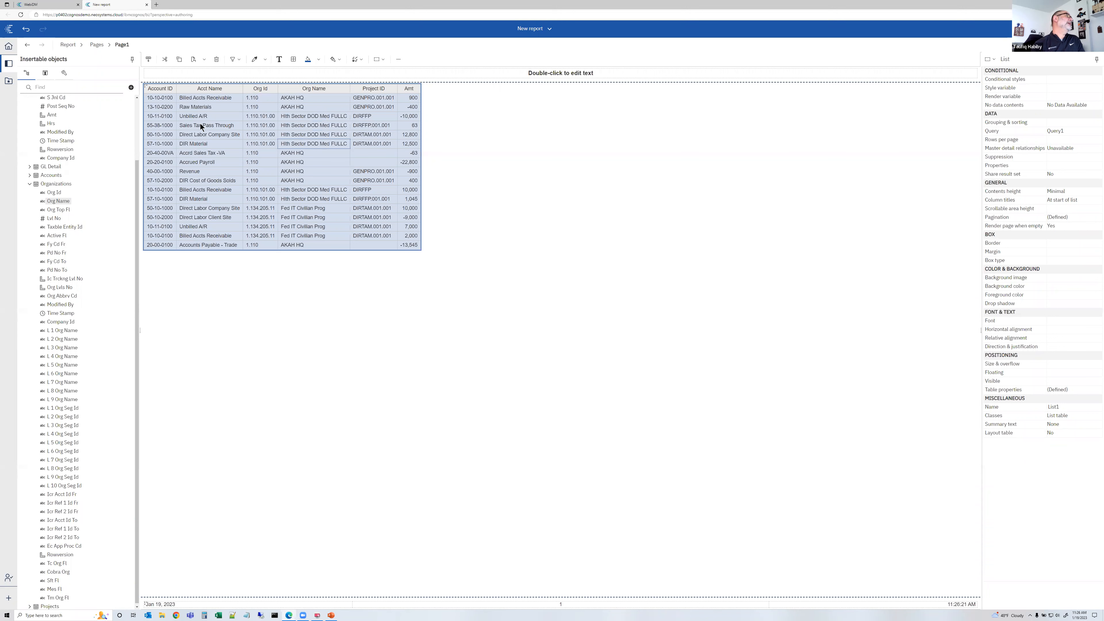
Insert the Projects table's Proj Name column into the list after Project ID
click(29, 184)
click(29, 263)
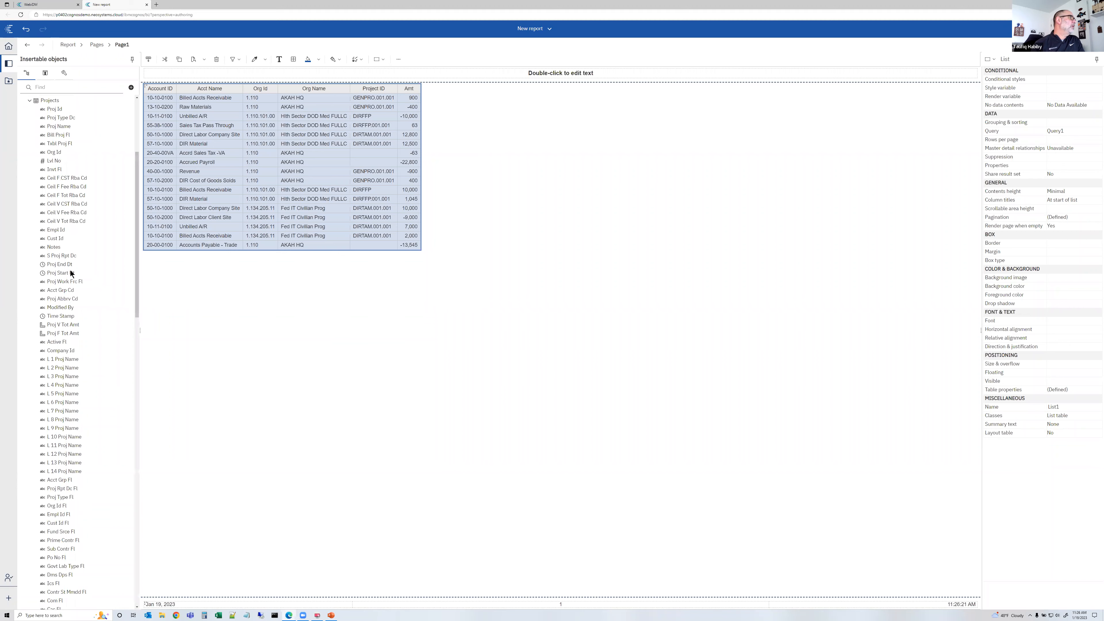
drag(64, 127, 185, 143)
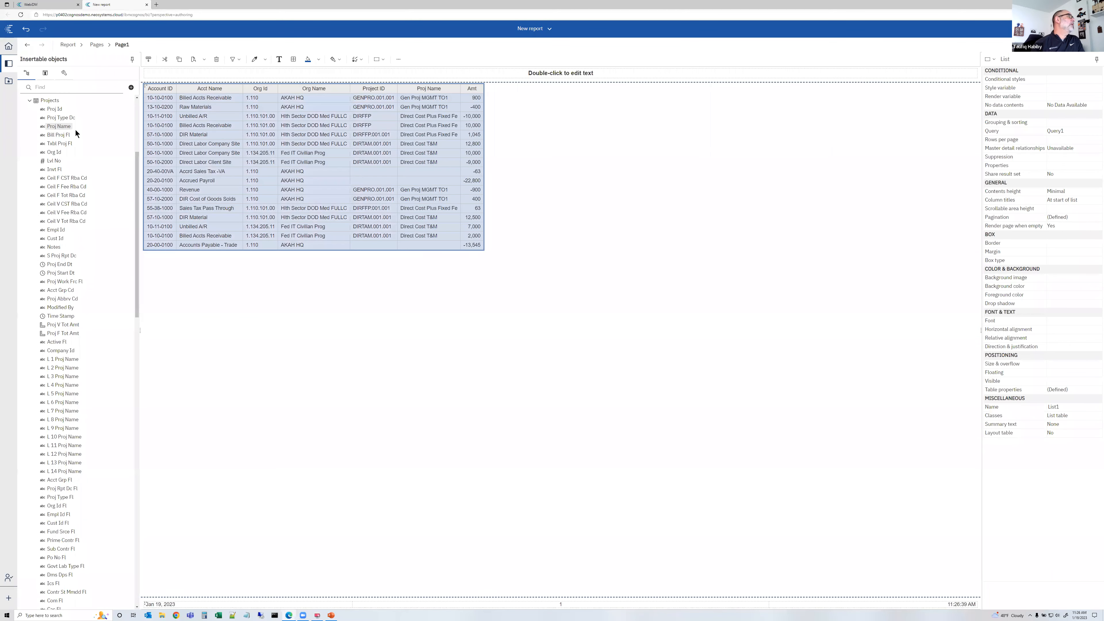
Add the Projects table's Proj Type Dc and S Proj Rpt Dc columns to the list before Amt
drag(65, 122, 437, 119)
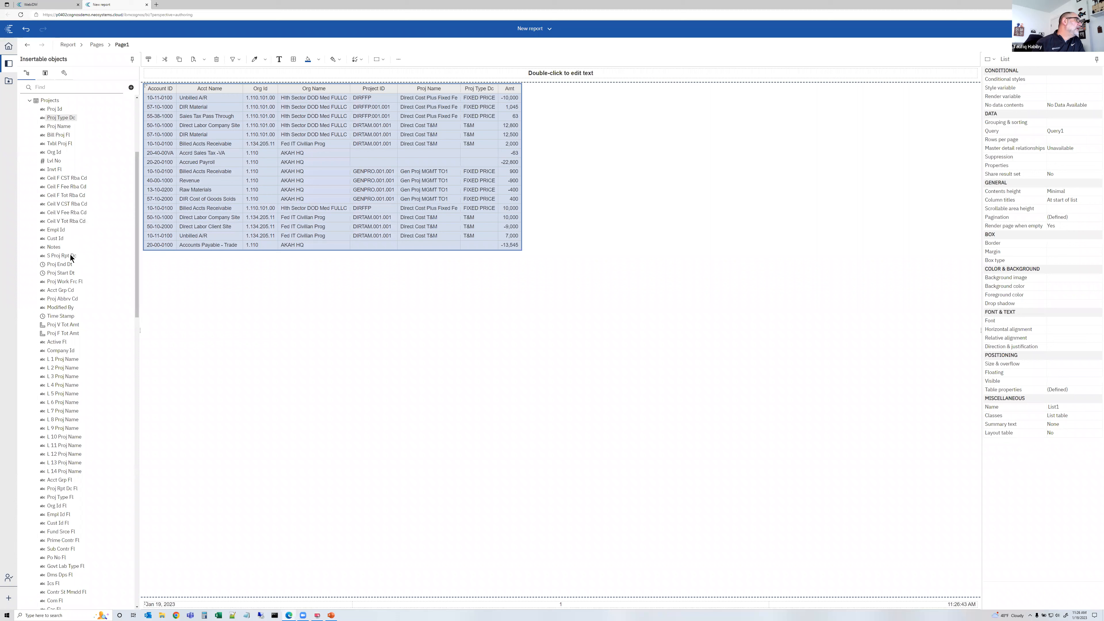
drag(482, 190, 483, 192)
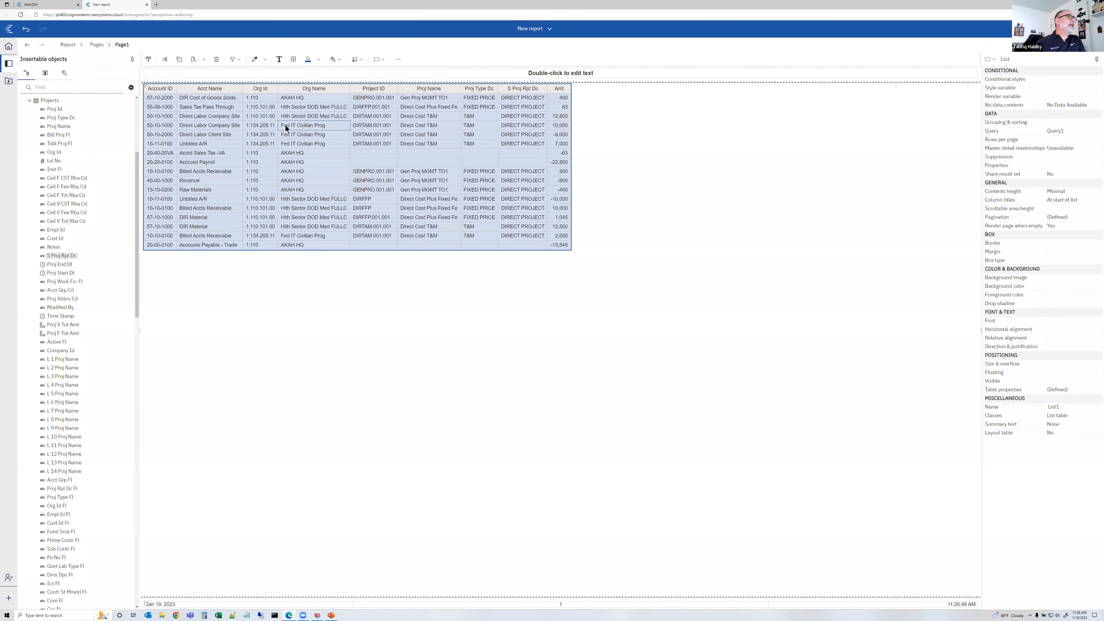
Remove the Amt column and add the GL Detail table's Amt column to the end of the list
click(552, 144)
key(Delete)
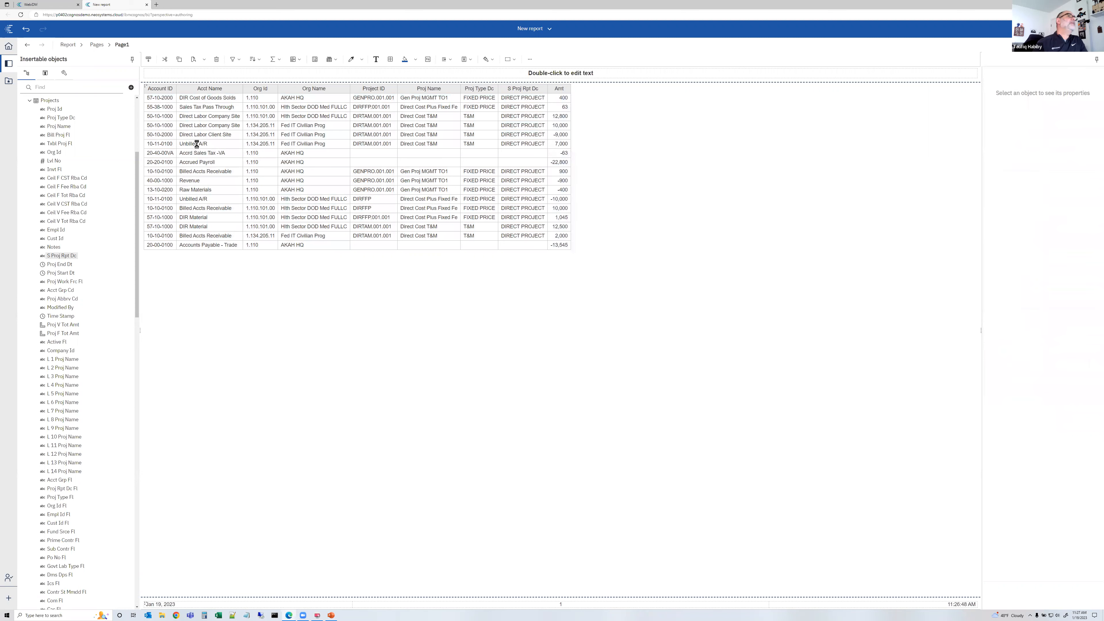
click(29, 100)
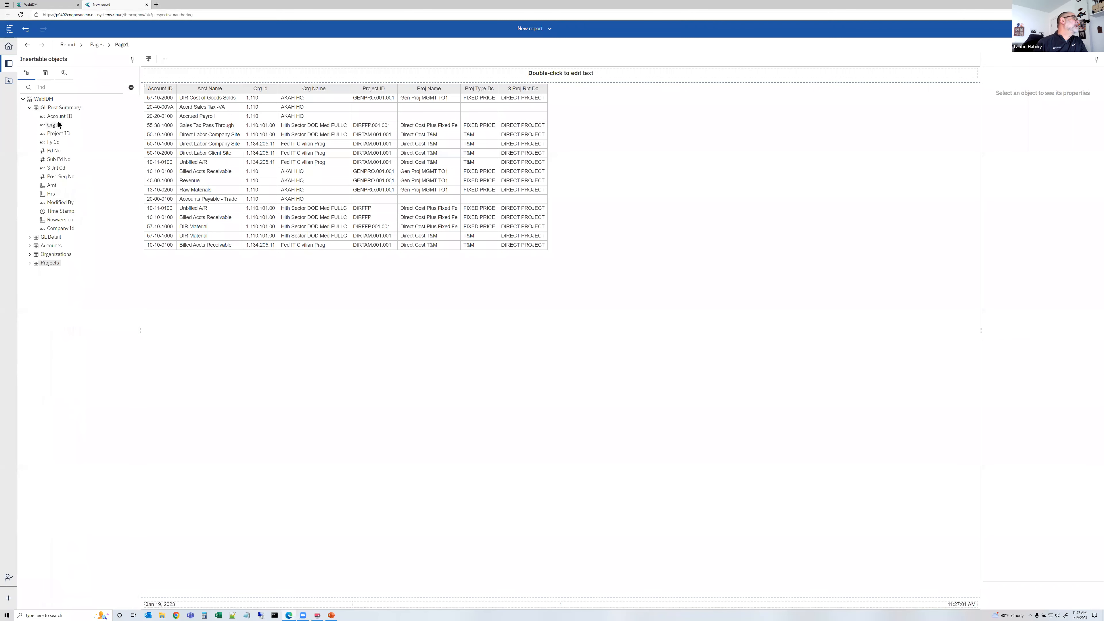
click(29, 237)
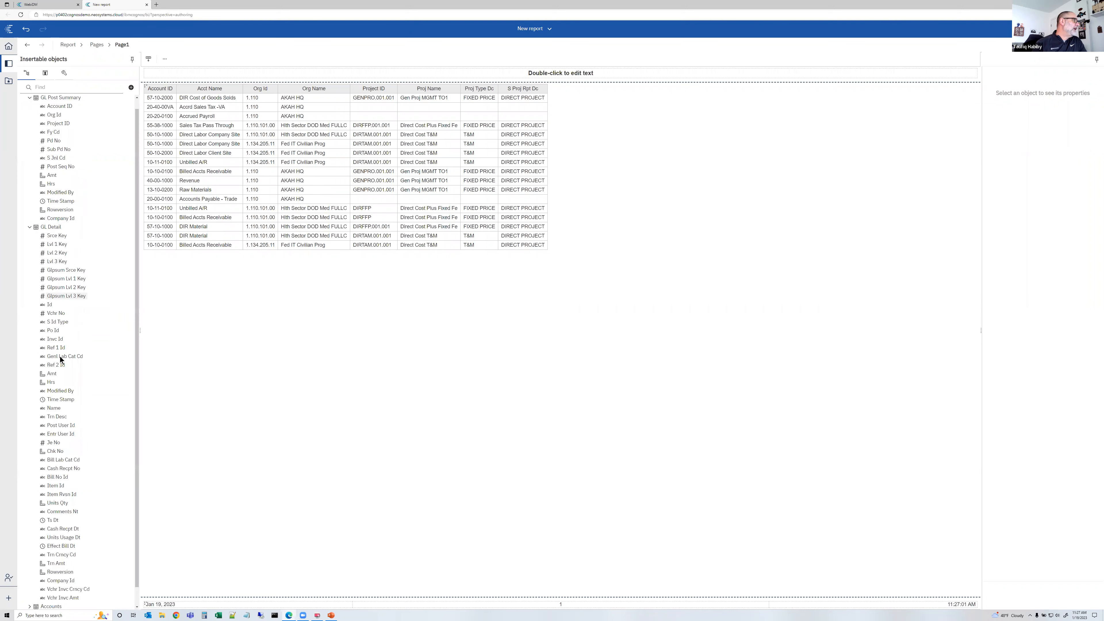
drag(50, 377, 527, 166)
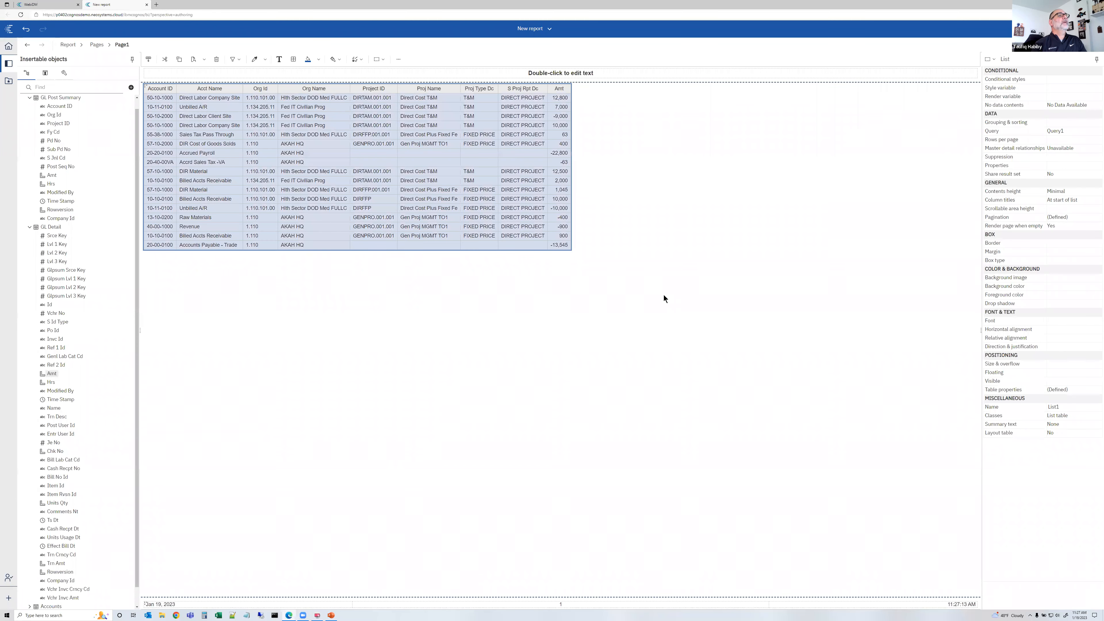
Add an overall Total summary to the Amt column
click(563, 161)
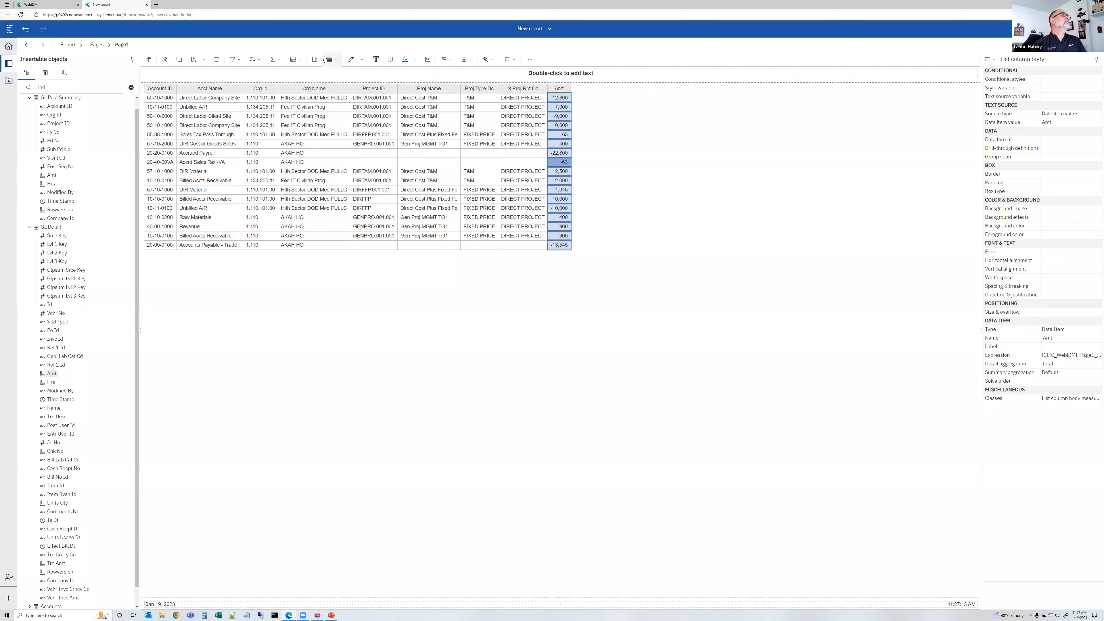
click(277, 64)
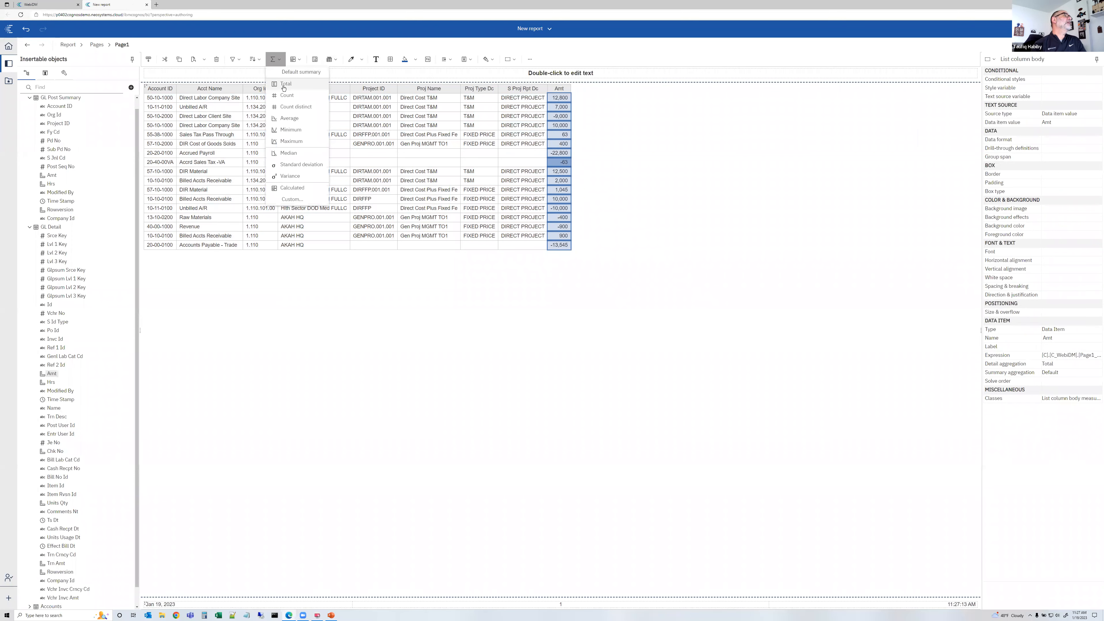
click(643, 222)
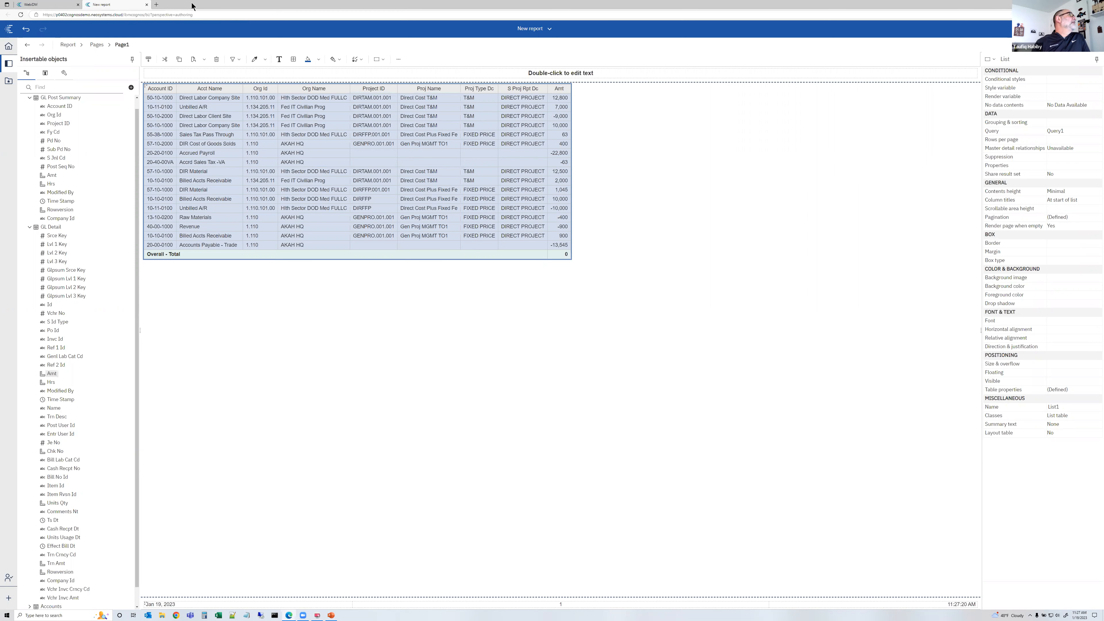
Switch to the WebDM module and add Labor History.xlsx from Uploaded Files as a new source
click(145, 5)
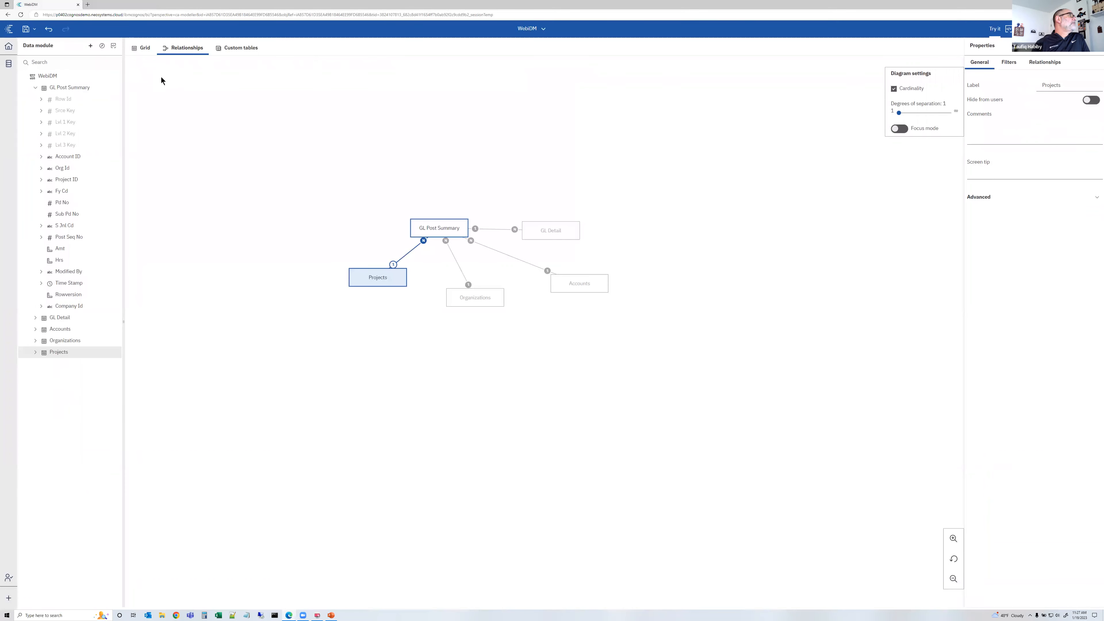
click(35, 87)
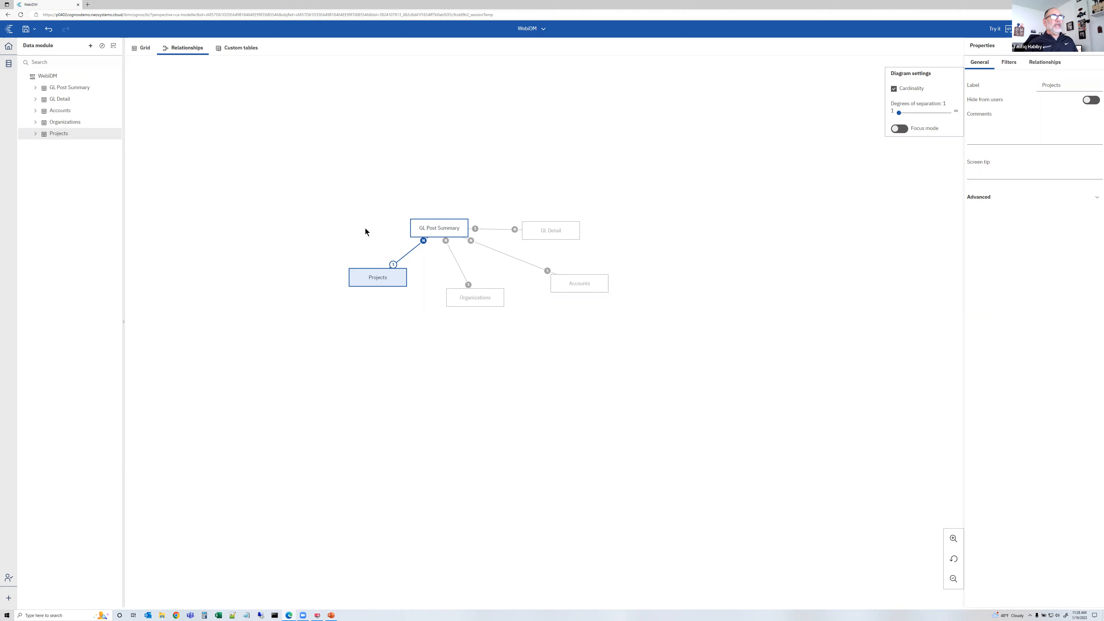
click(91, 46)
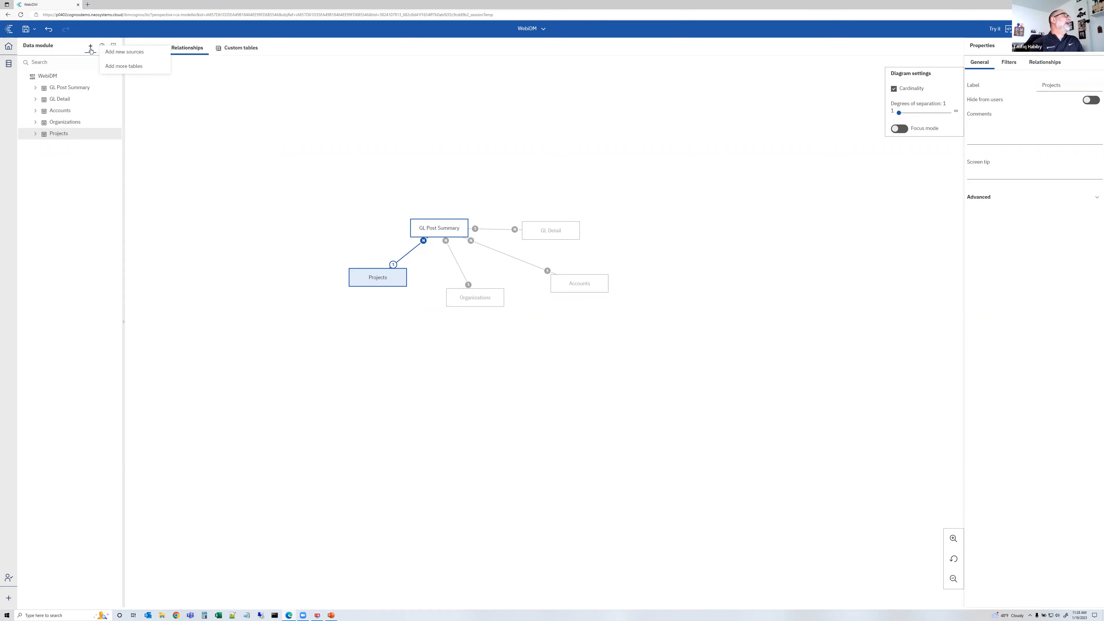
click(118, 54)
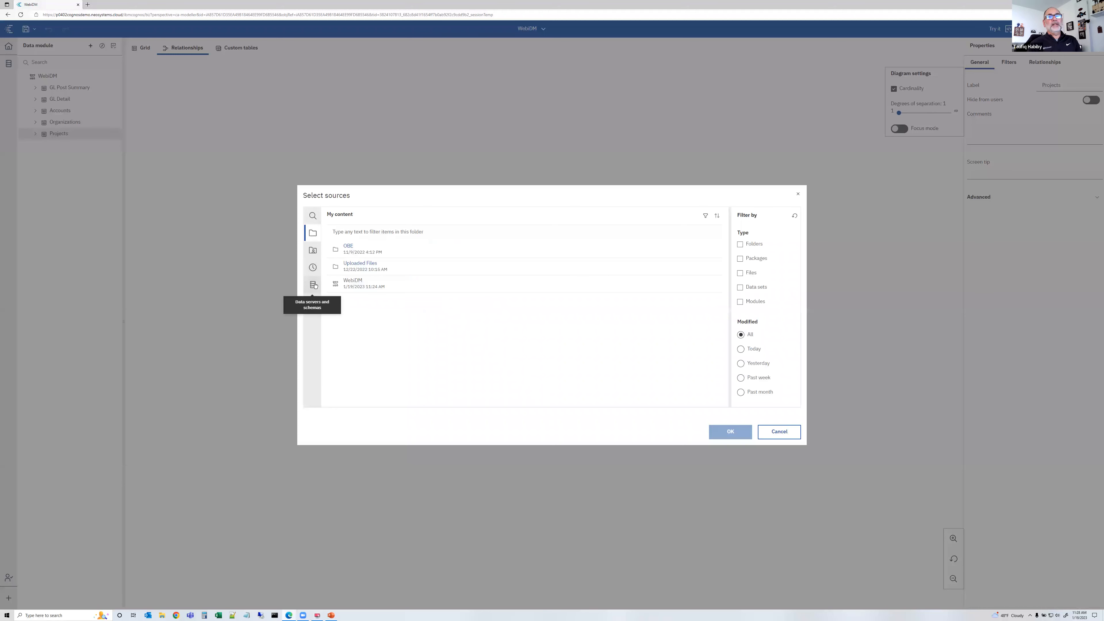
click(353, 264)
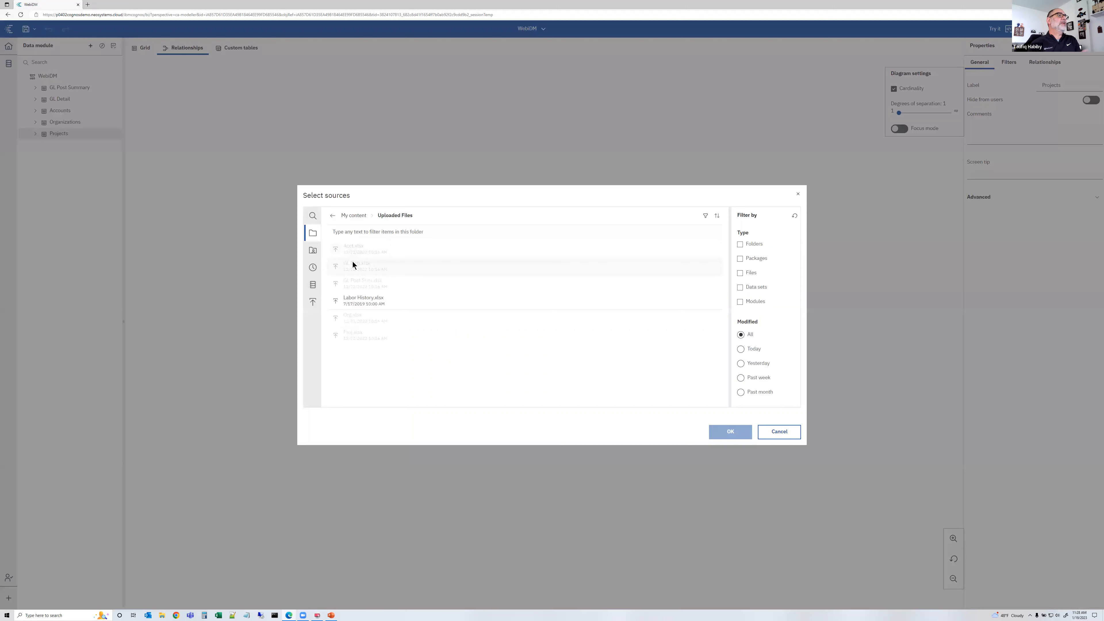
click(383, 301)
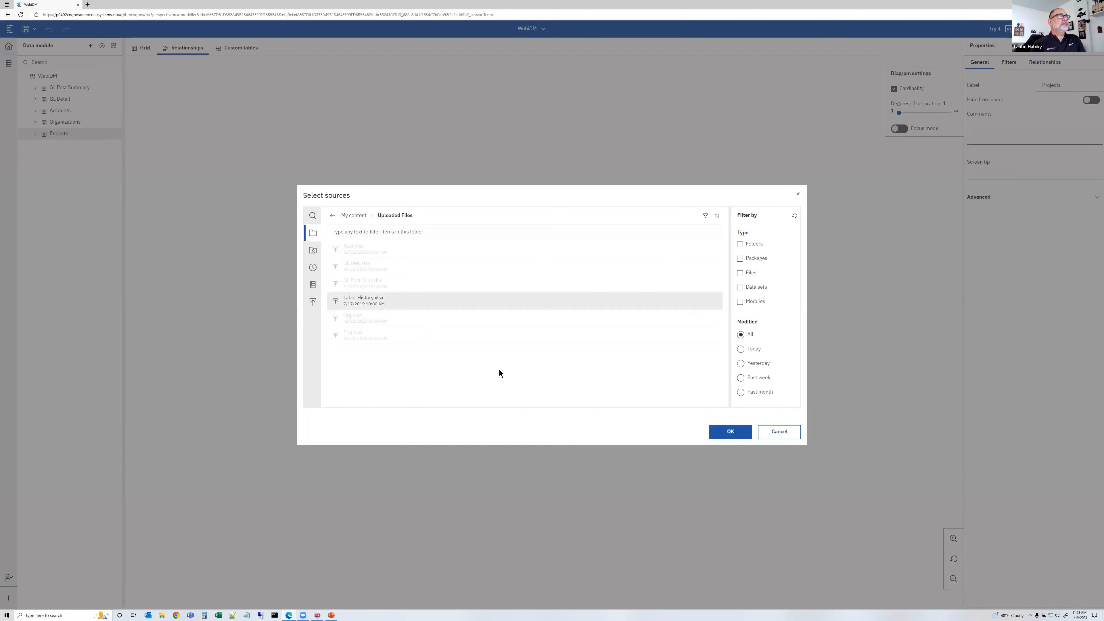
click(725, 433)
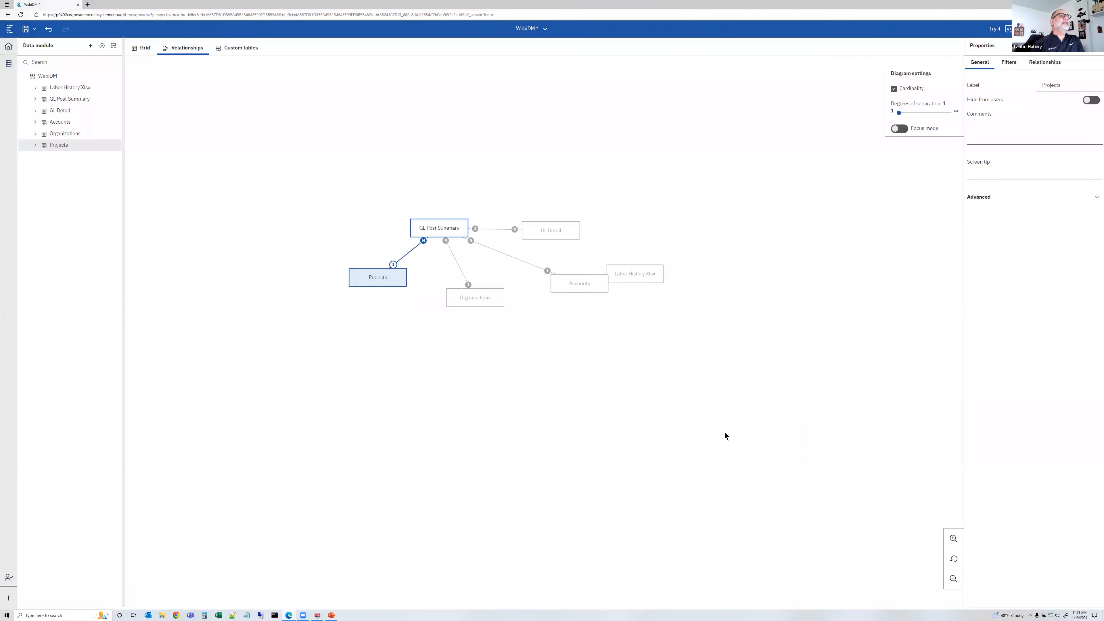
Move the Labor History Xlsx table to the end of the module tree and rename it Labor History
drag(661, 266, 675, 226)
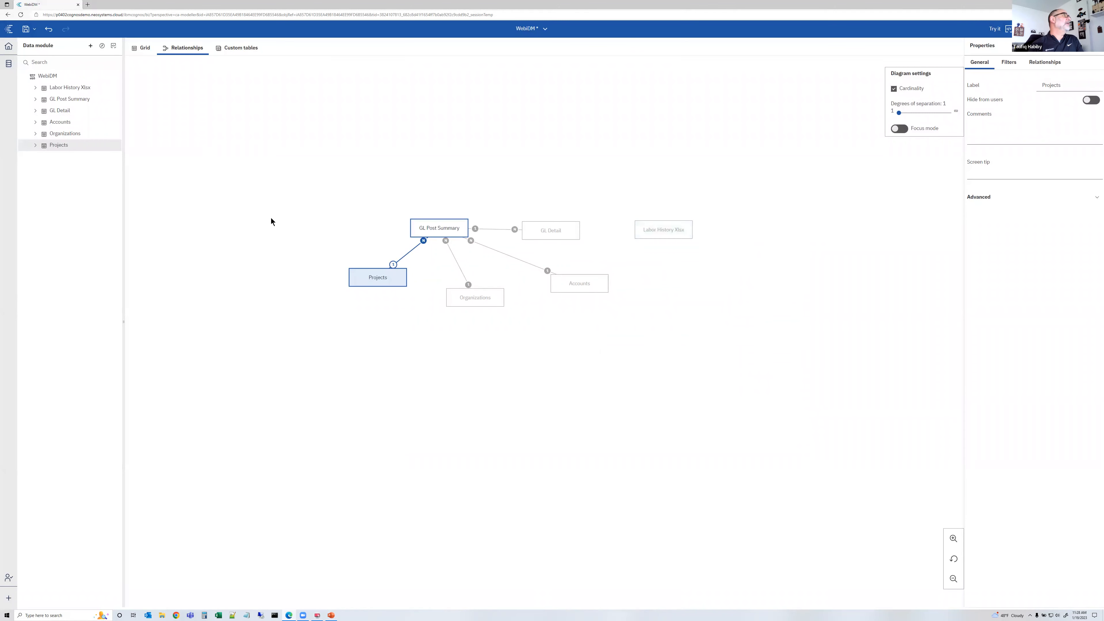
drag(78, 88, 76, 152)
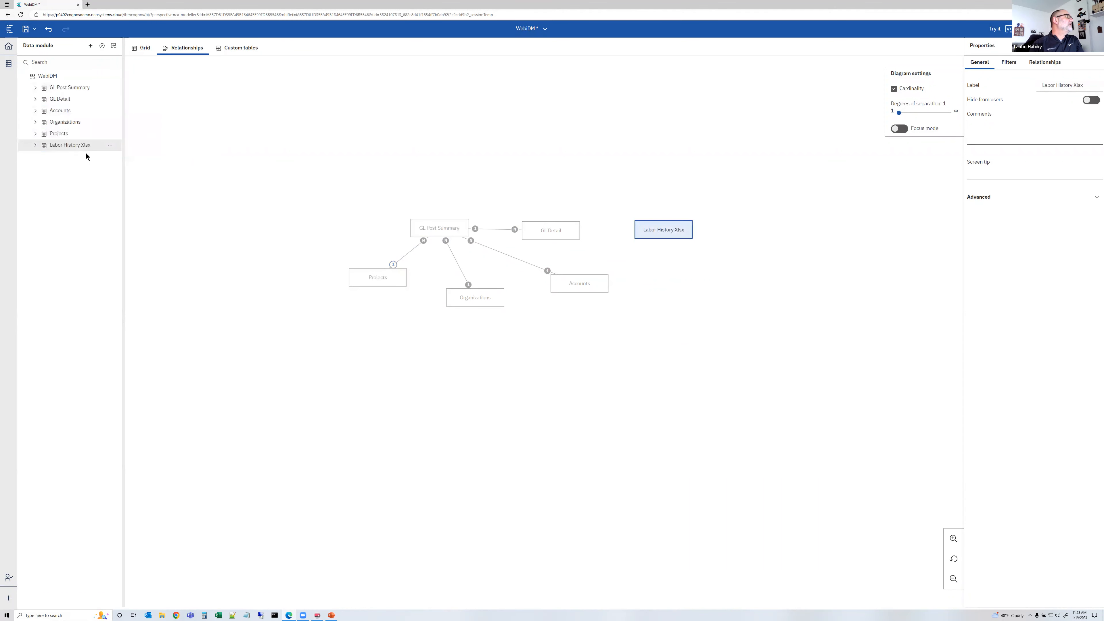
click(110, 145)
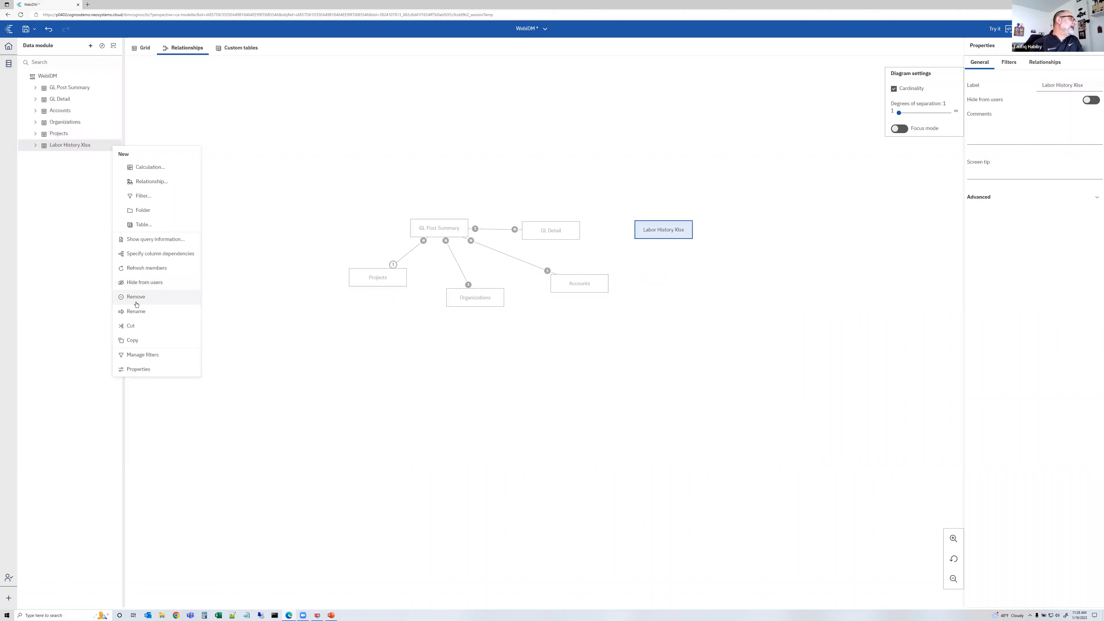
click(136, 311)
key(End)
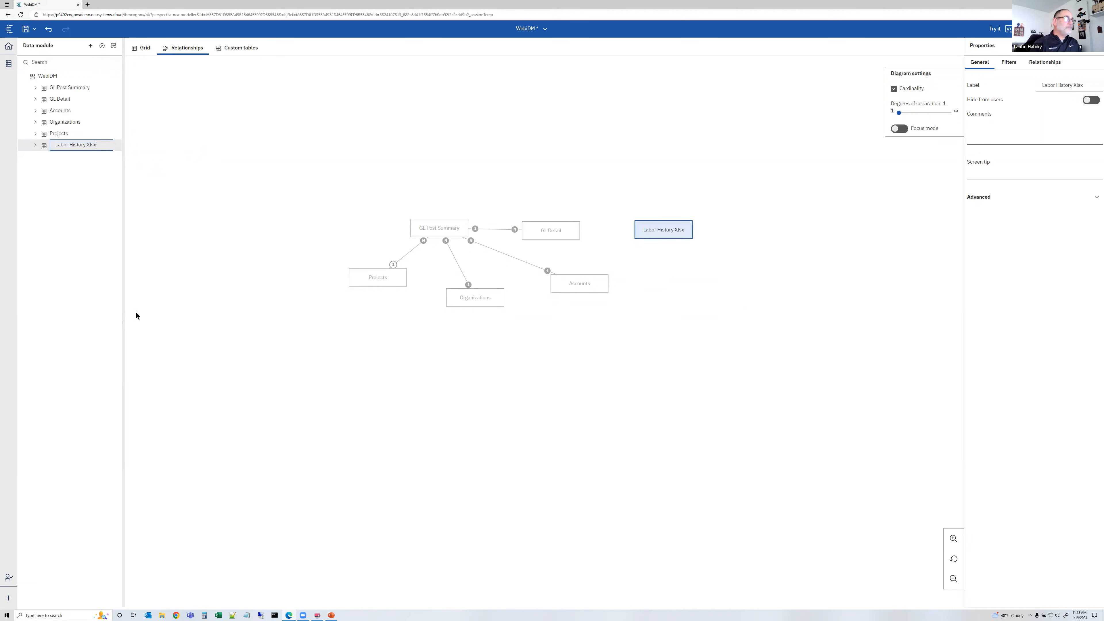
key(Return)
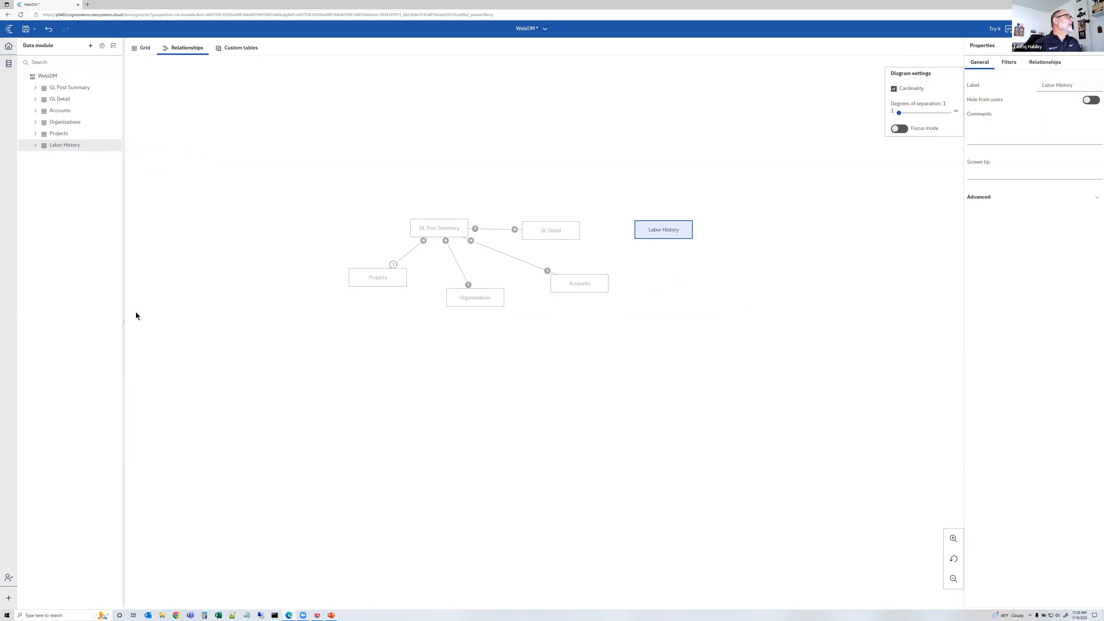
Test the Labor History table in a new report by listing all its columns and running it
click(142, 49)
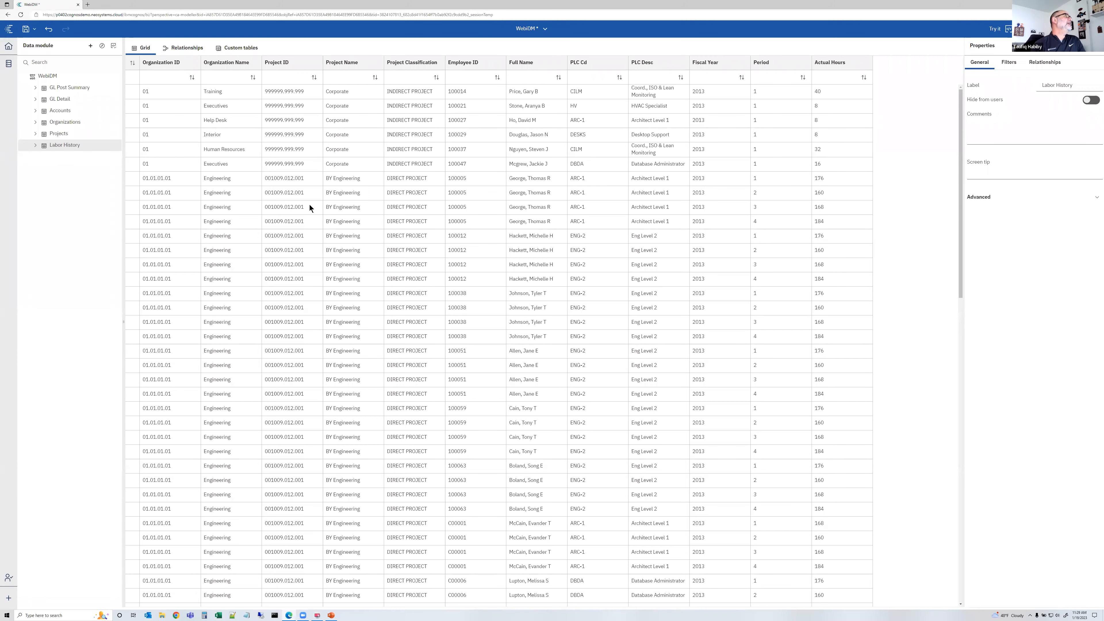
click(994, 29)
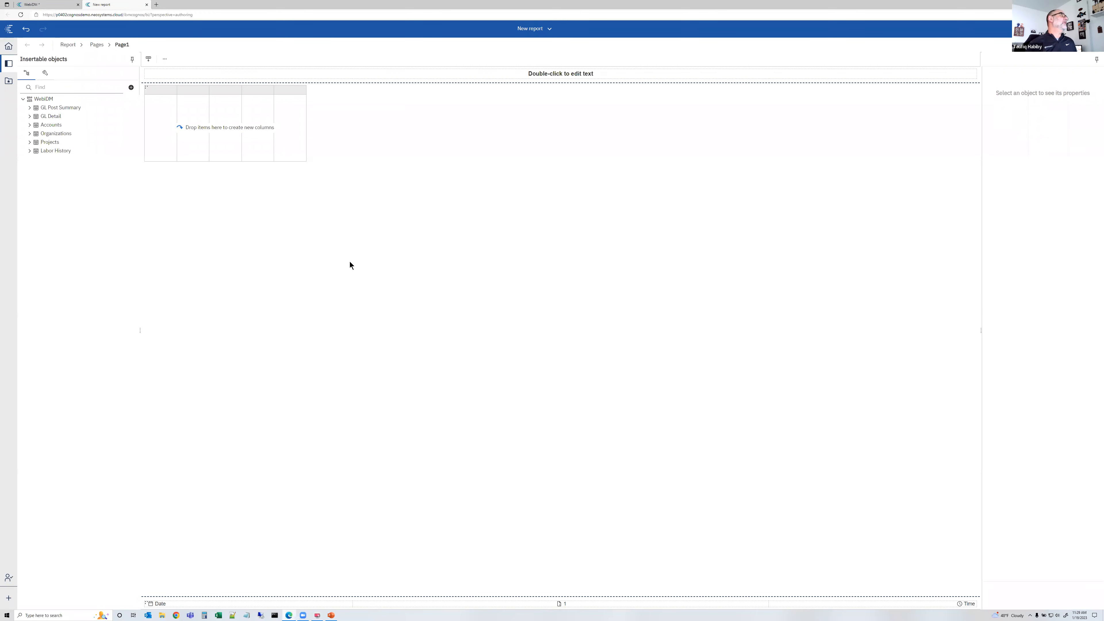
click(30, 151)
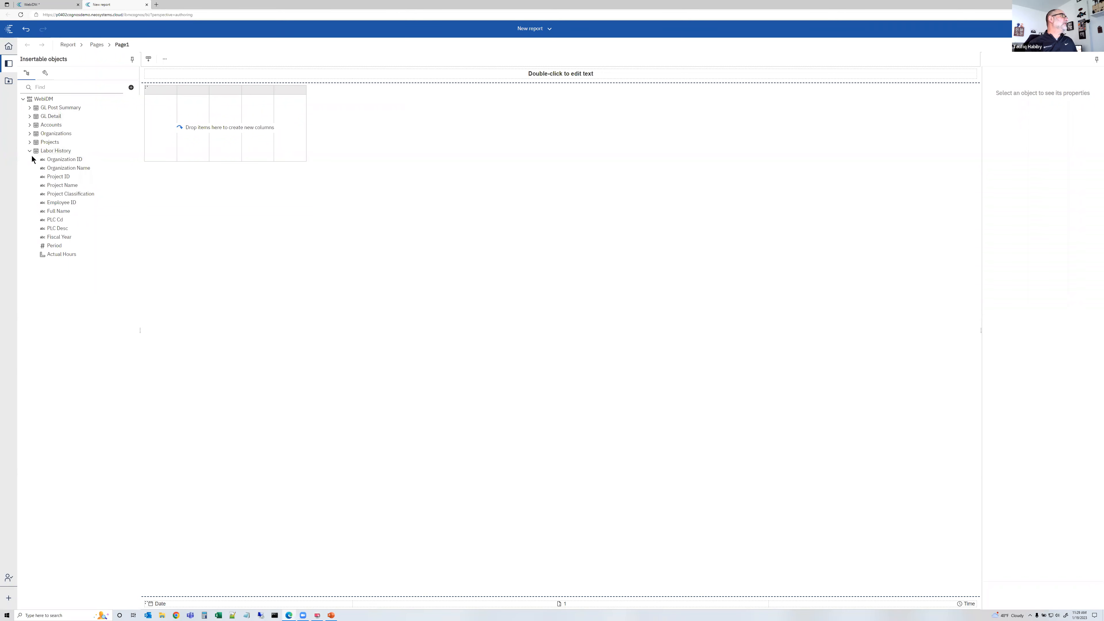
double_click(67, 153)
click(1060, 46)
click(1058, 71)
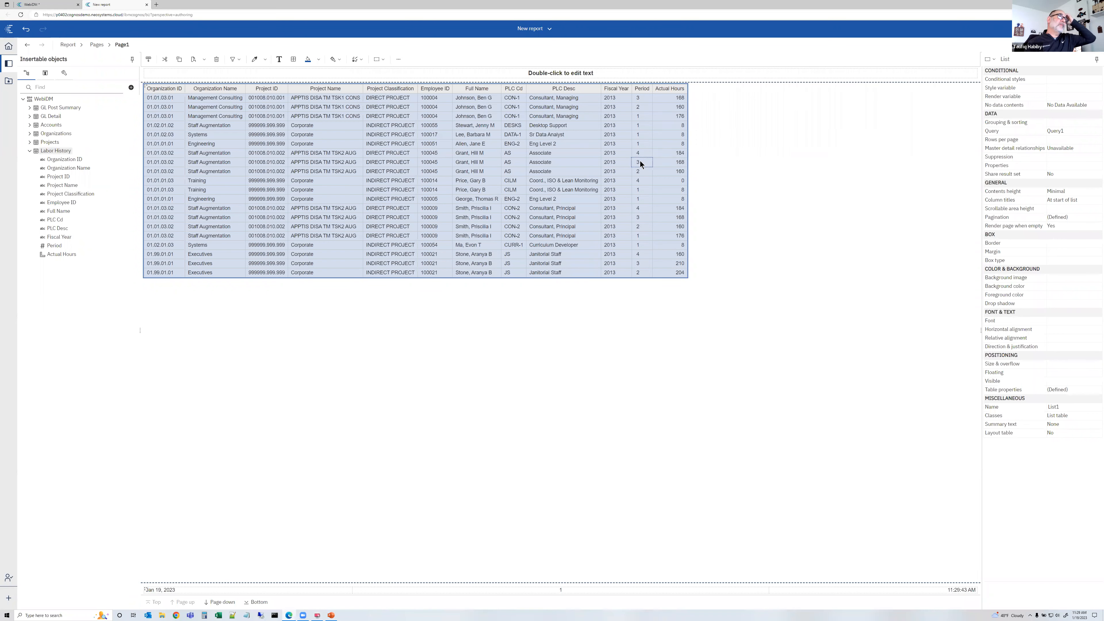
Return to the WebDM module and open its Custom tables view
click(146, 5)
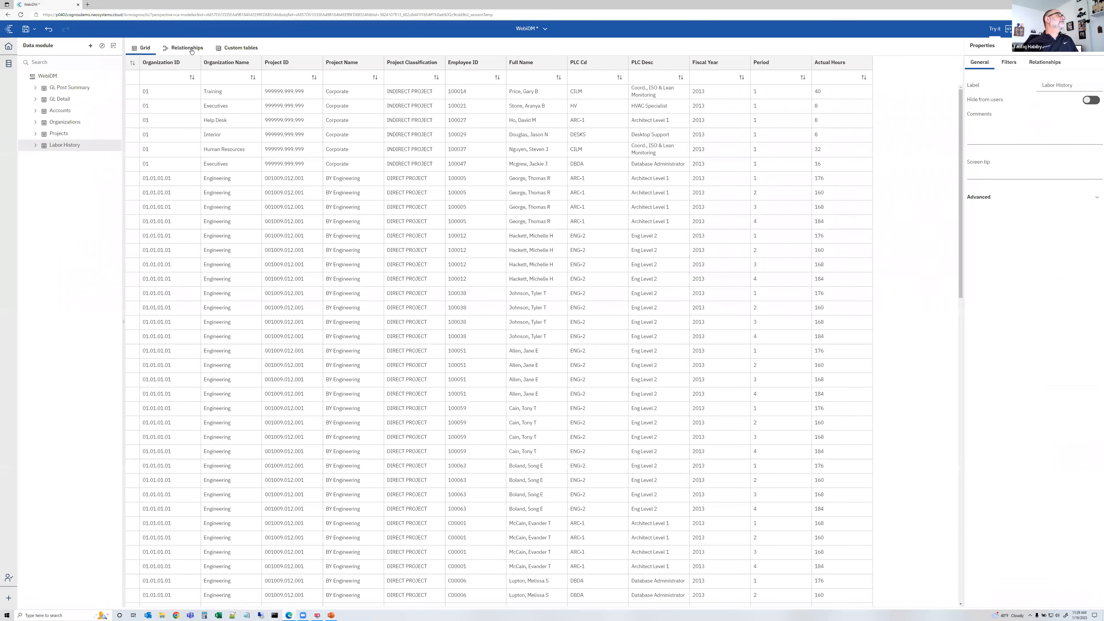
click(188, 50)
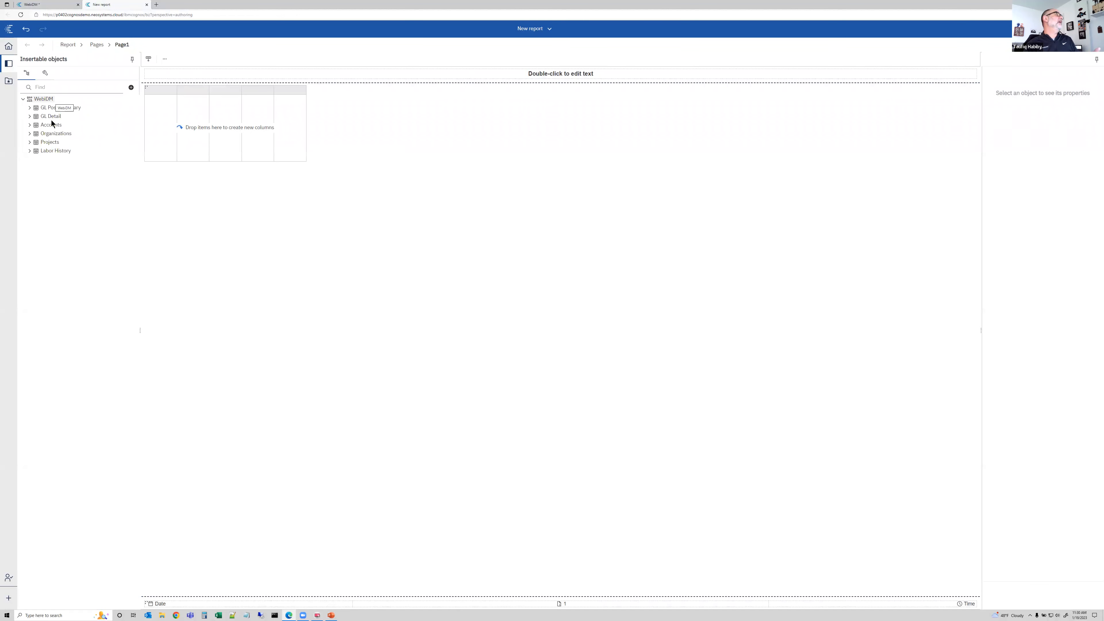
double_click(52, 125)
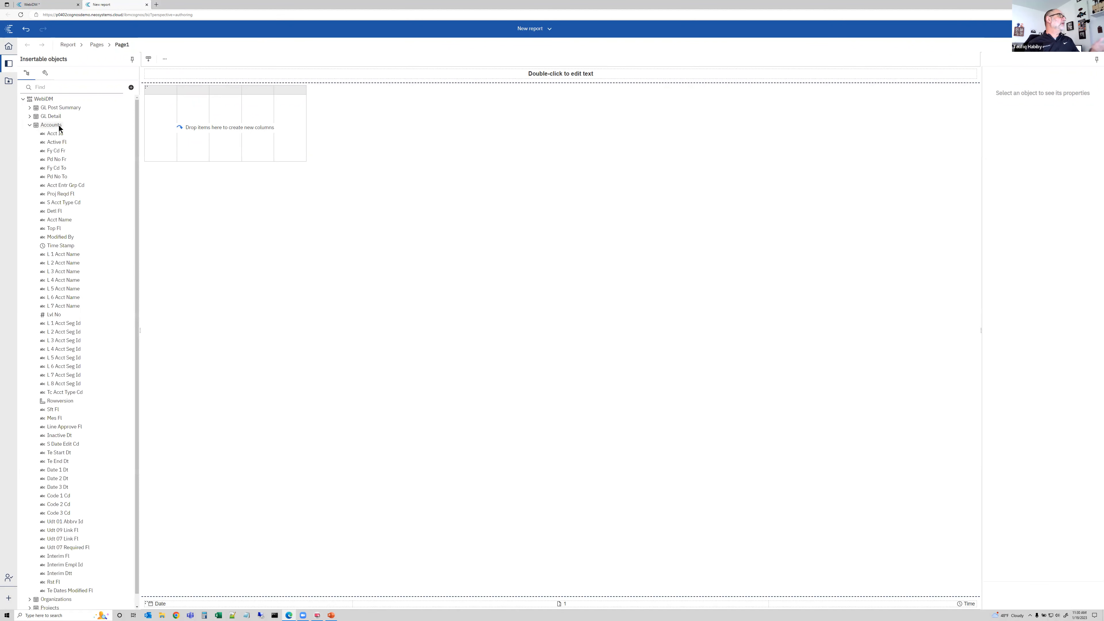
click(30, 125)
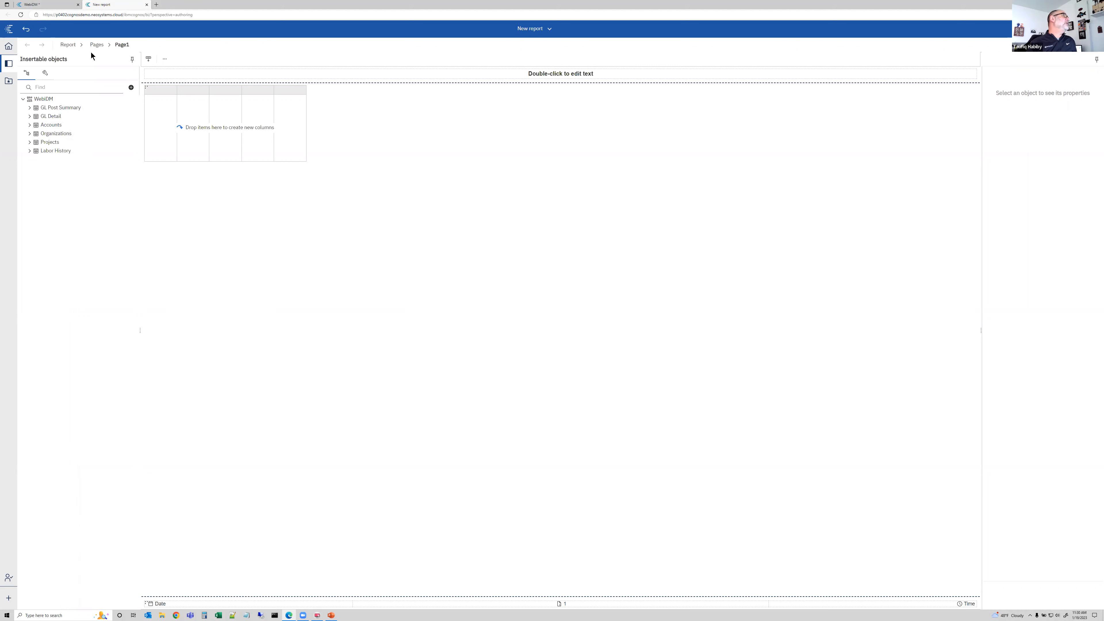
click(146, 5)
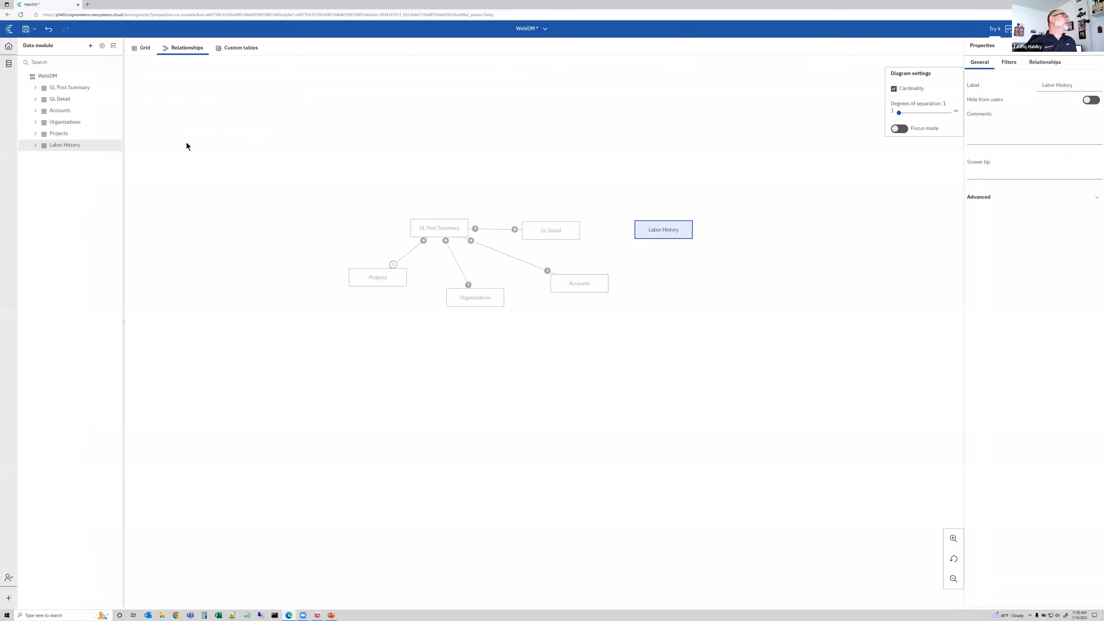
click(237, 48)
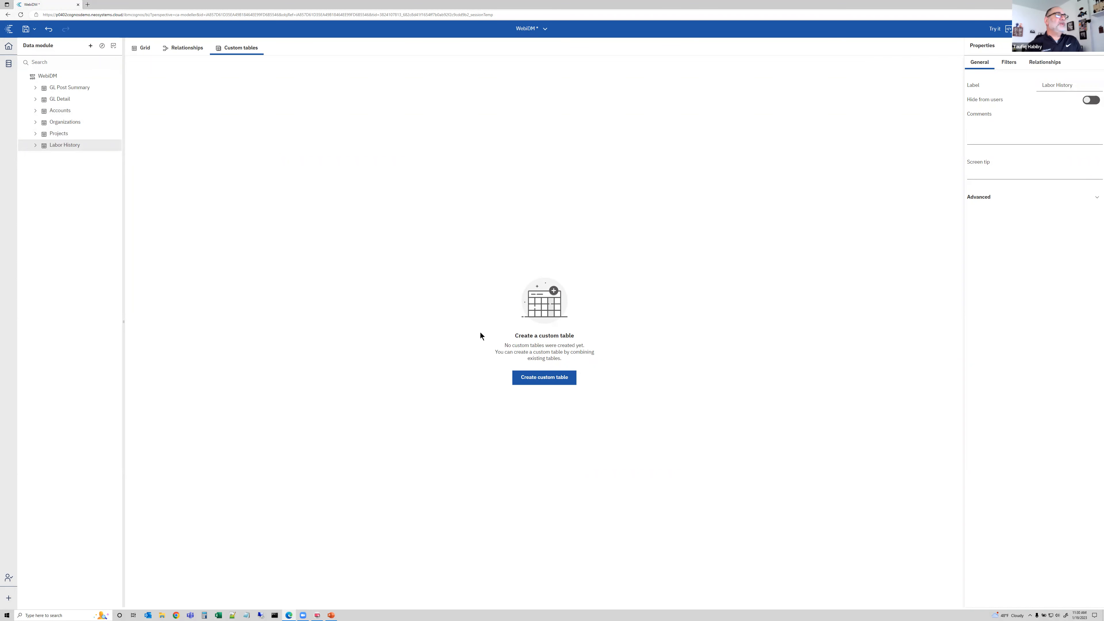
Start a new custom table as a view of tables based on GL Post Summary, GL Detail, Accounts, Organizations and Projects
click(539, 377)
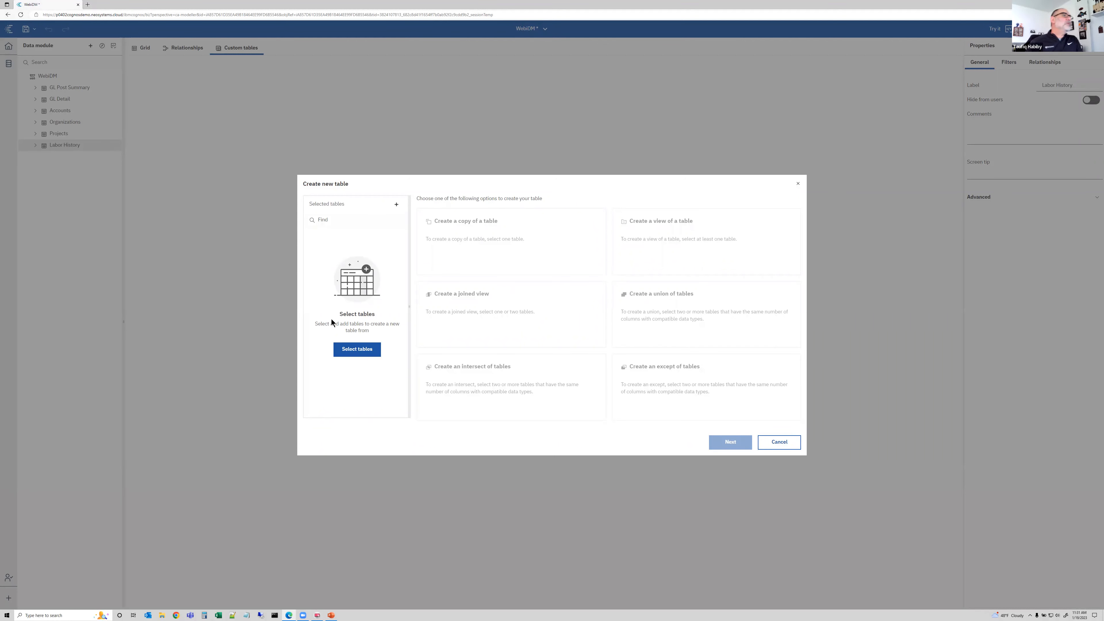
click(397, 204)
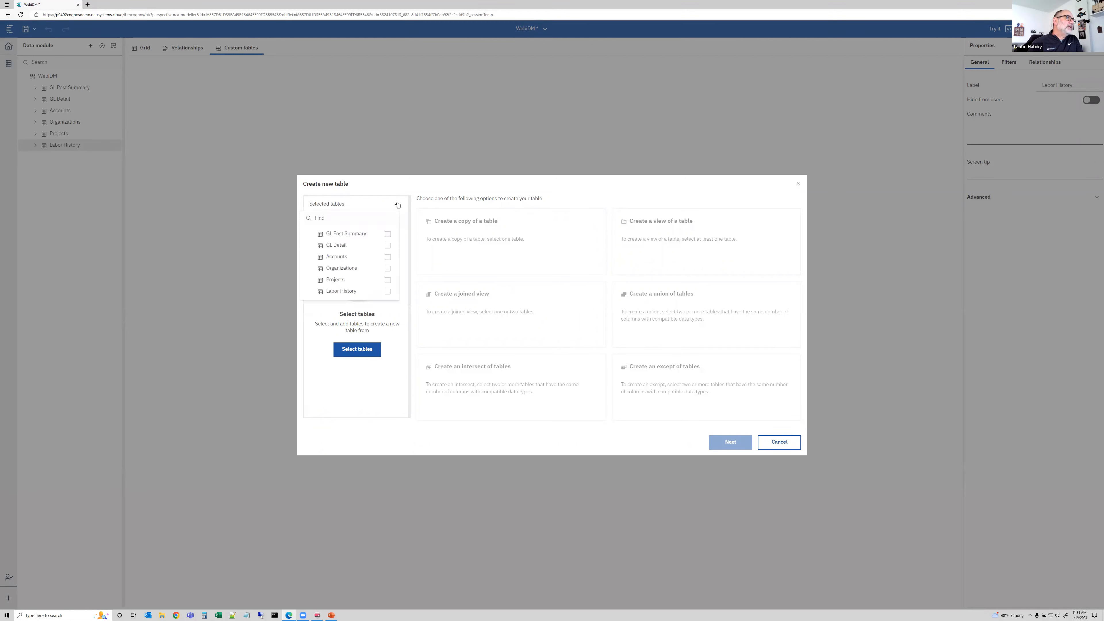
click(388, 234)
click(387, 246)
click(388, 257)
click(388, 270)
click(388, 281)
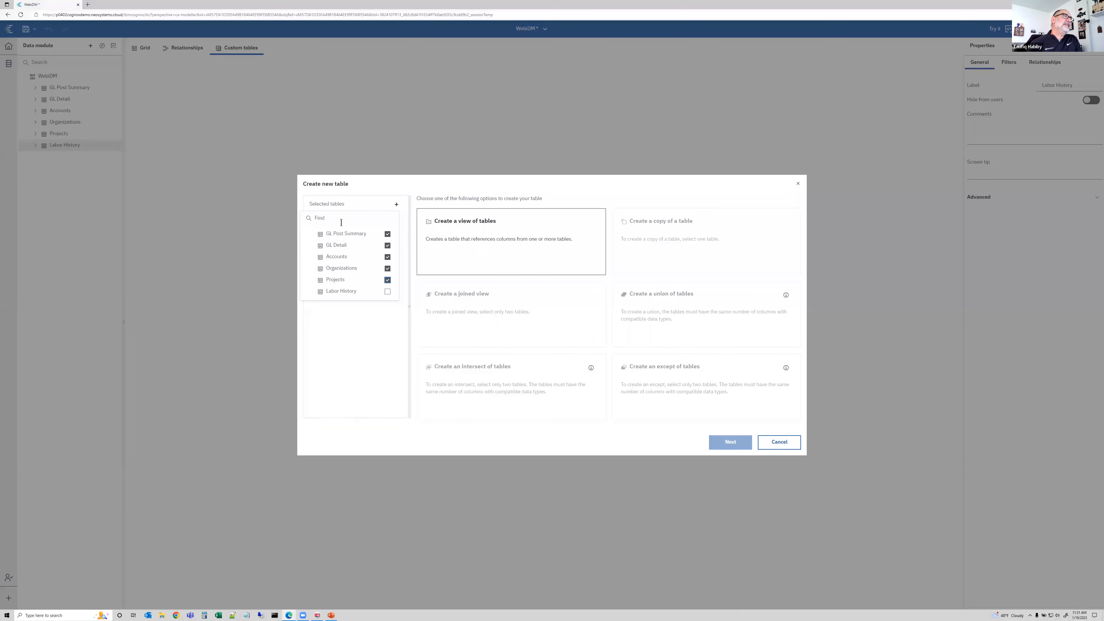
click(476, 238)
click(731, 442)
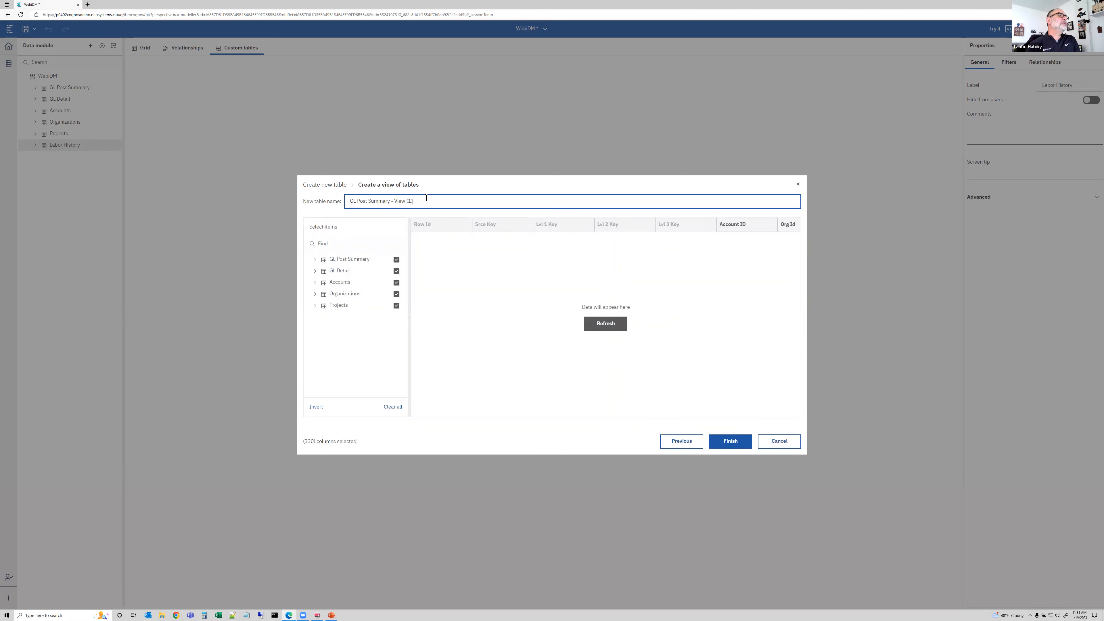
Name the new table GL Data and deselect all columns of the five source tables
drag(424, 201, 266, 202)
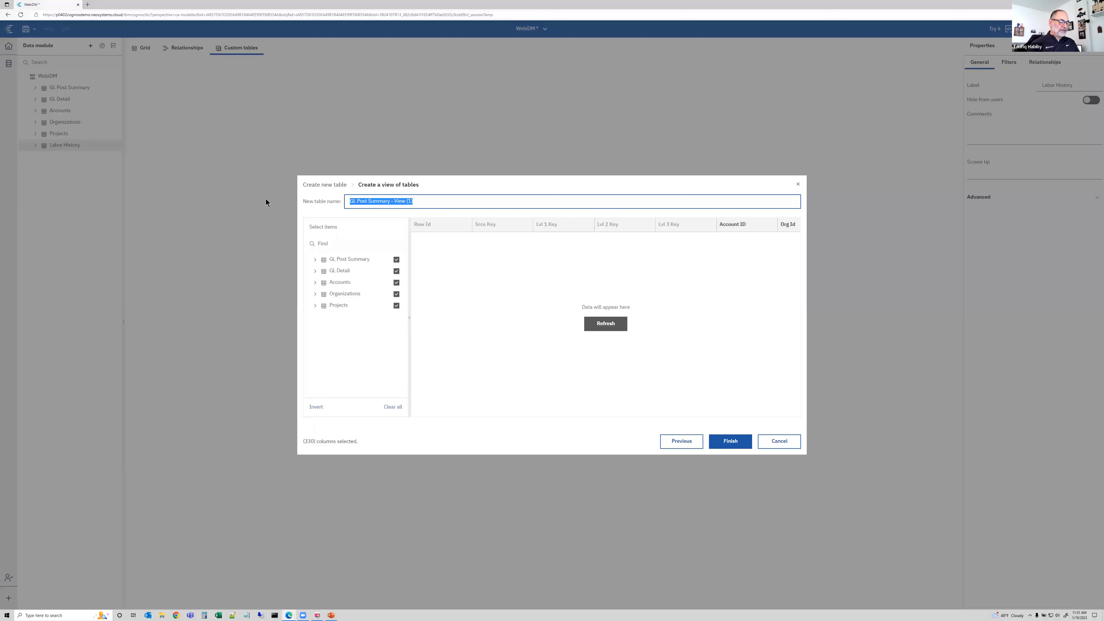
text(GL Data)
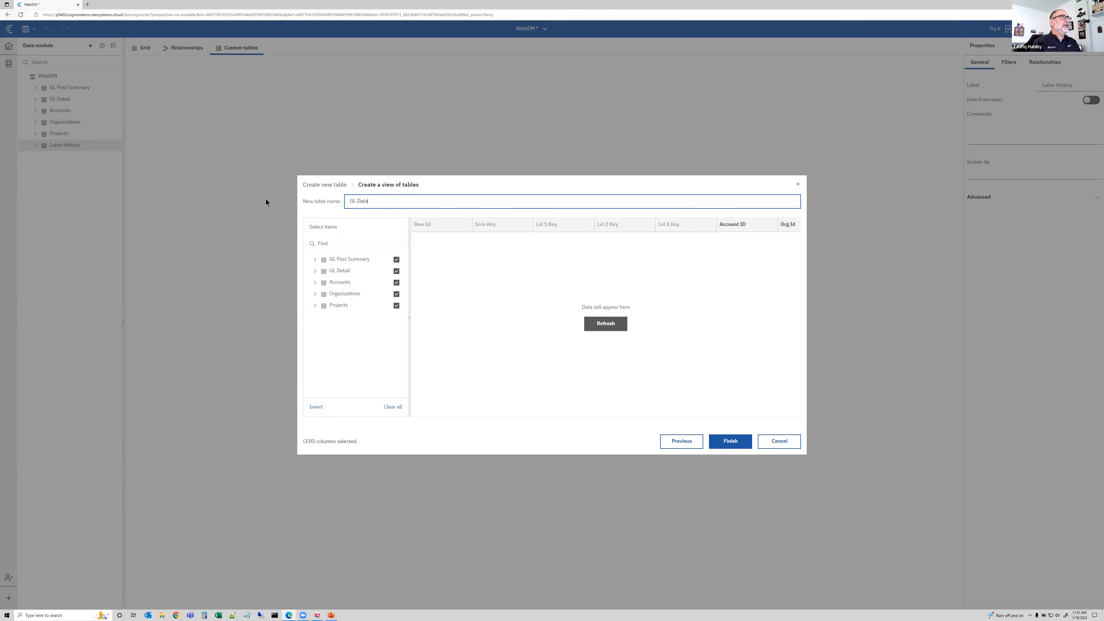
click(396, 259)
click(396, 272)
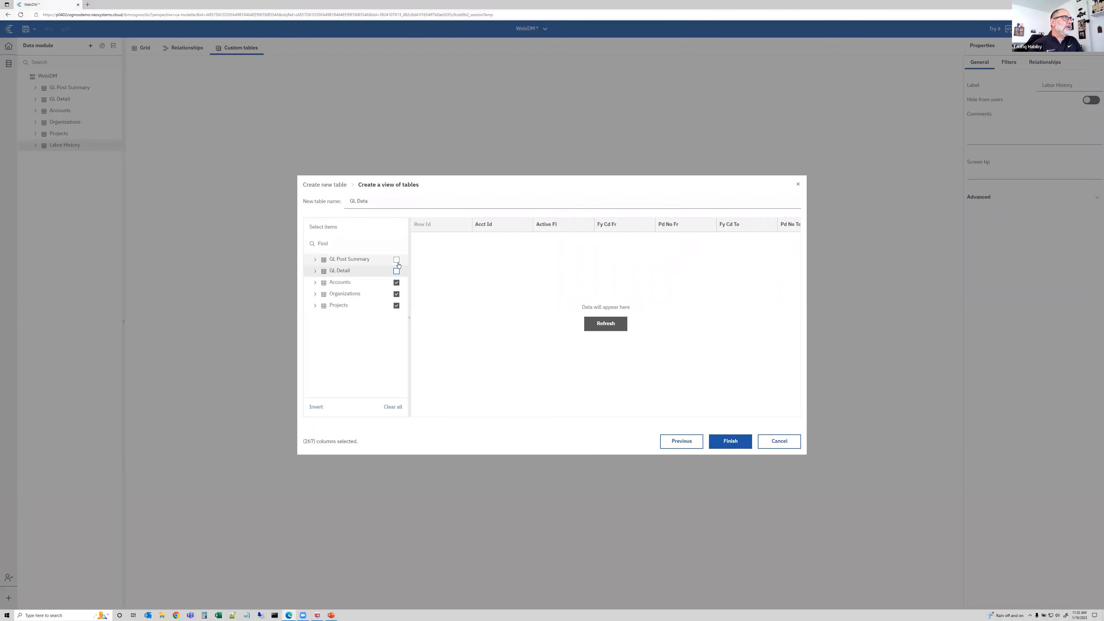
click(396, 283)
click(396, 306)
click(396, 294)
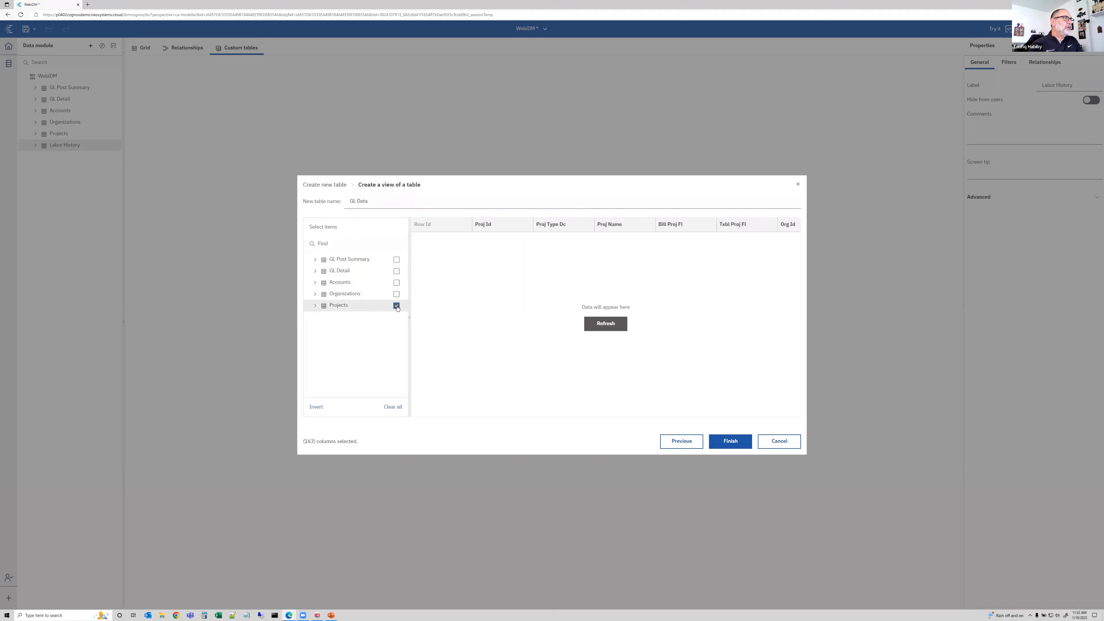
From GL Post Summary, select the Account ID, Org Id, Project ID, Fy Cd and Pd No columns
click(315, 260)
scroll(353, 321, down, 1)
scroll(353, 320, up, 1)
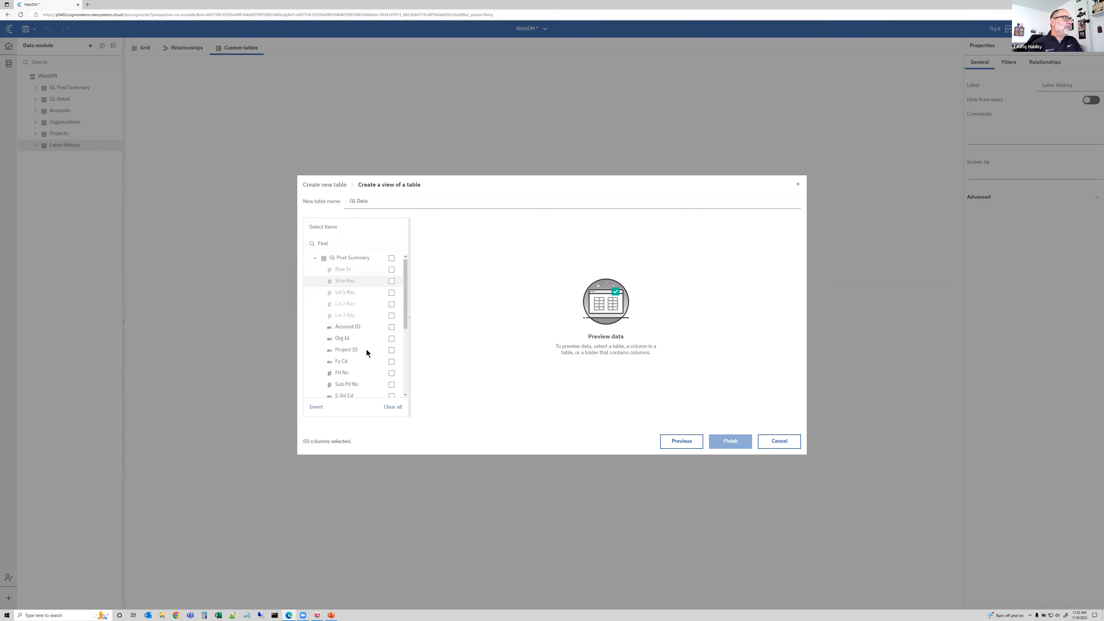
click(392, 328)
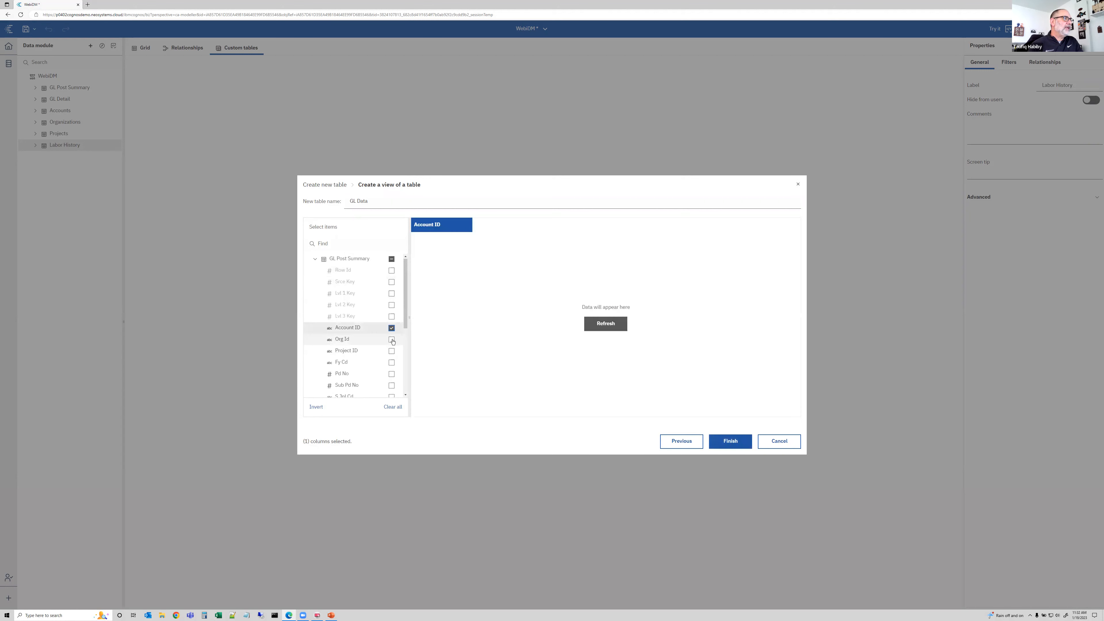
click(392, 340)
click(392, 352)
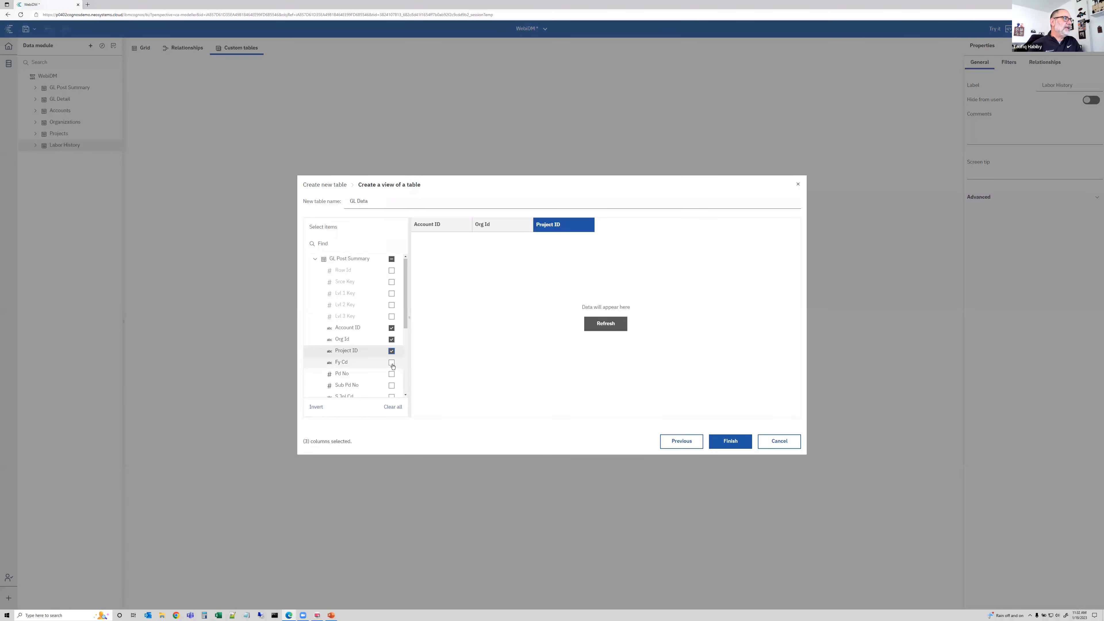
click(391, 363)
click(391, 374)
From GL Detail, select the Id, S Id Type, Name, Amt and Hrs columns
scroll(393, 376, down, 3)
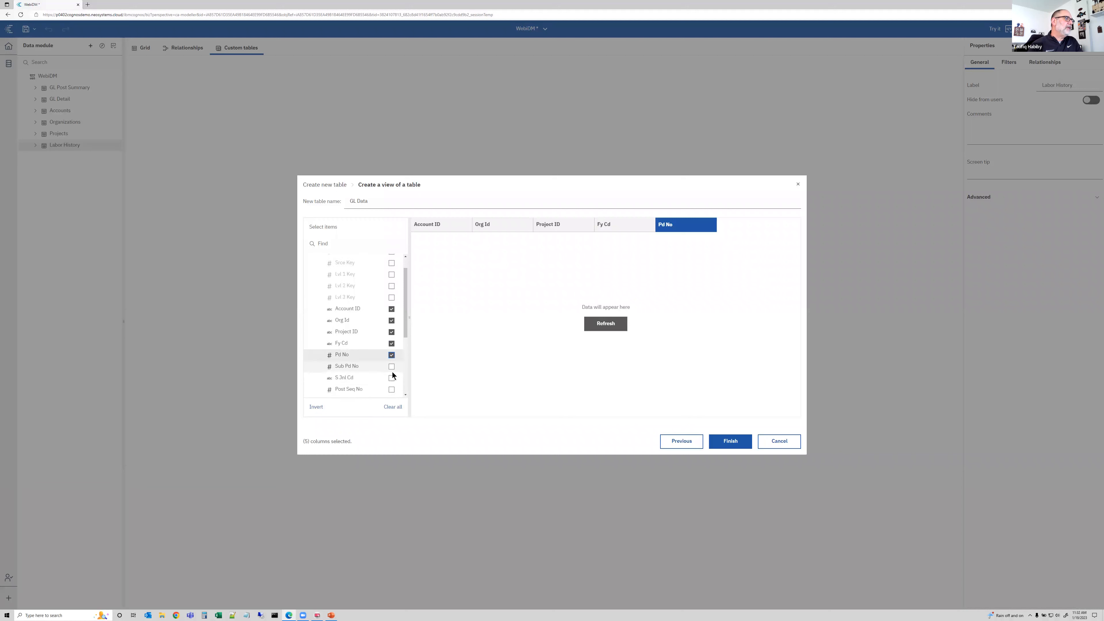
scroll(393, 376, down, 5)
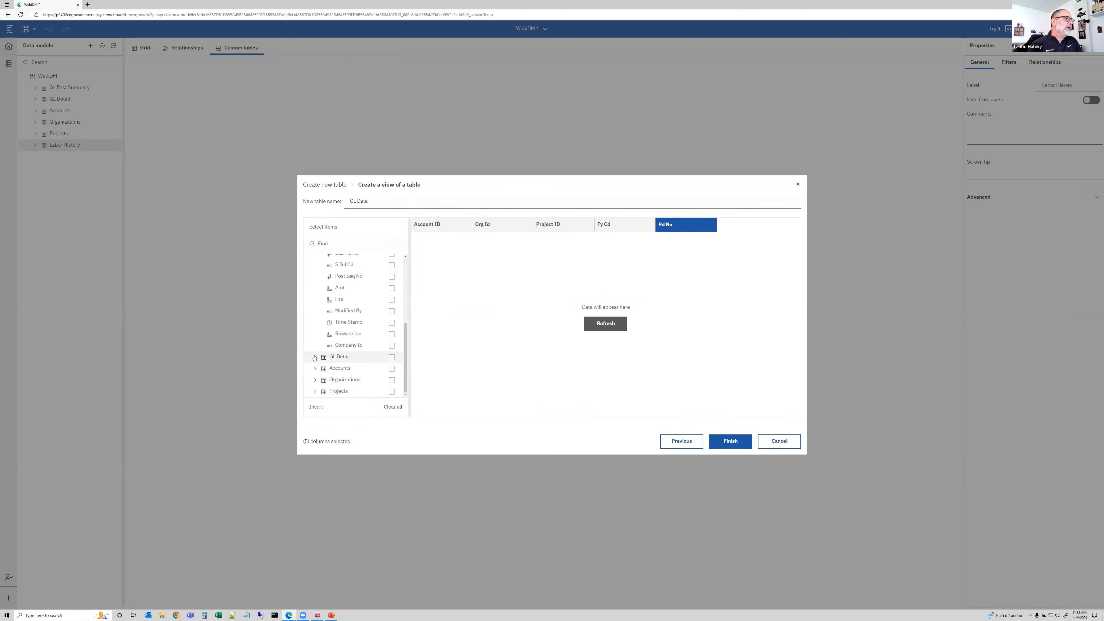
click(316, 356)
scroll(363, 347, down, 5)
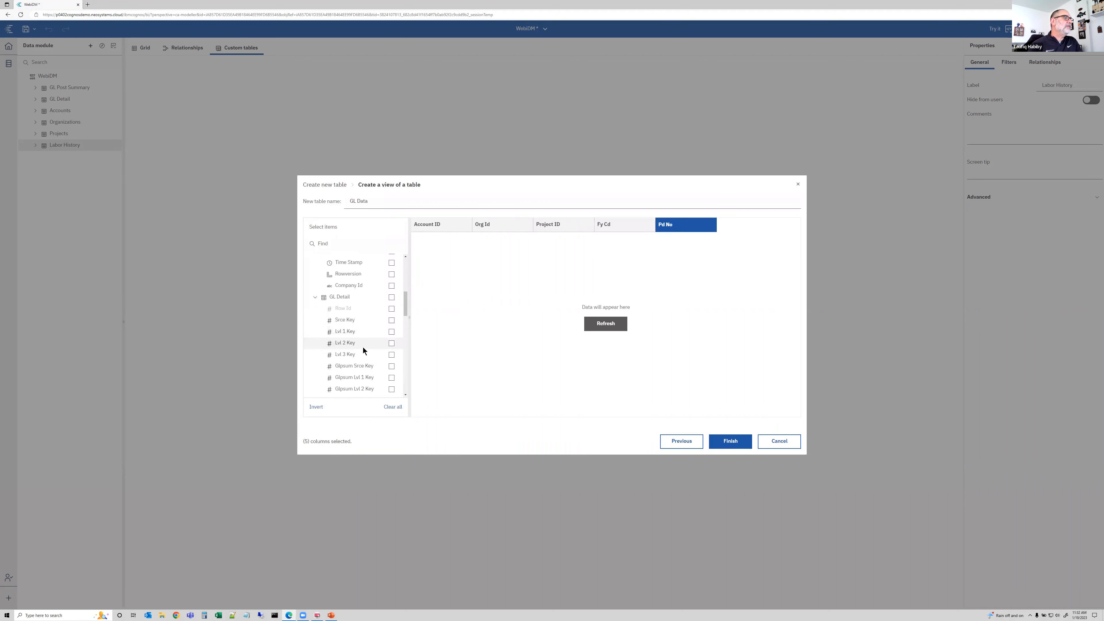
scroll(363, 351, down, 3)
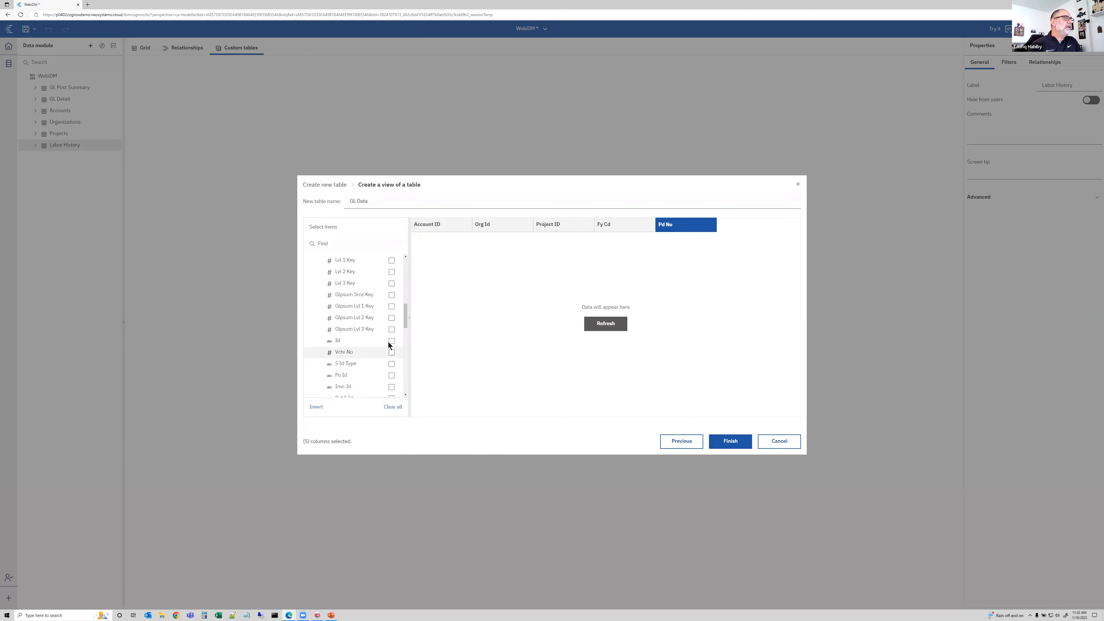
click(392, 341)
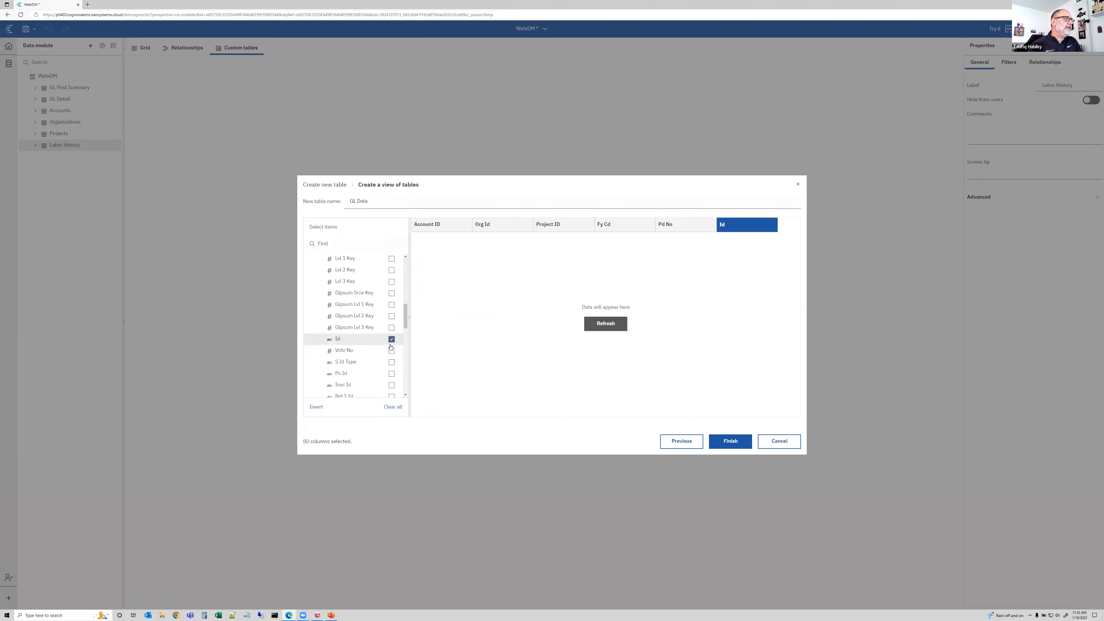
click(392, 363)
scroll(370, 367, down, 5)
scroll(391, 365, down, 7)
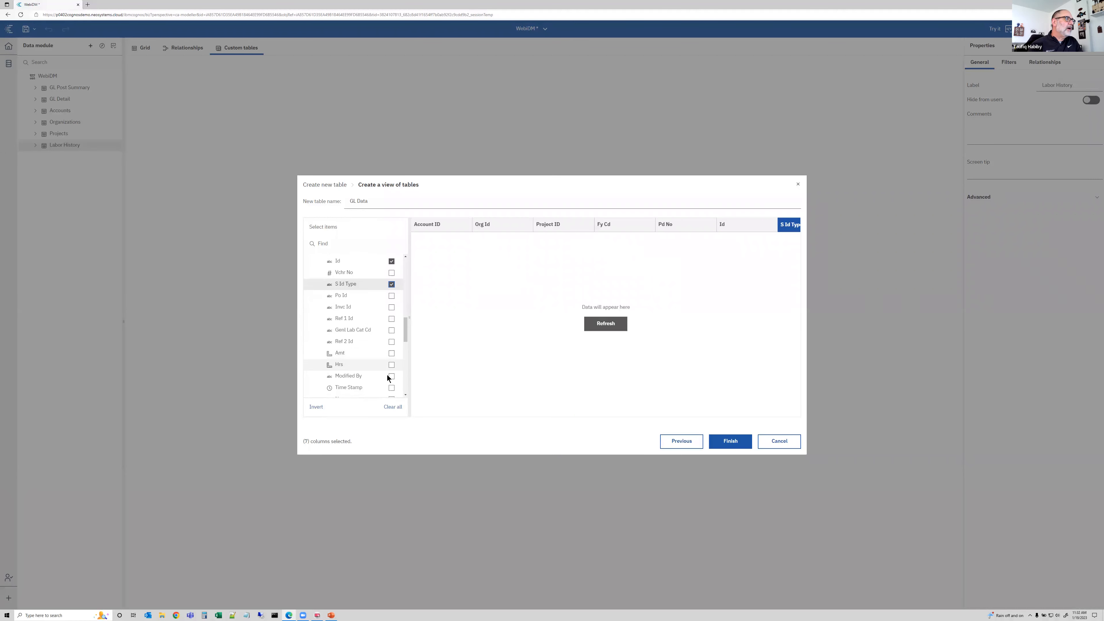
click(392, 331)
scroll(393, 332, up, 4)
scroll(393, 332, down, 5)
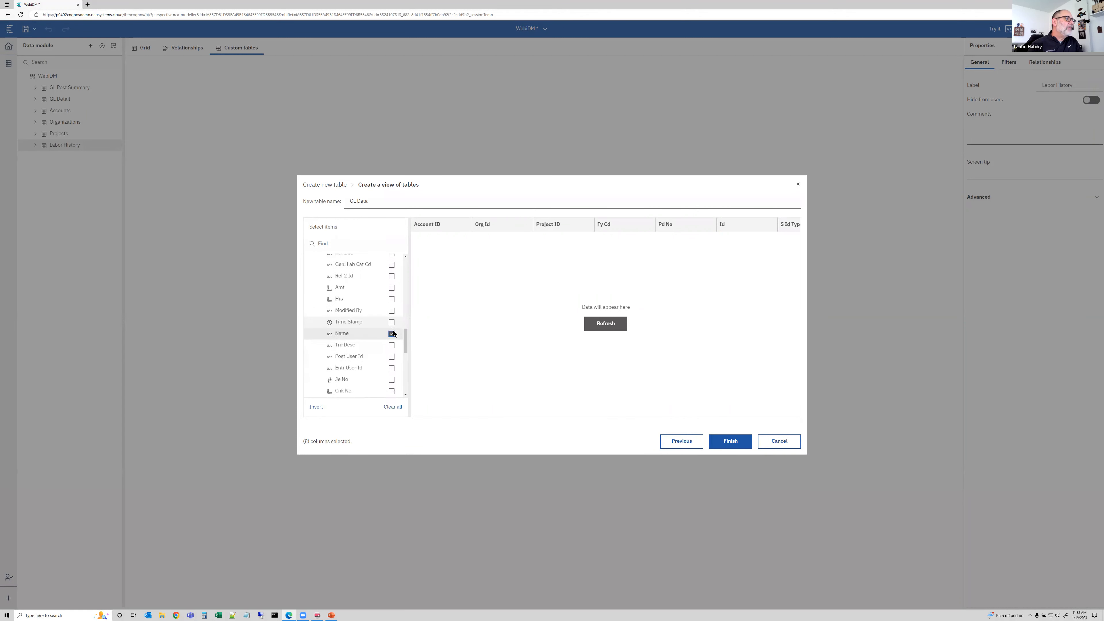
click(391, 361)
scroll(384, 355, up, 3)
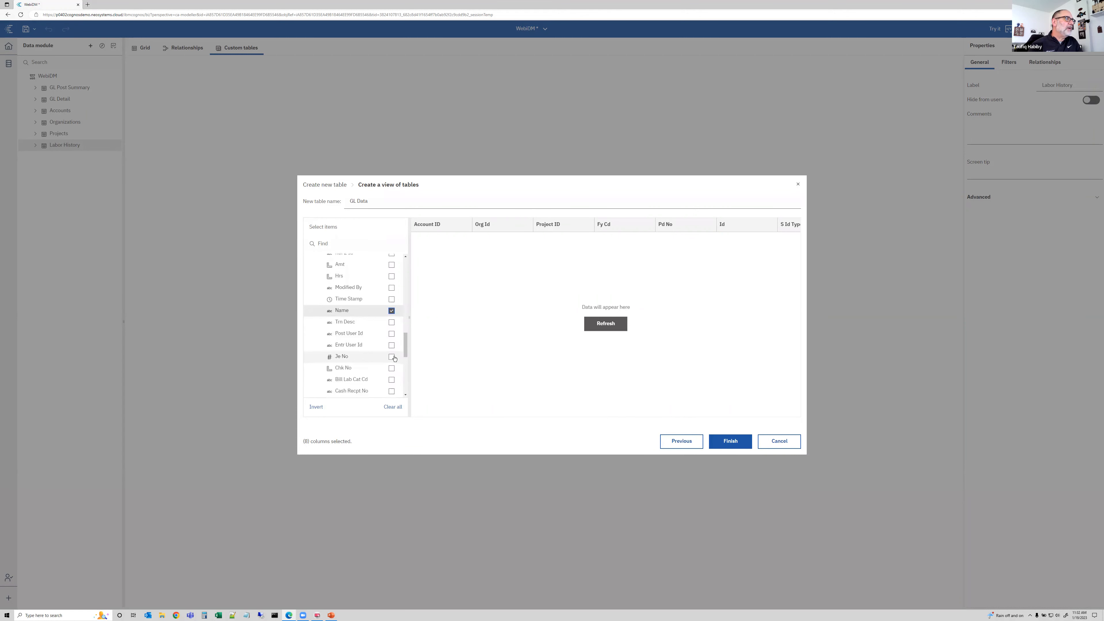
scroll(376, 341, up, 3)
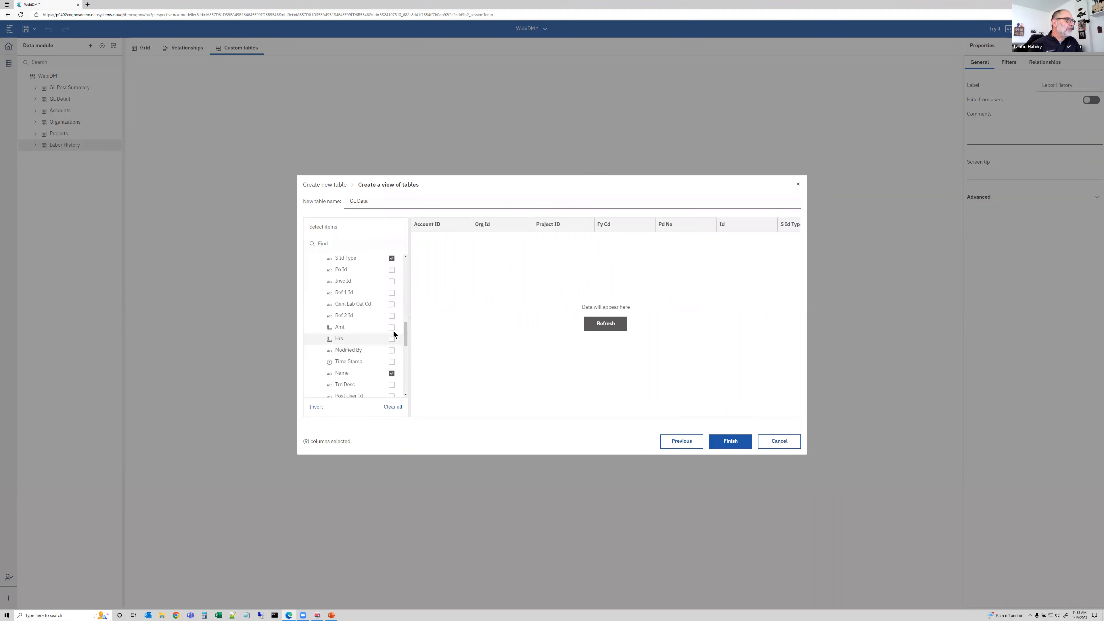
click(393, 329)
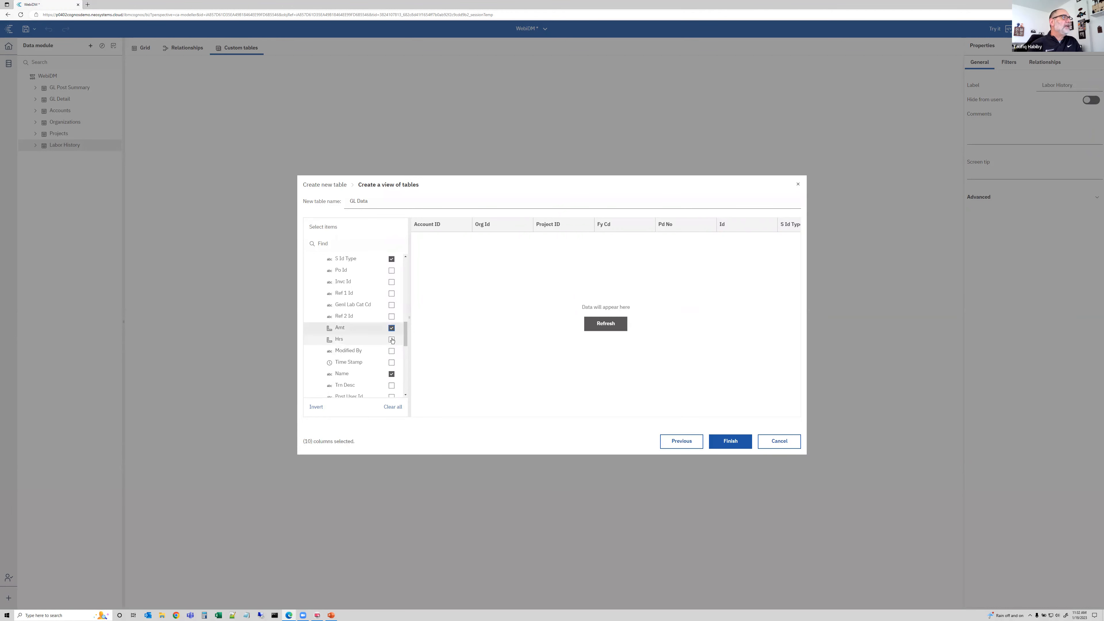
click(392, 340)
From Accounts, select the Acct Name column
scroll(360, 366, down, 10)
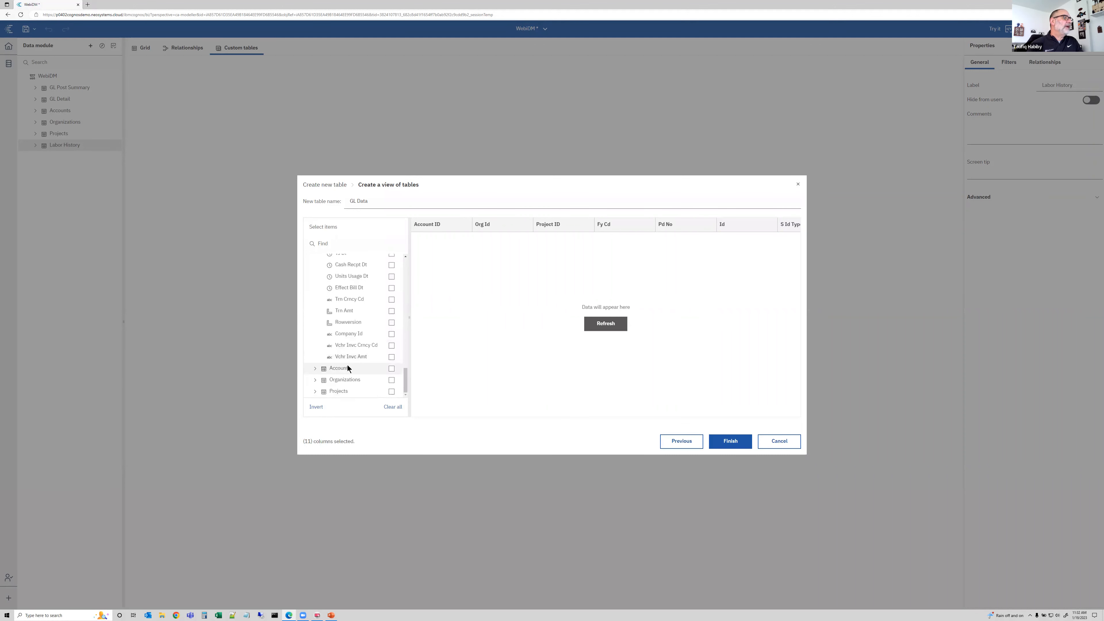
click(314, 369)
scroll(370, 343, down, 2)
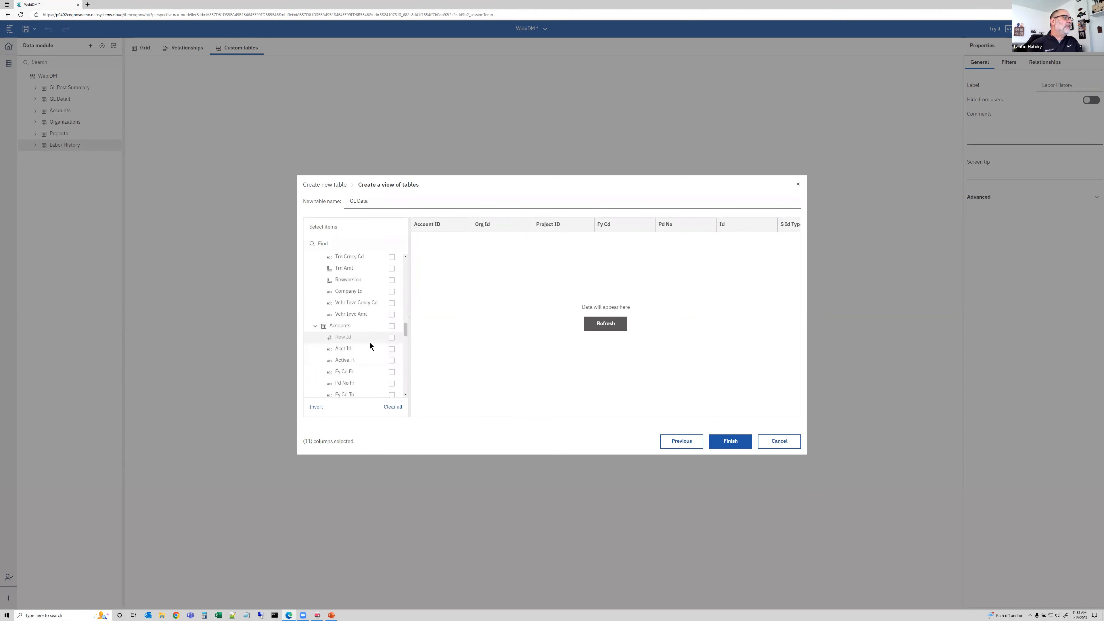
scroll(372, 337, down, 1)
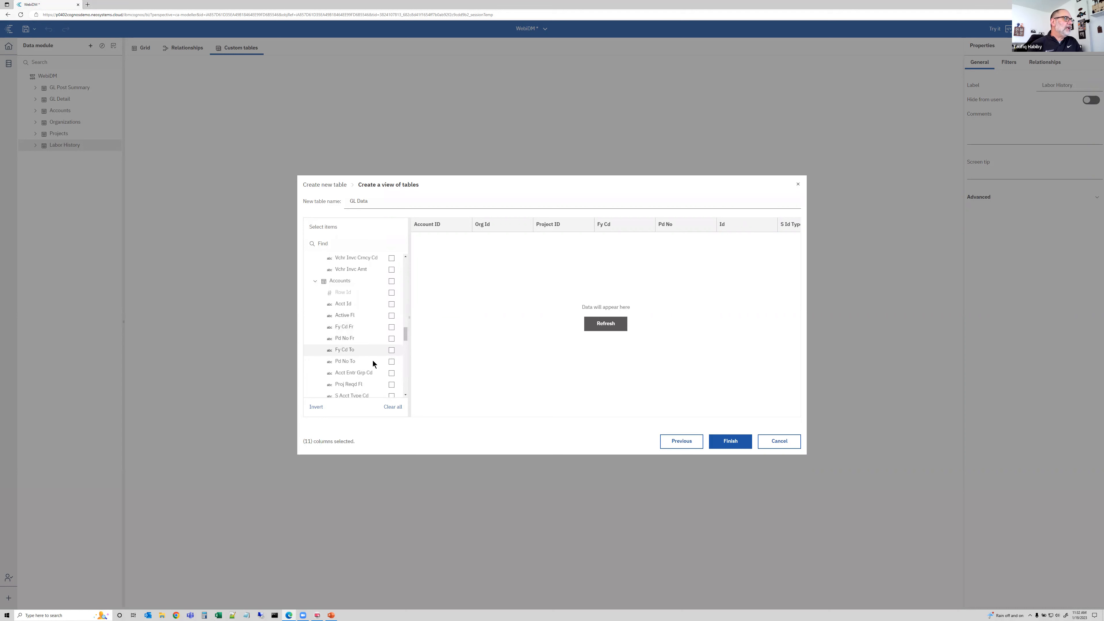
scroll(373, 360, down, 2)
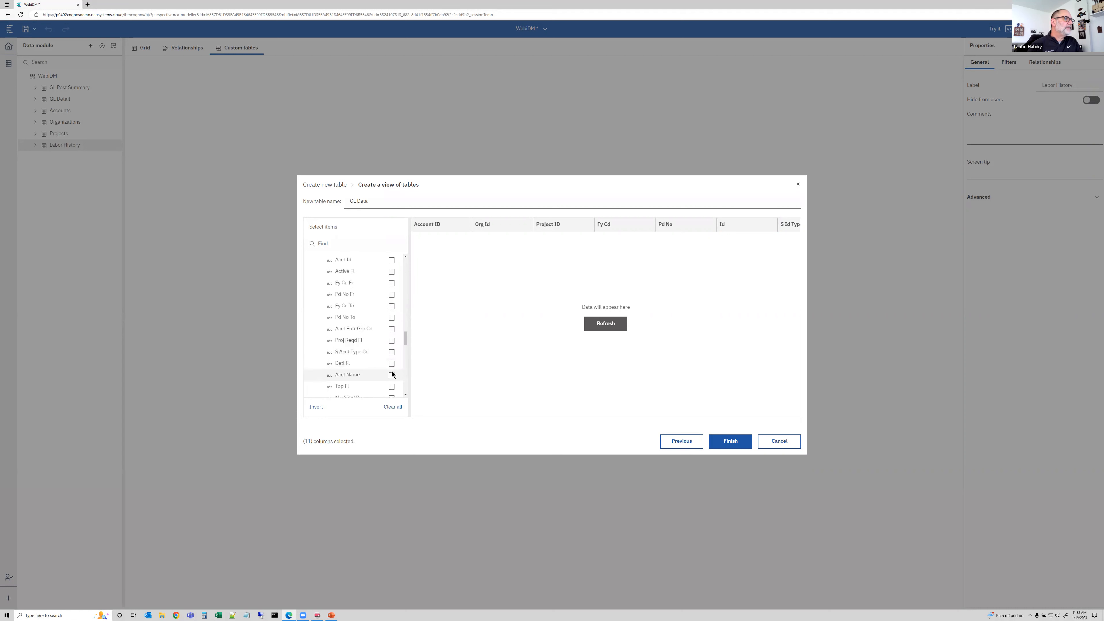
click(392, 376)
scroll(361, 368, down, 8)
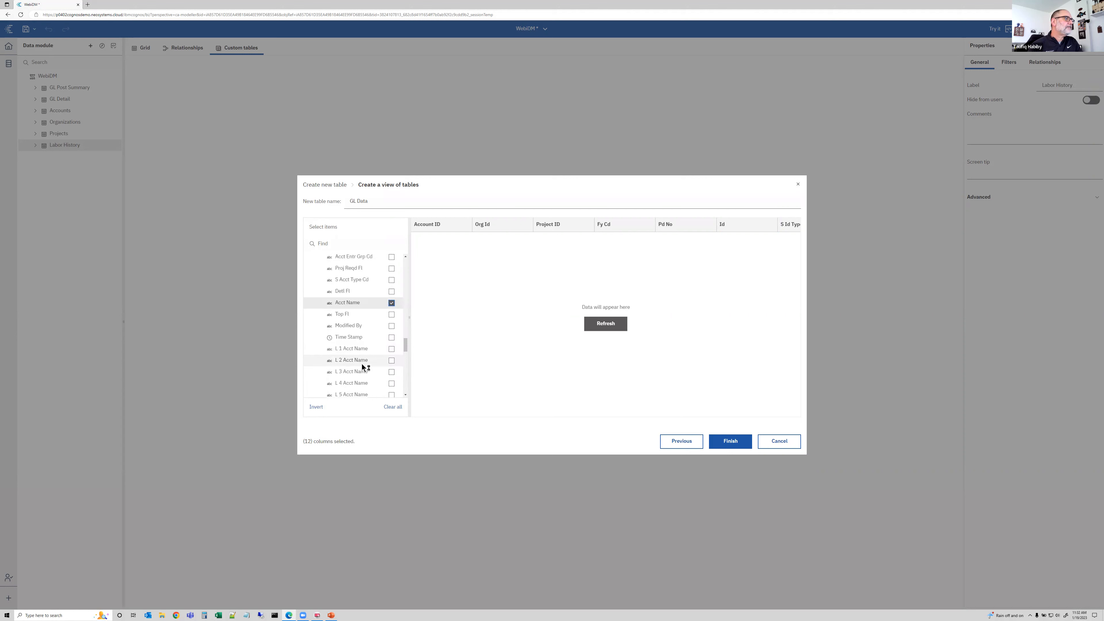
scroll(364, 368, down, 10)
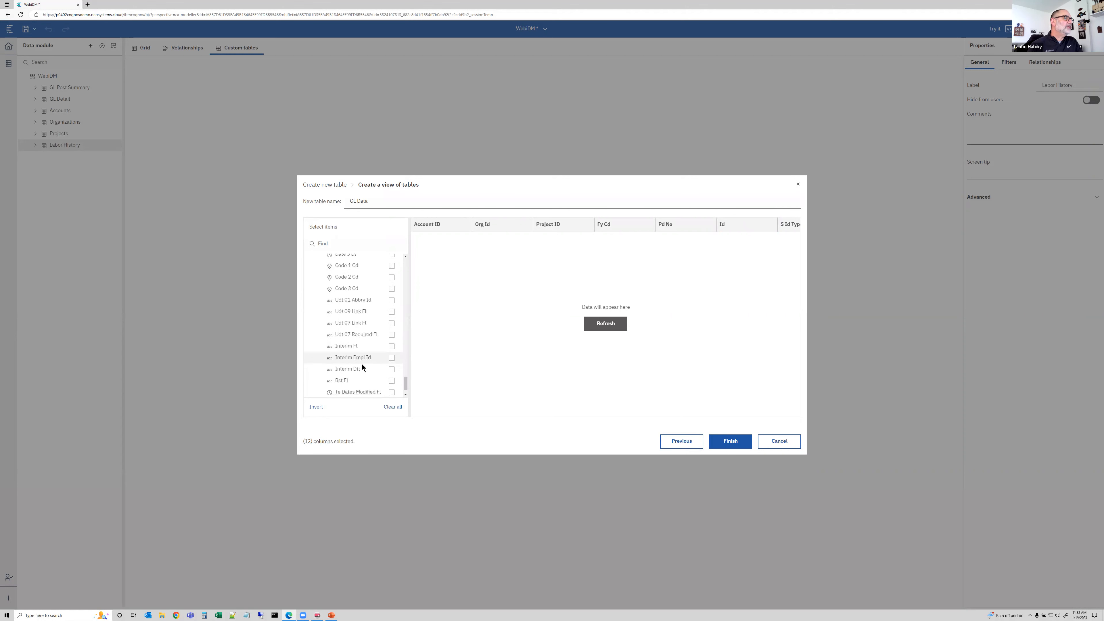
From Organizations, select the Org Name column
click(316, 381)
scroll(381, 347, down, 5)
click(355, 353)
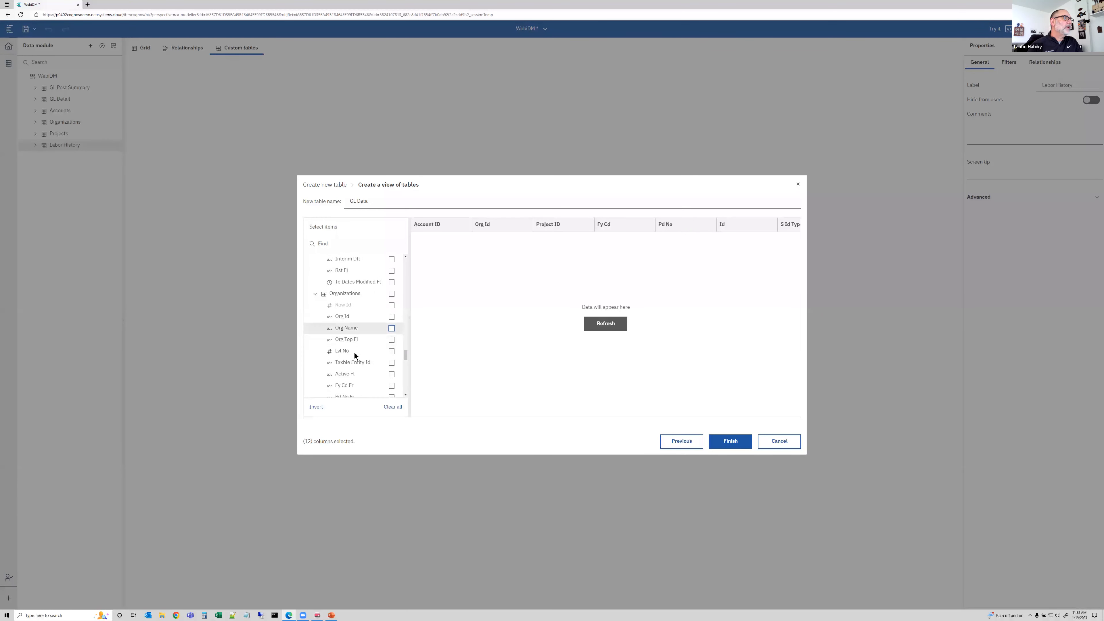
scroll(355, 352, down, 5)
scroll(355, 353, down, 10)
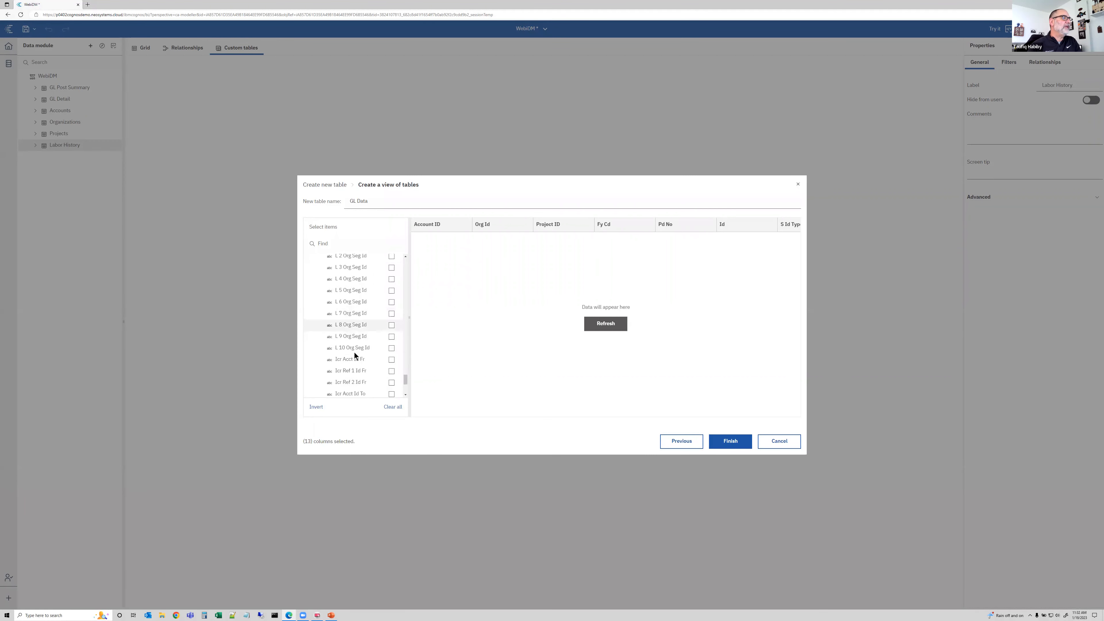
From Projects, select the Proj Type Dc, Proj Name and S Proj Rpt Dc columns
click(316, 393)
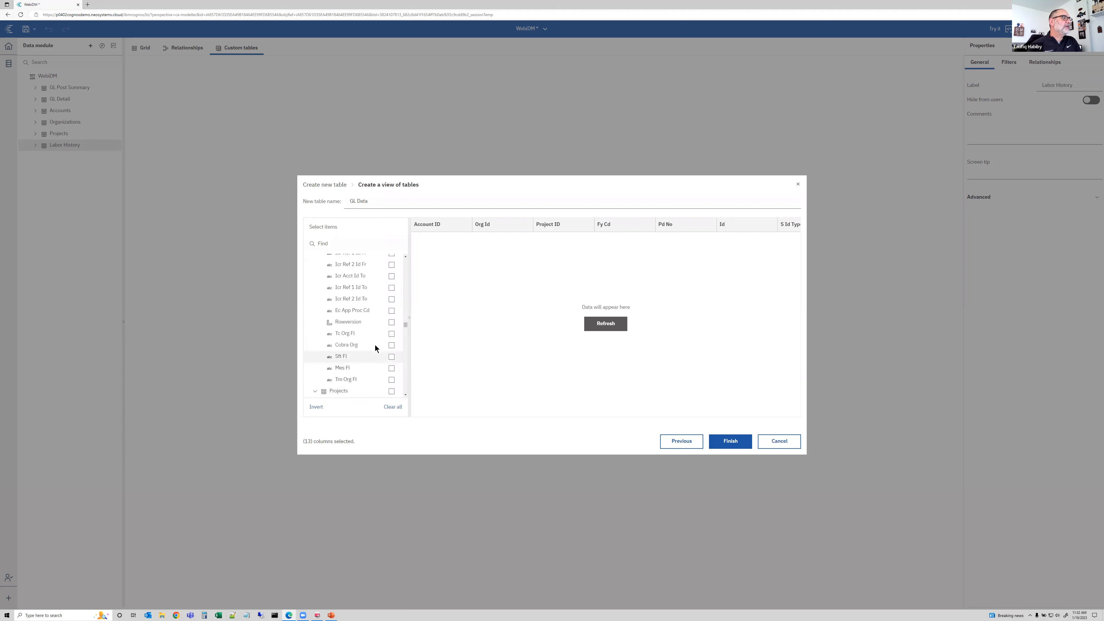
scroll(375, 348, down, 5)
scroll(392, 300, down, 1)
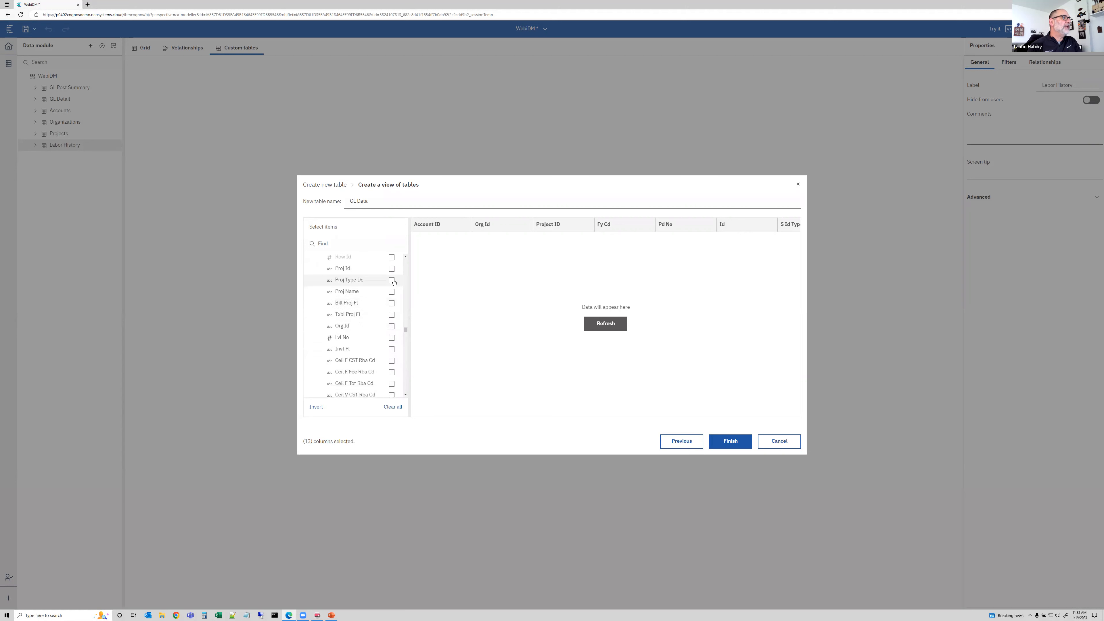
click(391, 286)
click(391, 277)
scroll(377, 349, down, 2)
scroll(377, 354, down, 3)
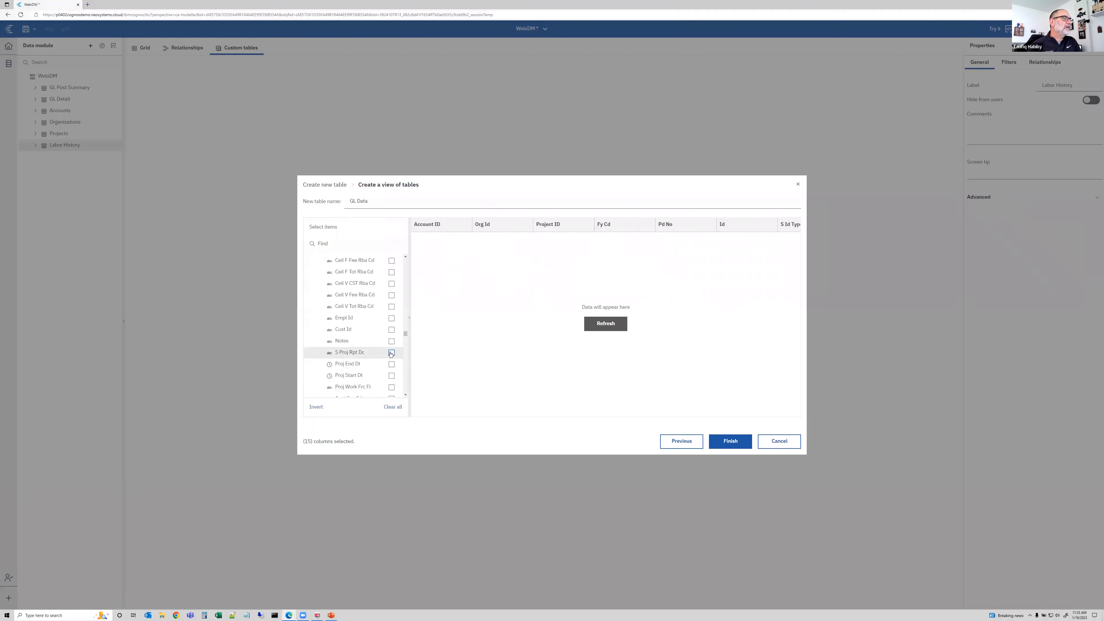
Refresh the data preview, review it, and finish creating the GL Data view
click(617, 324)
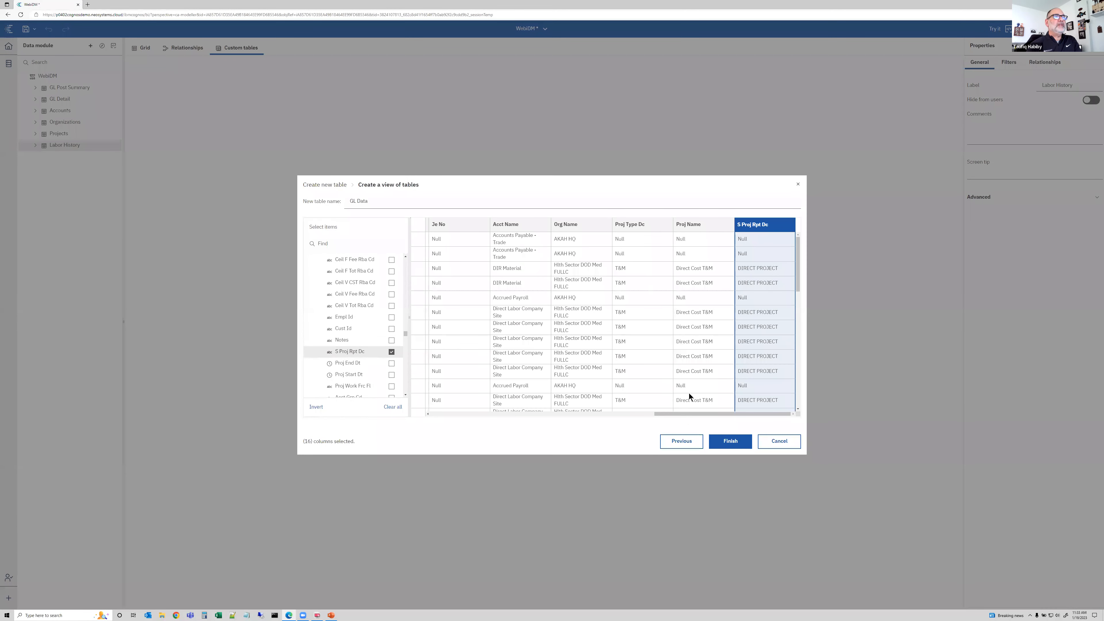
drag(682, 414, 443, 392)
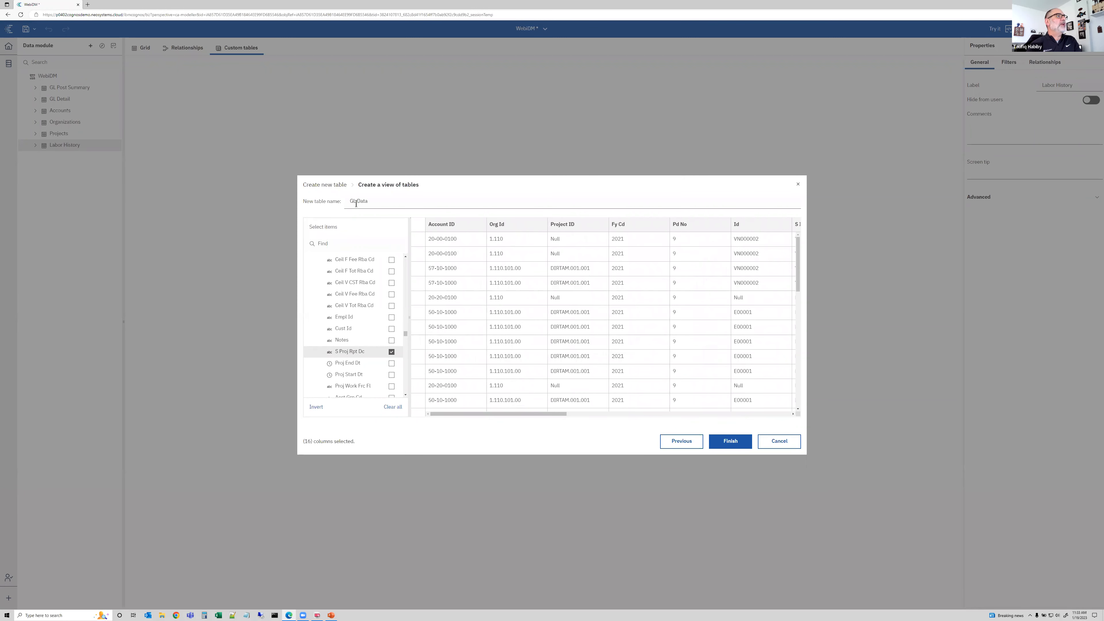
click(731, 441)
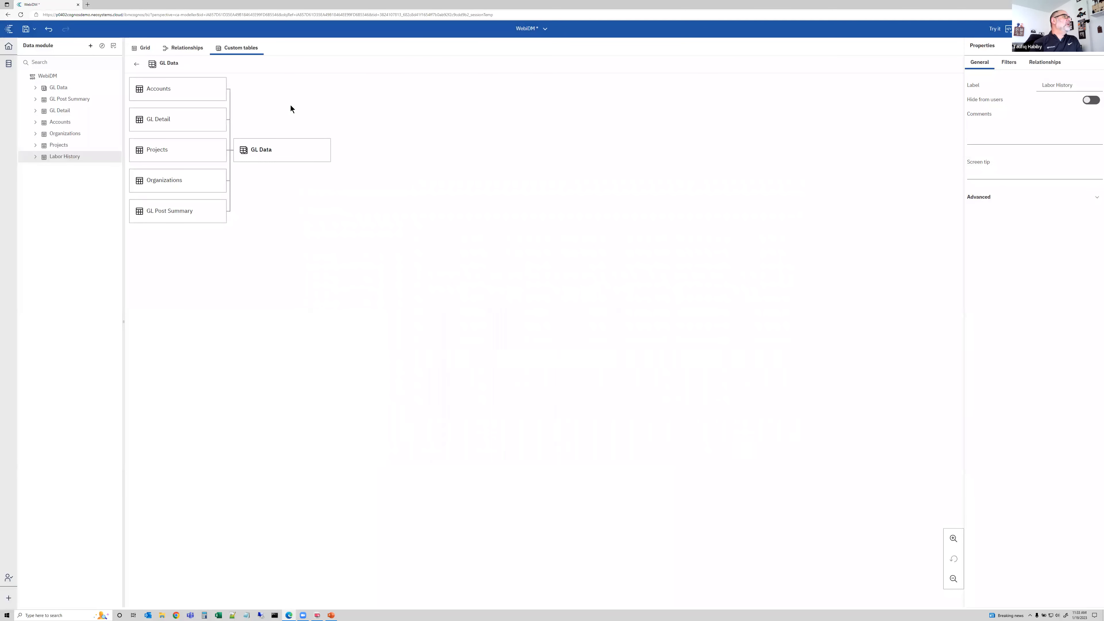
Reorder the GL Data columns so Acct Name, Org Name, Proj Name, S Proj Rpt Dc and Proj Type Dc follow their ID columns
mouse_move(285, 145)
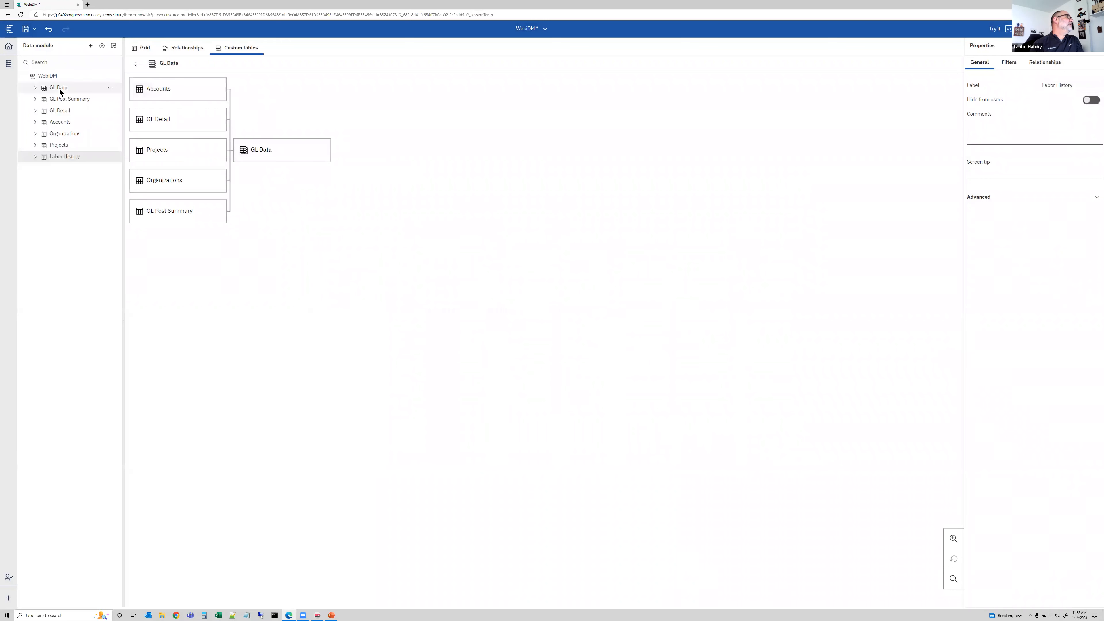
click(35, 87)
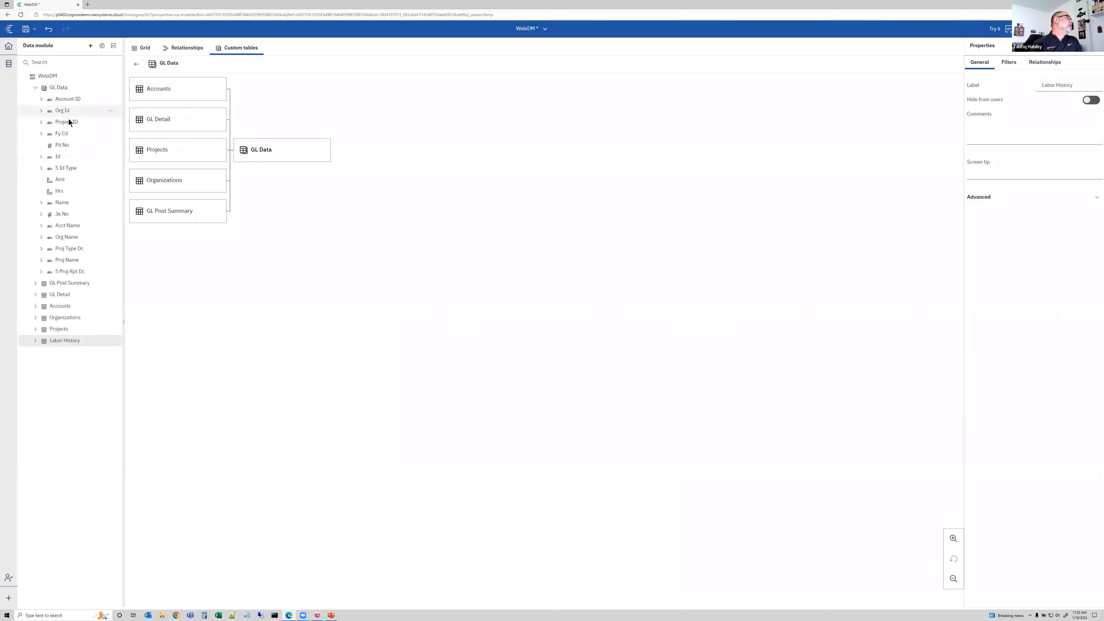
drag(69, 226, 83, 101)
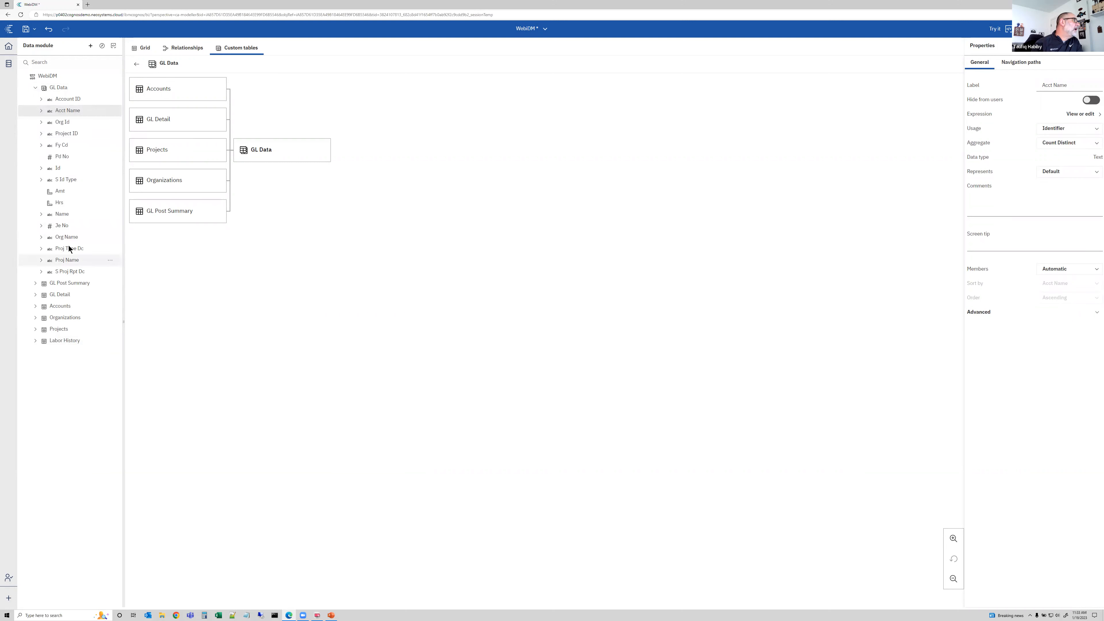
drag(69, 240, 82, 125)
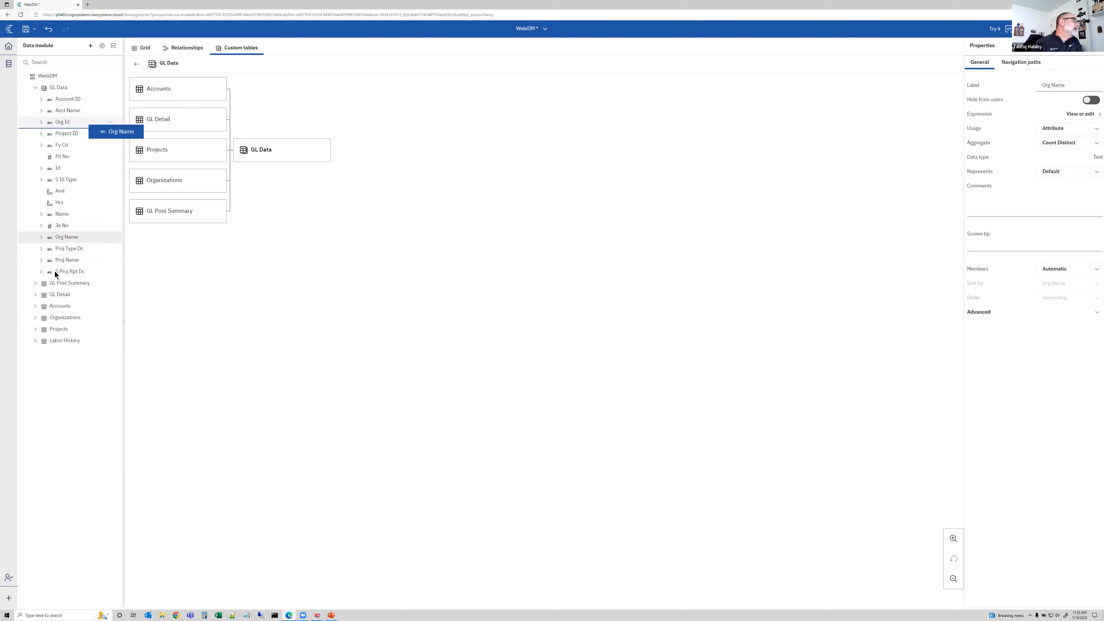
drag(66, 263, 75, 156)
click(71, 272)
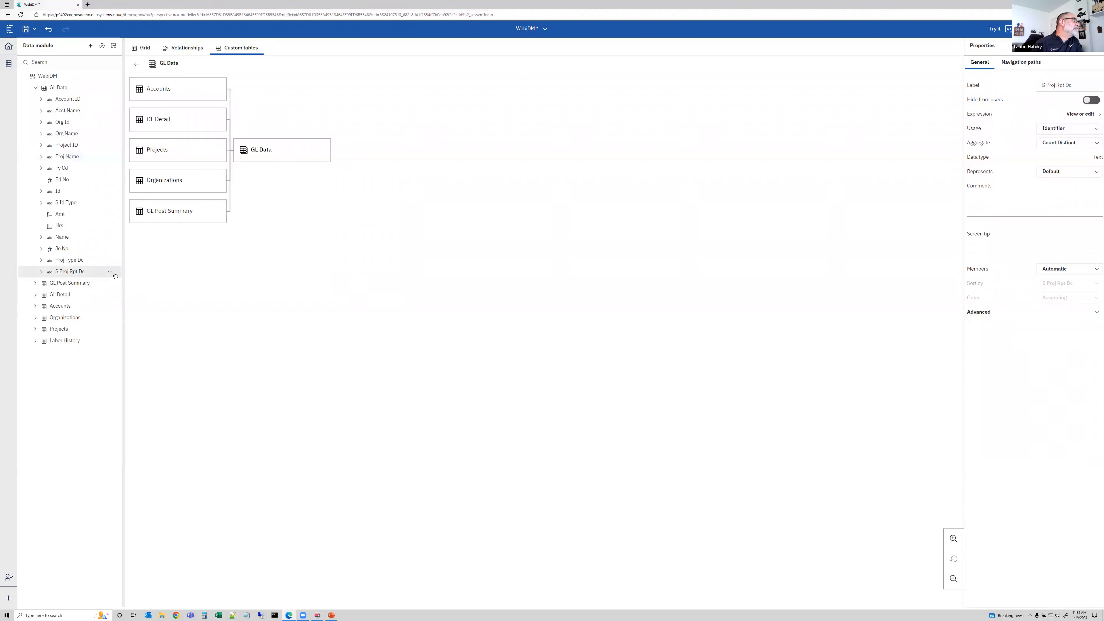
drag(96, 272, 98, 171)
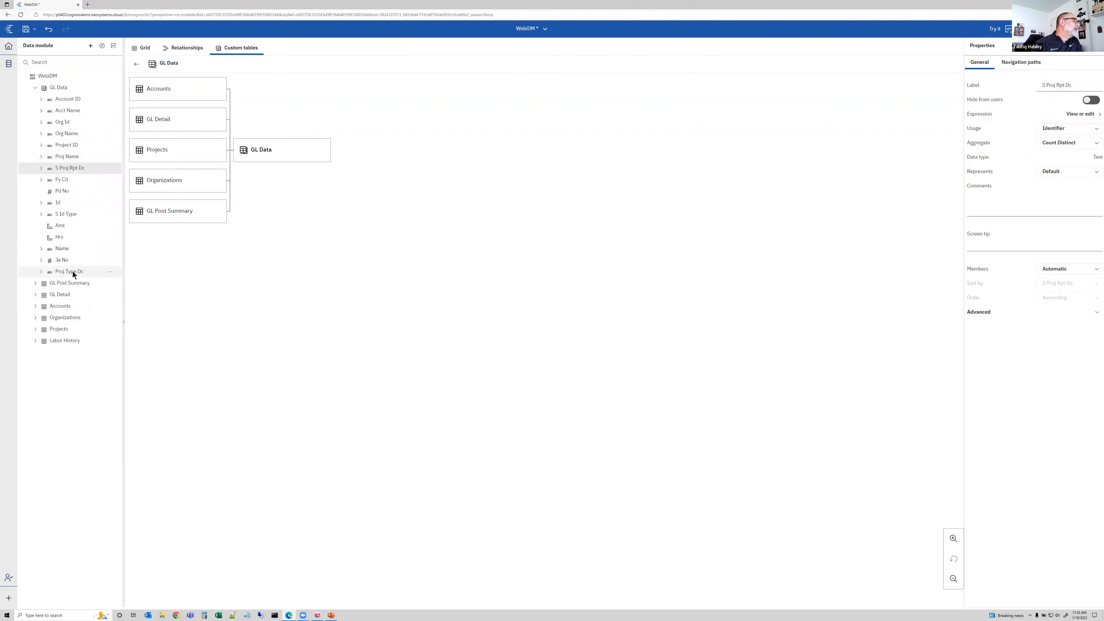
drag(69, 272, 87, 179)
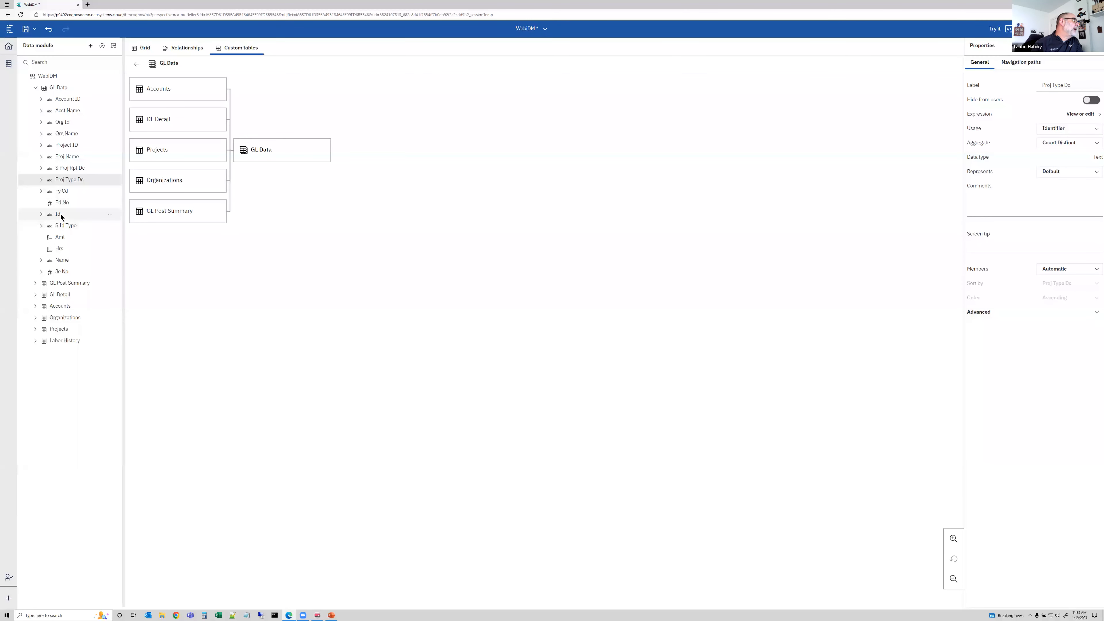
mouse_move(58, 260)
mouse_down()
mouse_move(68, 208)
mouse_move(68, 259)
mouse_up()
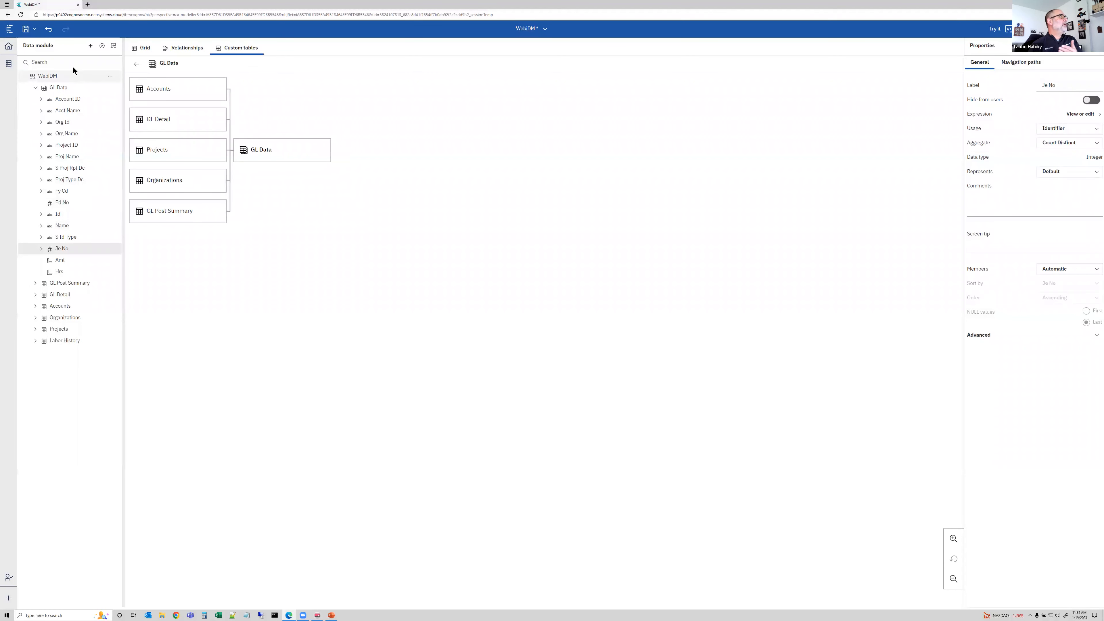
Create a new folder named Hidden Objects at the top of the WebDM data module
double_click(57, 89)
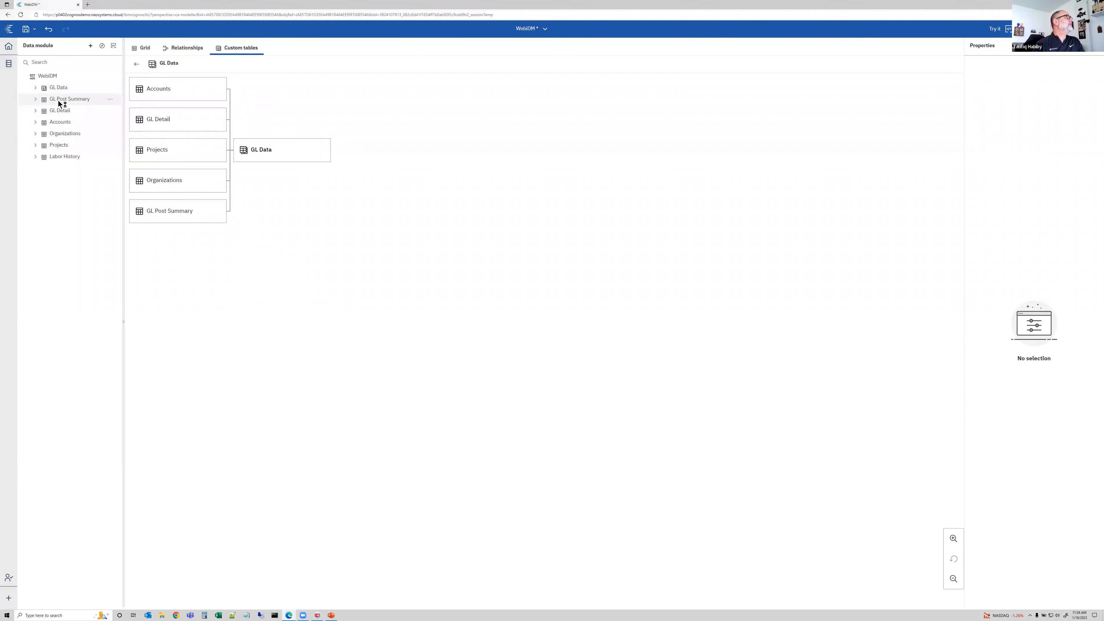
click(111, 77)
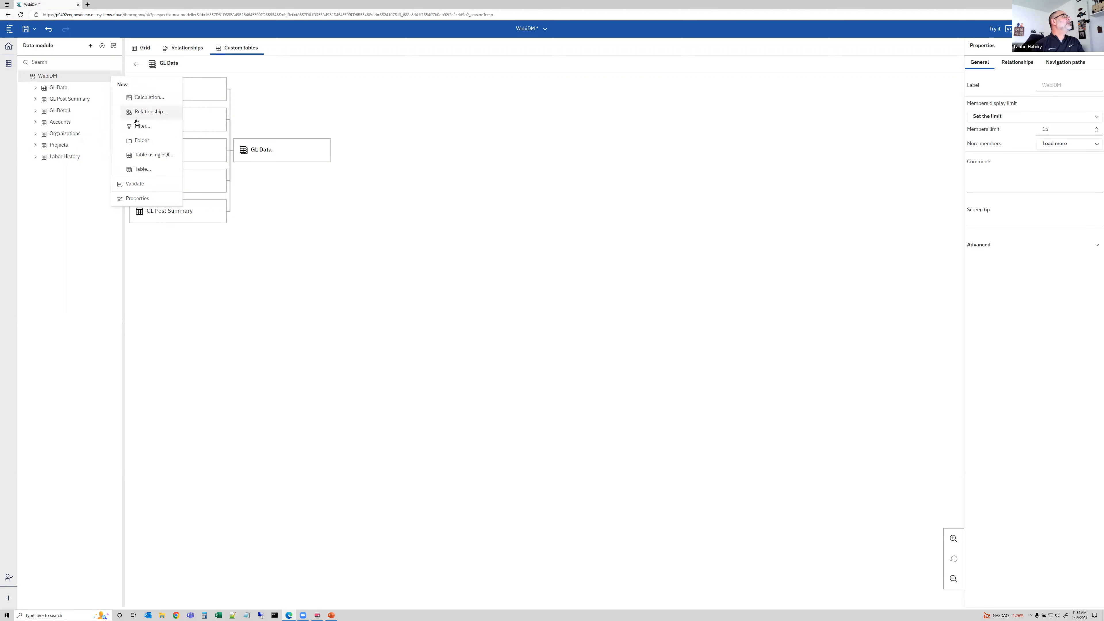
click(136, 140)
text(Hidden)
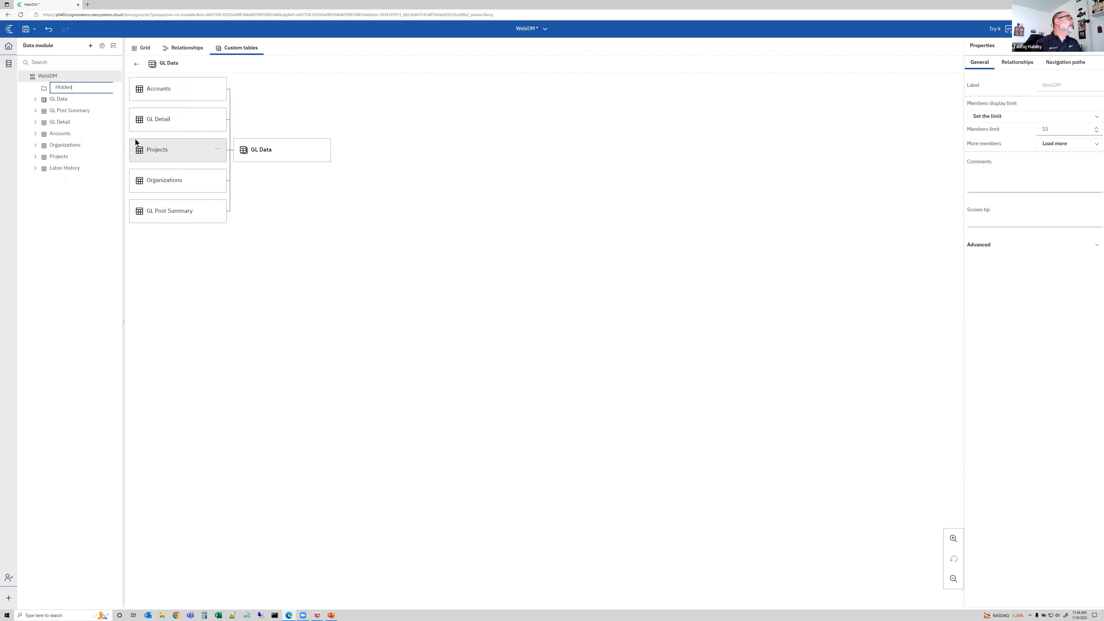
text( Objects)
key(Return)
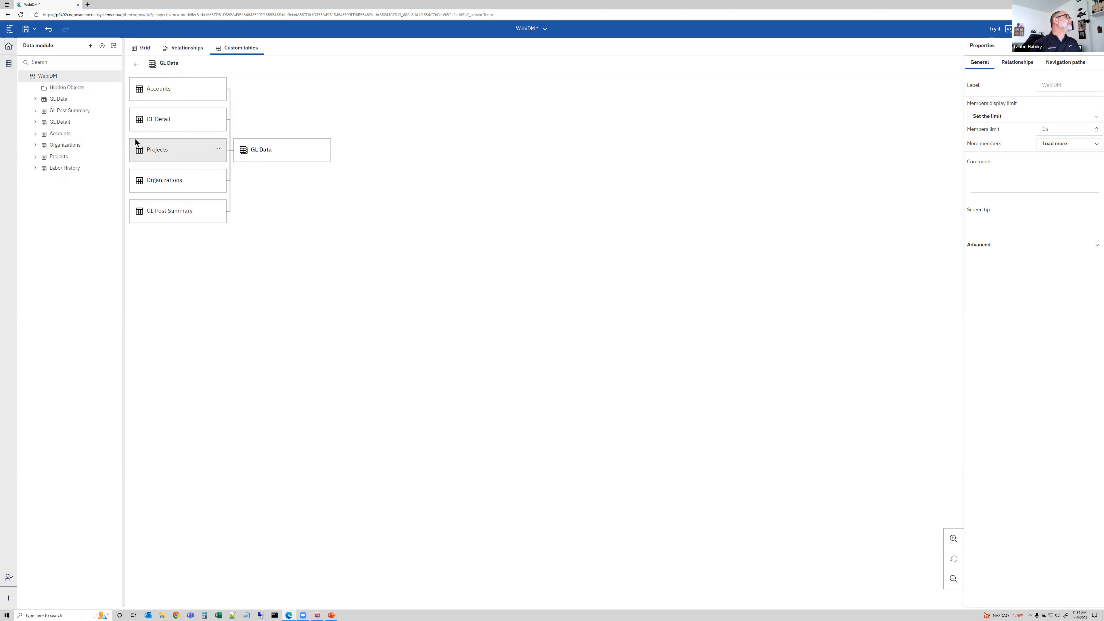
Move the Projects, Organizations, Accounts, GL Detail and GL Post Summary tables into the Hidden Objects folder
click(56, 151)
ctrl+click(58, 145)
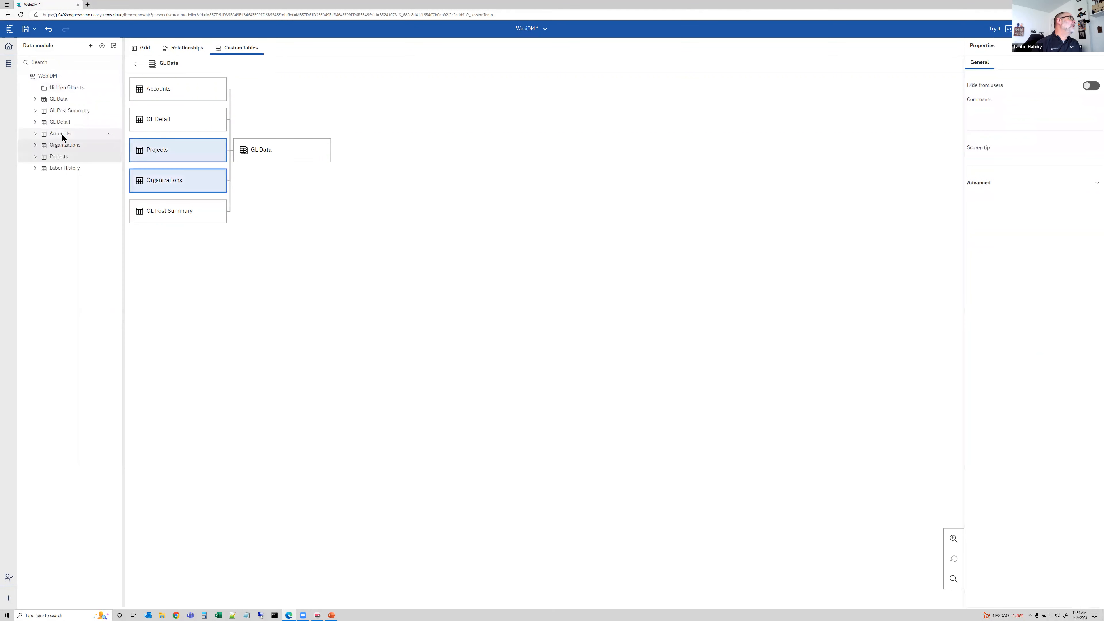
ctrl+click(62, 134)
ctrl+click(64, 123)
ctrl+click(65, 111)
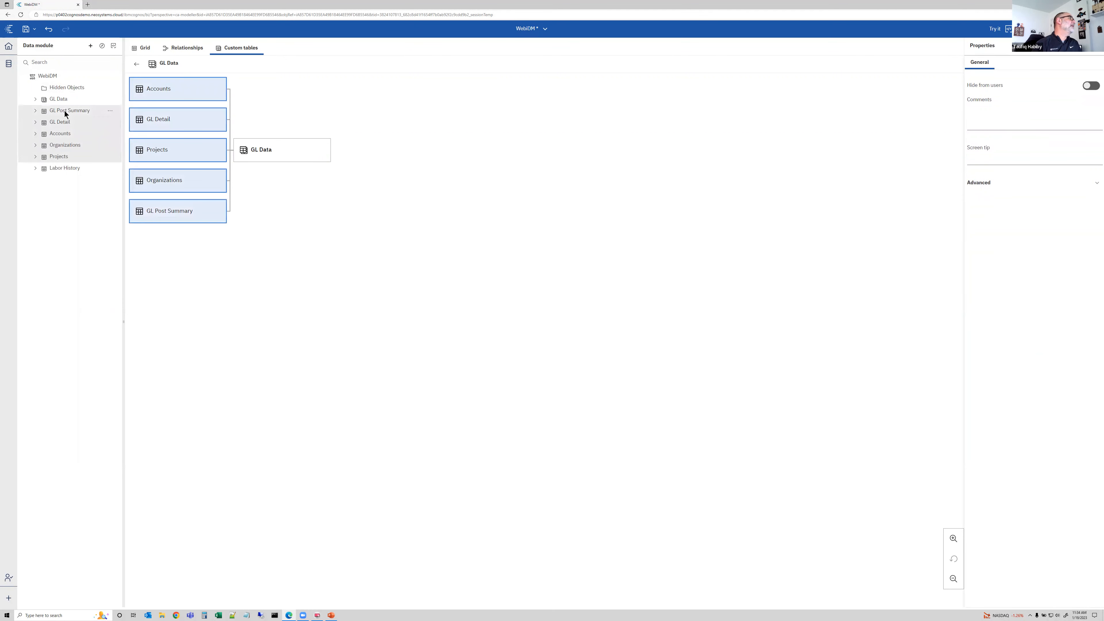
drag(65, 111, 72, 90)
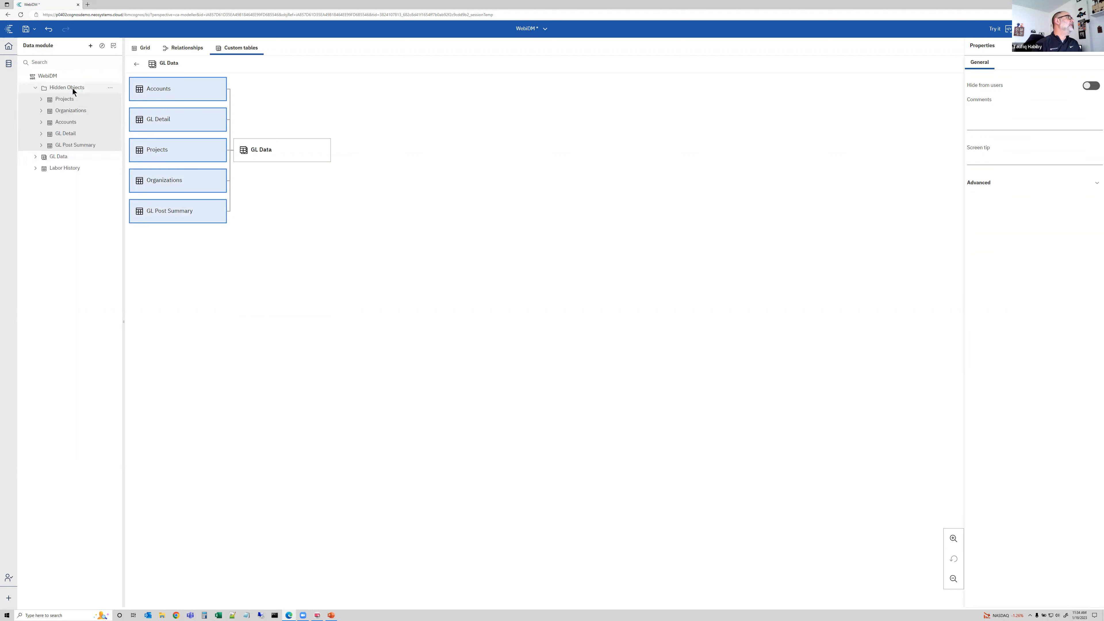
Hide the Hidden Objects folder from users and save the data module
click(109, 89)
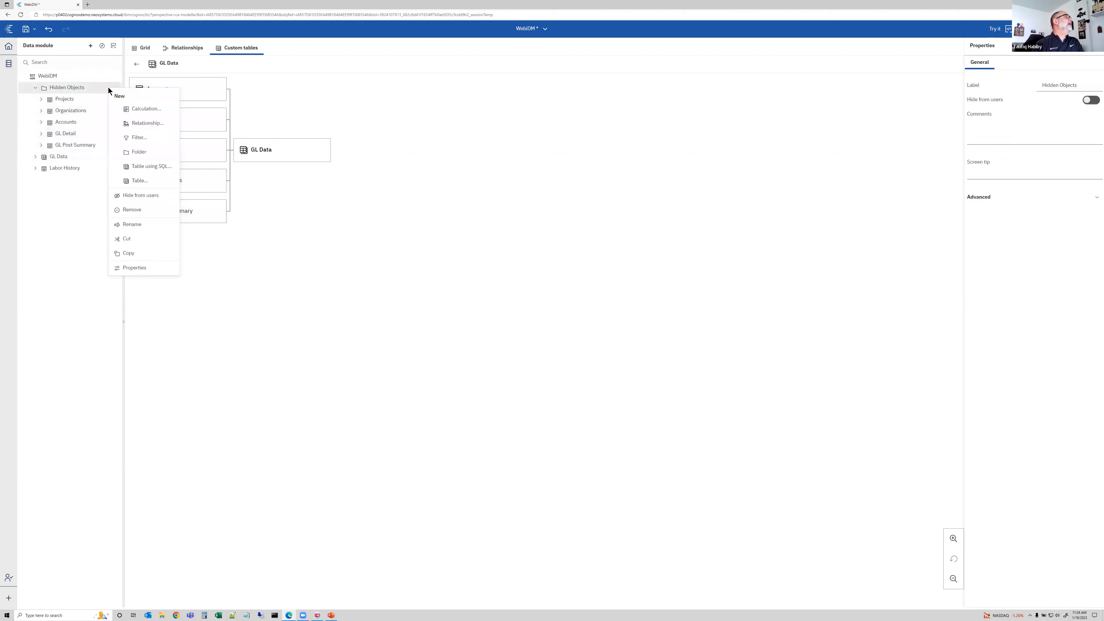
click(132, 197)
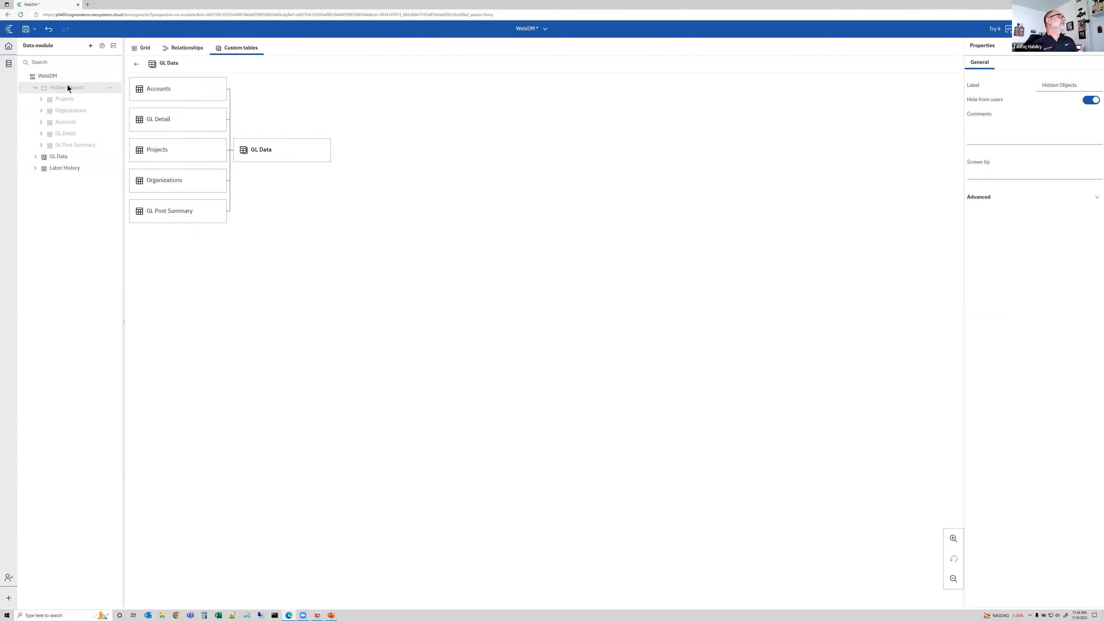
click(29, 31)
Try the module in a new report, adding a list of all GL Data columns and showing live data
click(995, 29)
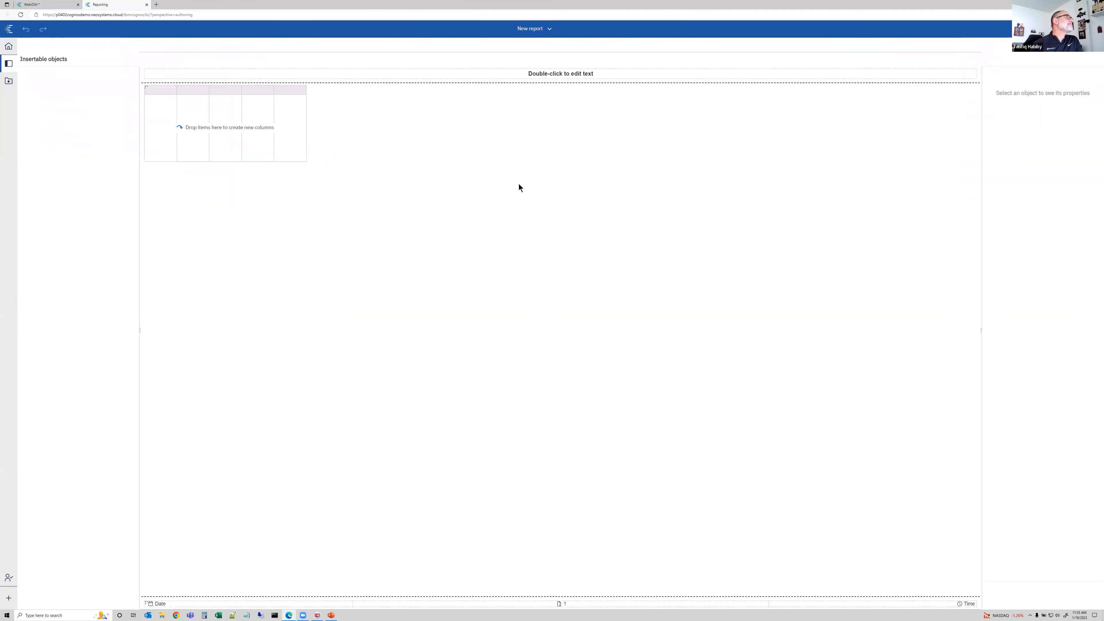
click(27, 109)
click(29, 254)
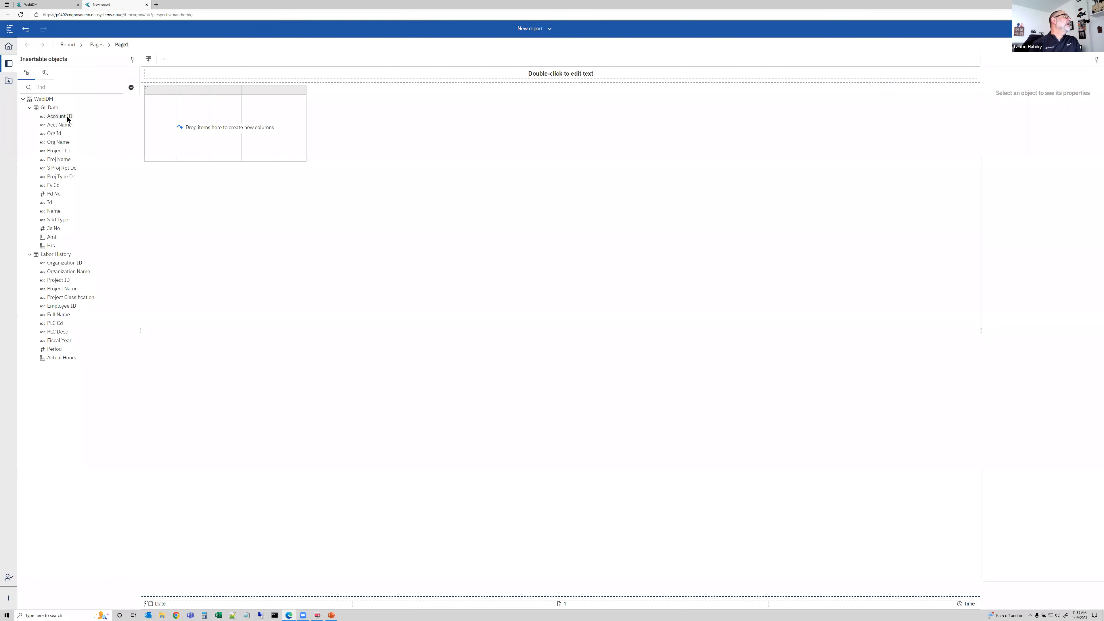
drag(174, 107, 176, 108)
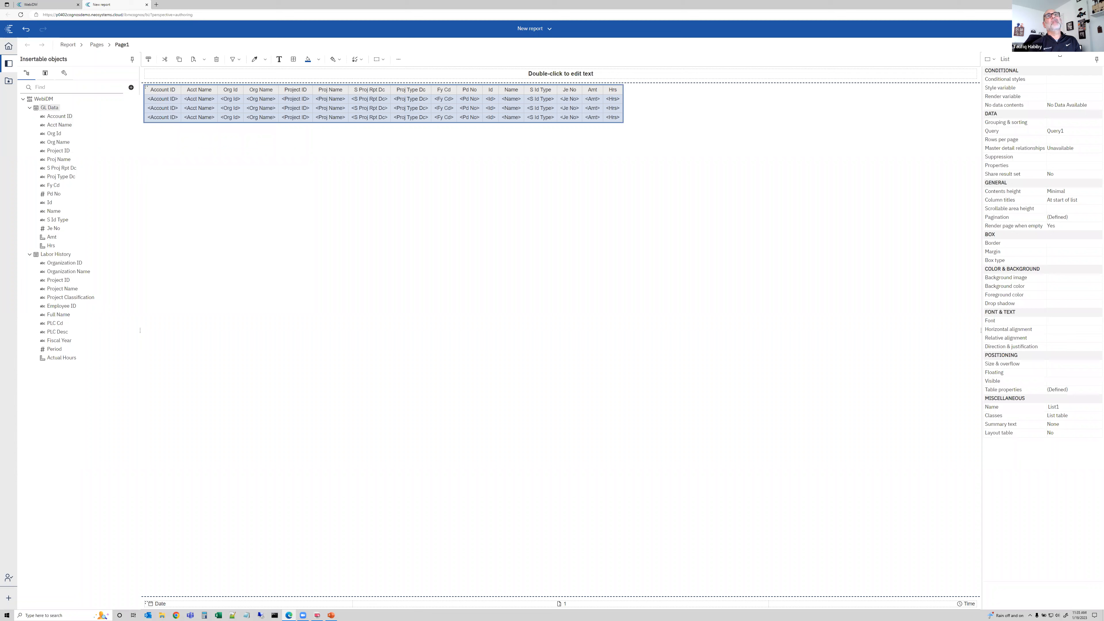
click(1054, 45)
click(1058, 71)
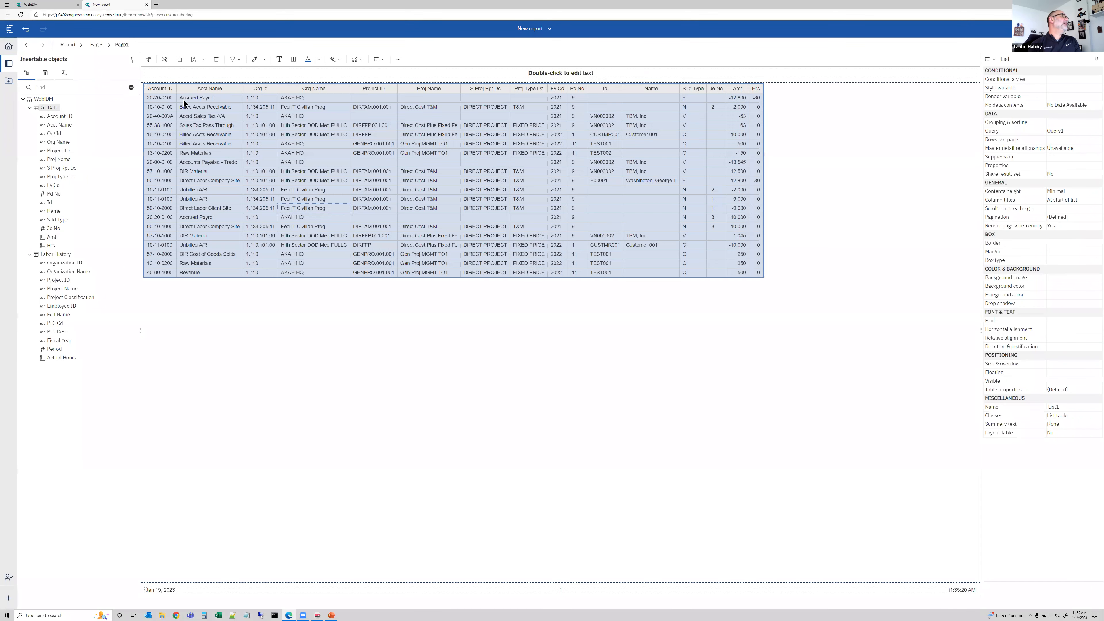
Add a total summary to the Amt column and page through the report results
click(158, 126)
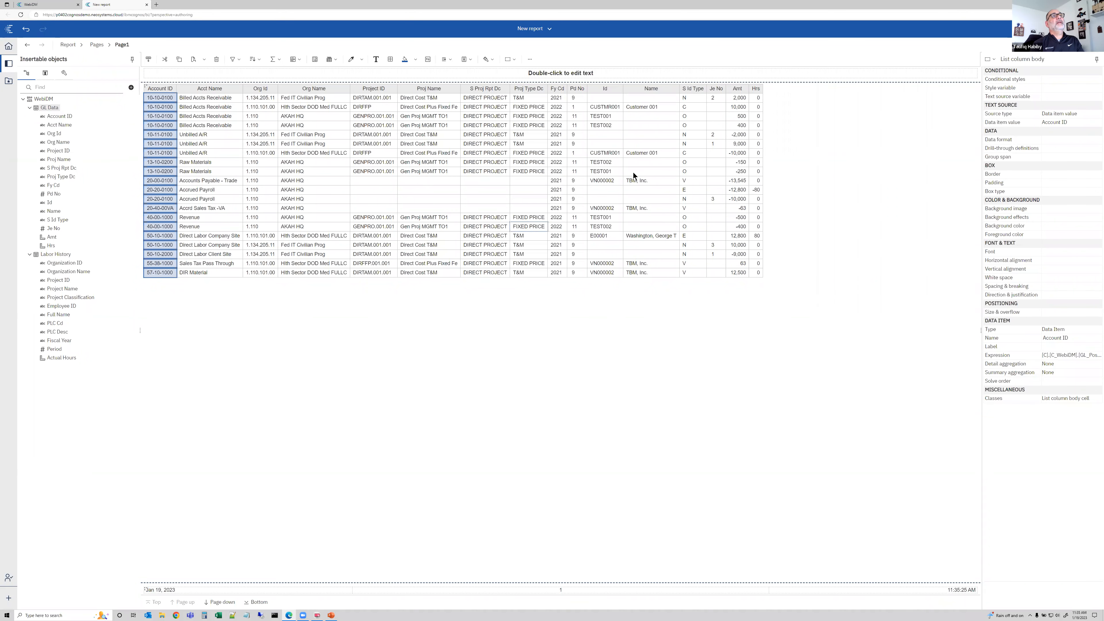
click(734, 117)
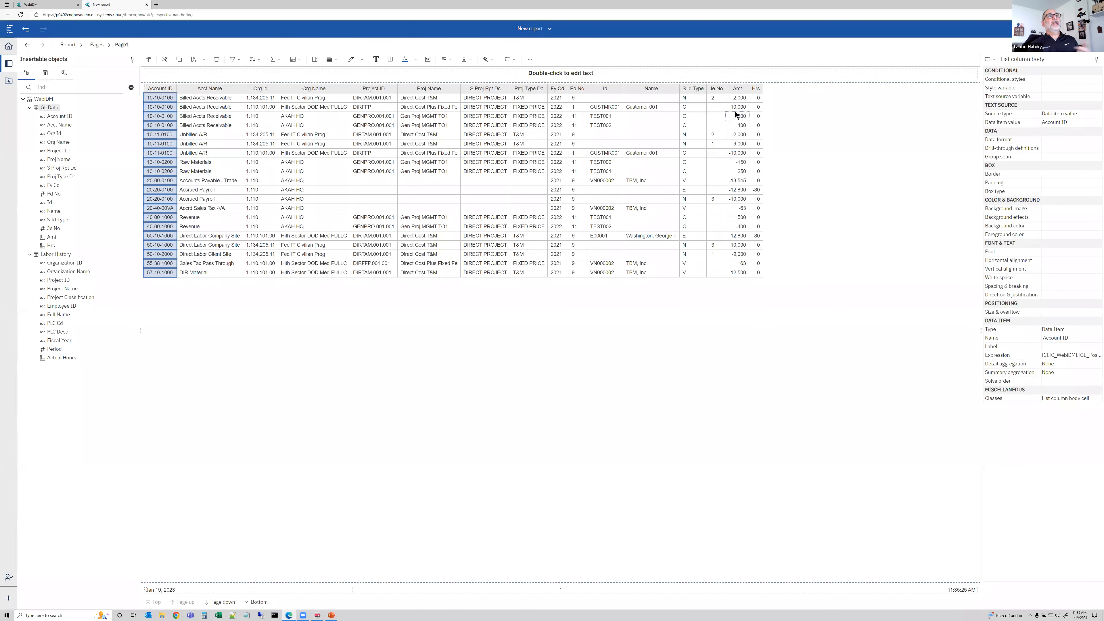
click(277, 61)
click(283, 85)
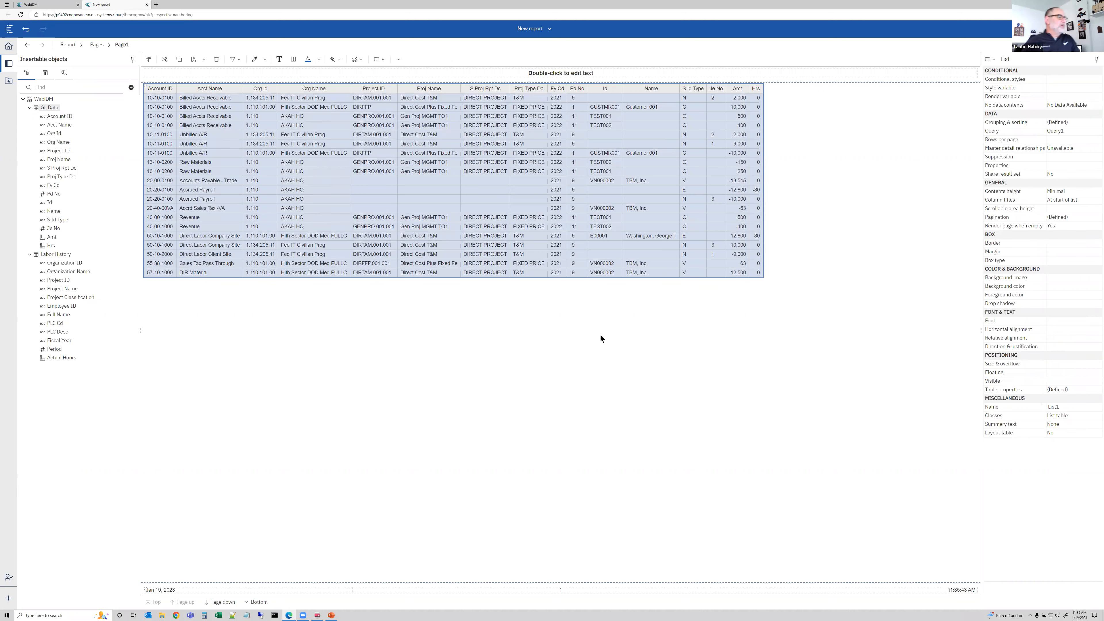
click(218, 602)
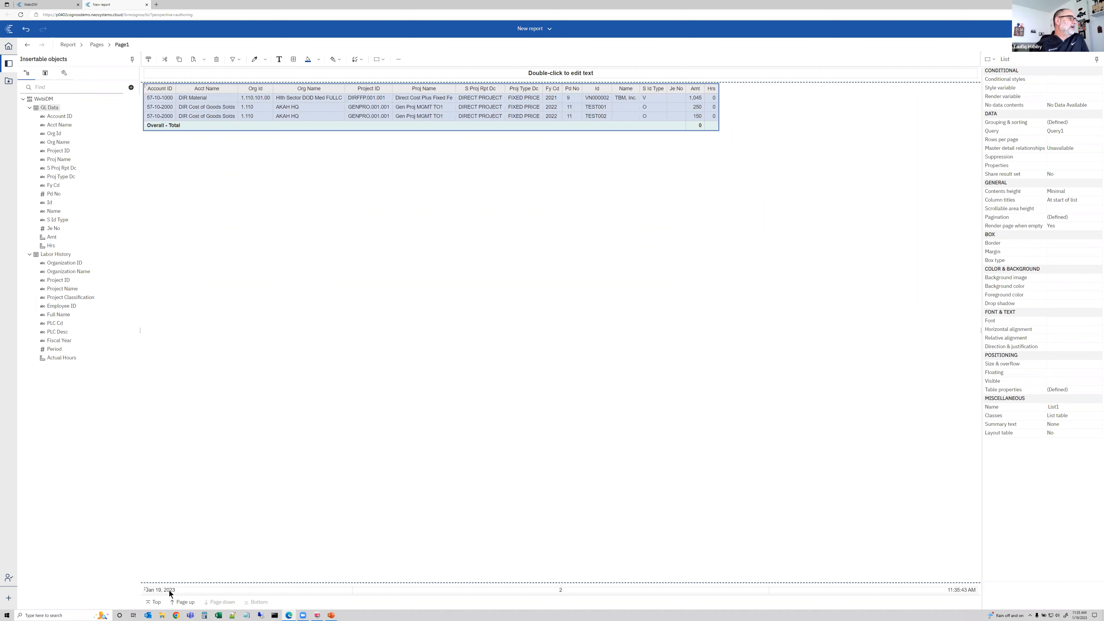
click(157, 602)
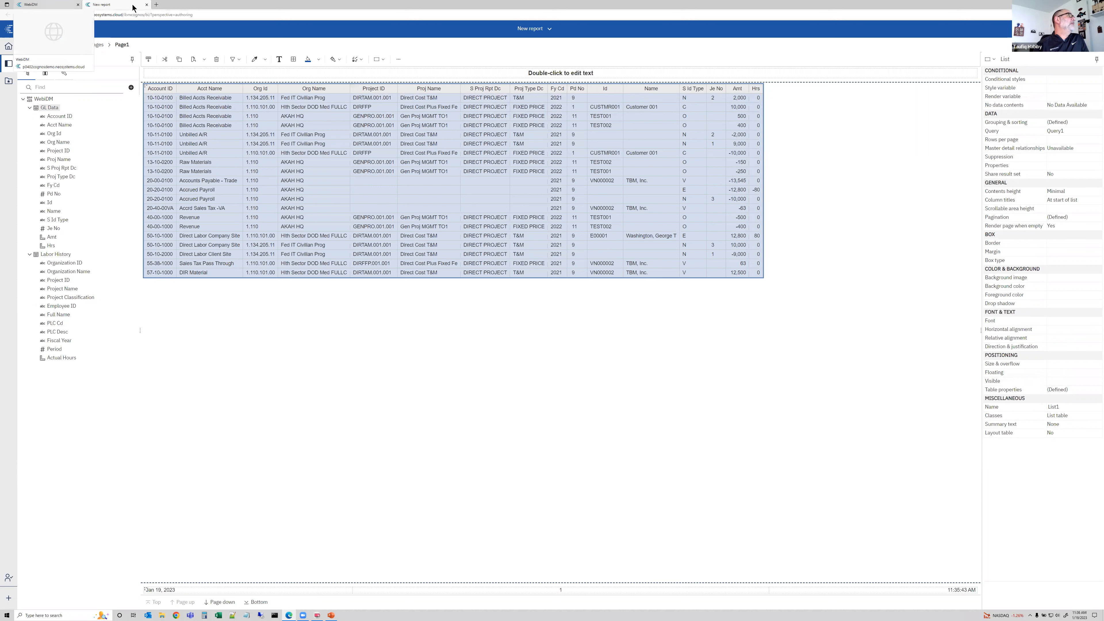
Return to the data module and create a calculation named Rate on GL Data with the expression Amt / Hrs
click(147, 5)
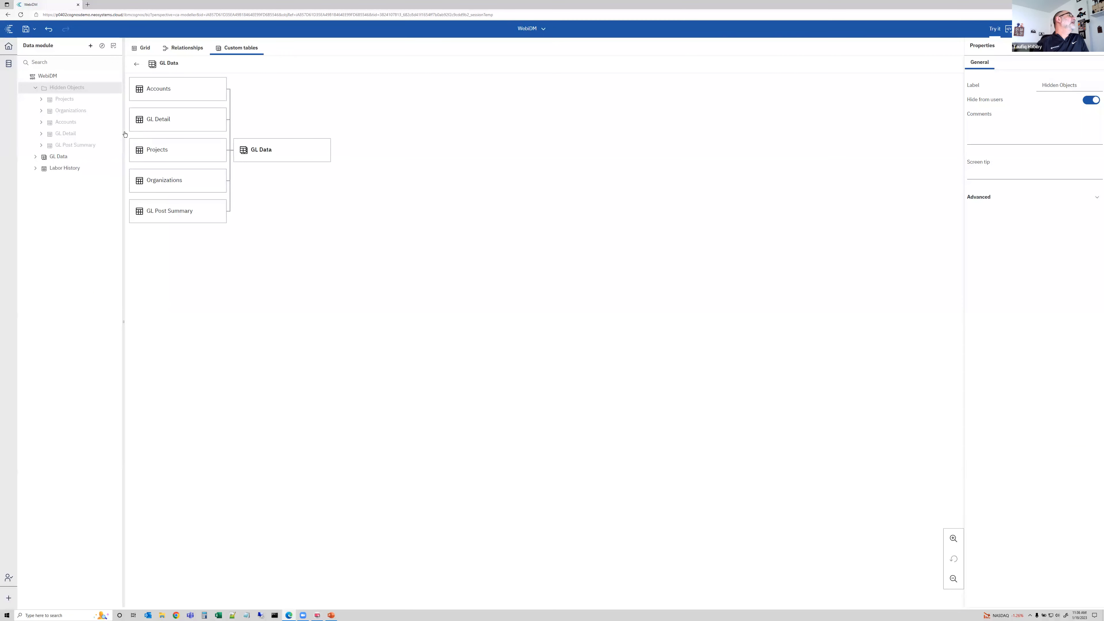
click(36, 170)
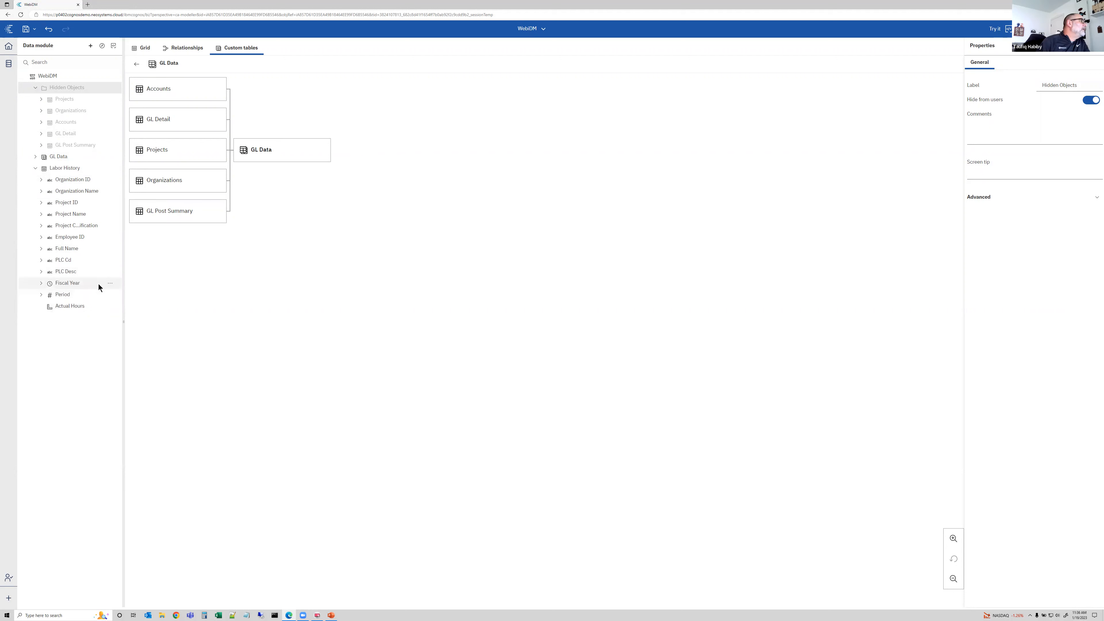
click(36, 157)
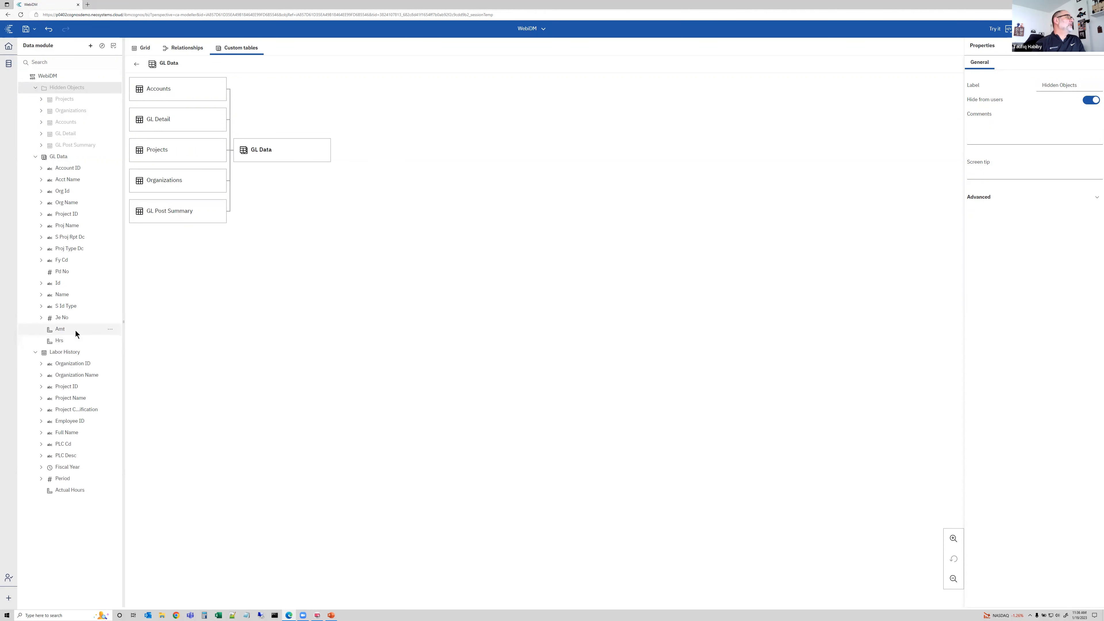
click(109, 157)
click(138, 180)
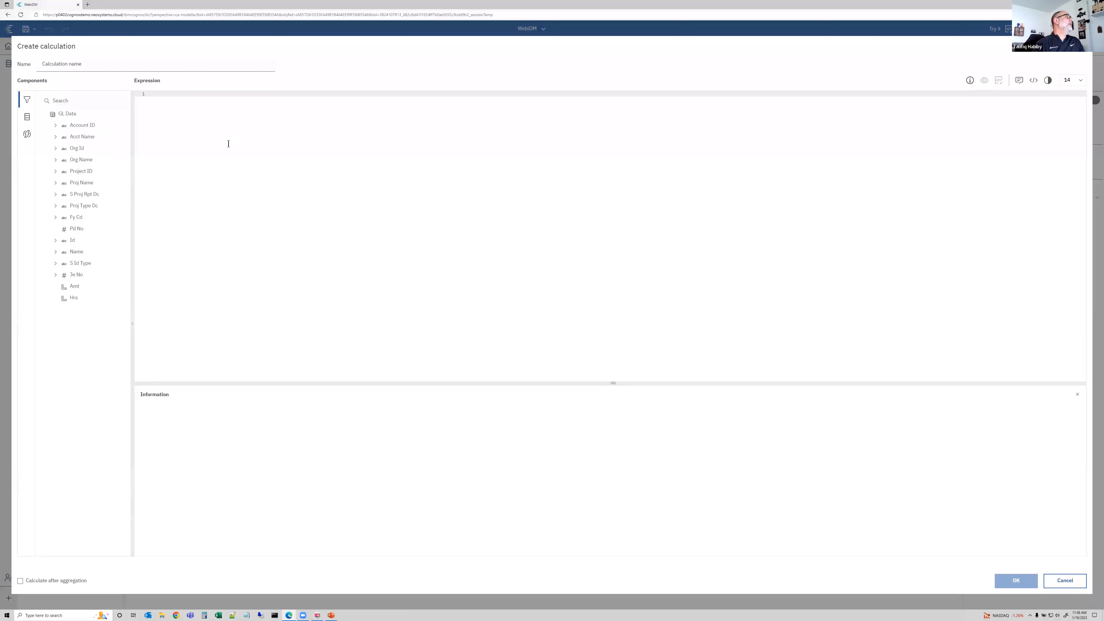
double_click(75, 287)
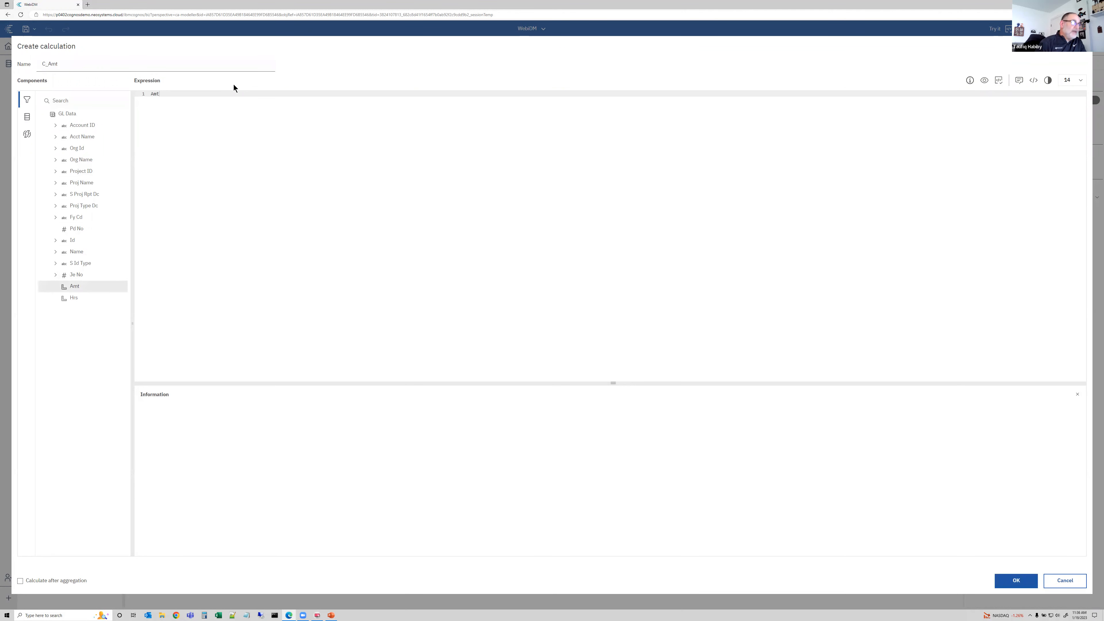
text(/)
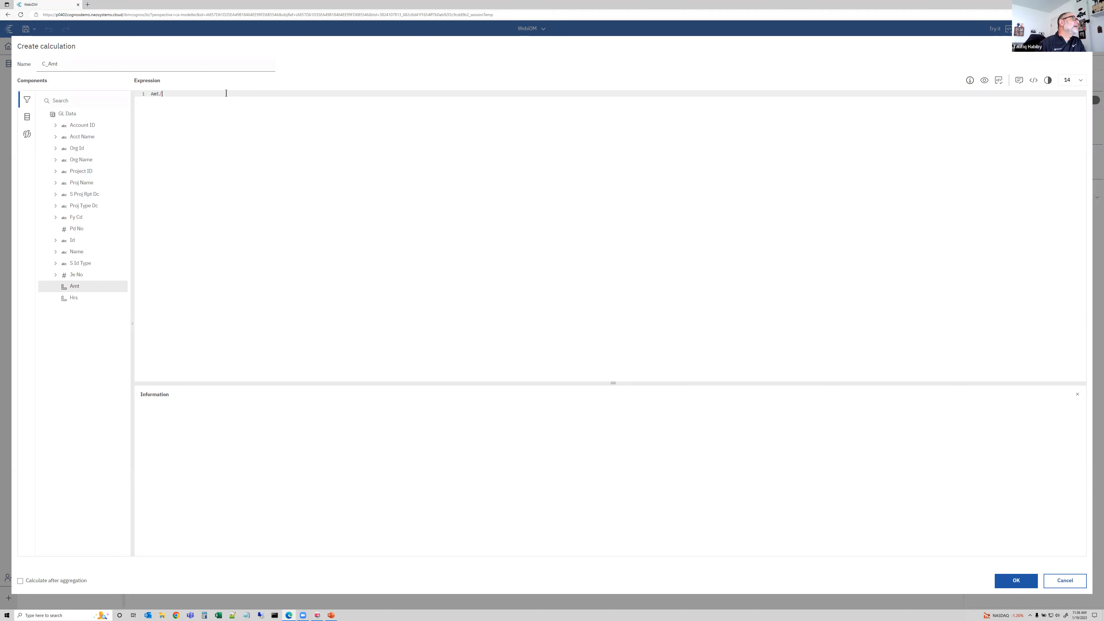
double_click(75, 298)
double_click(38, 62)
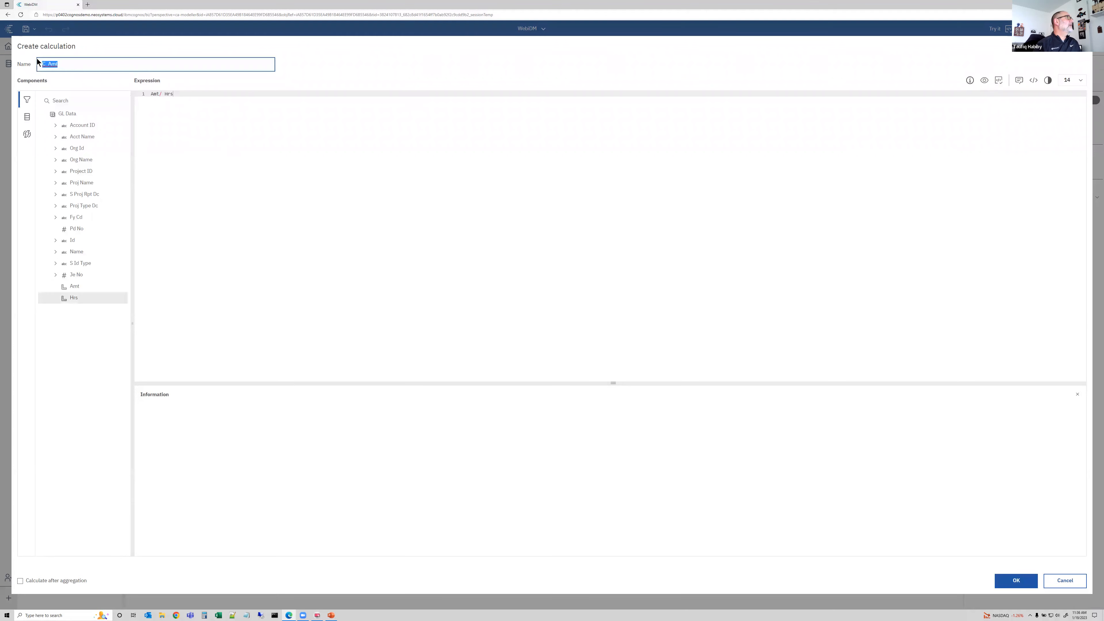
text(Rate)
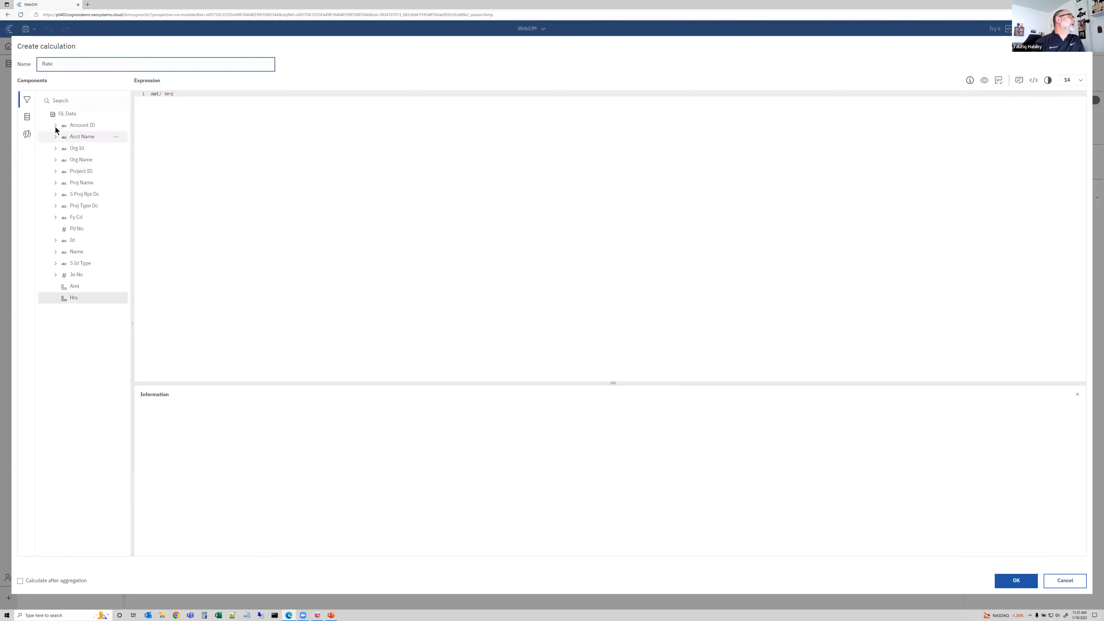
Browse the calculation's function categories, validate the Rate expression and save the calculation
click(27, 118)
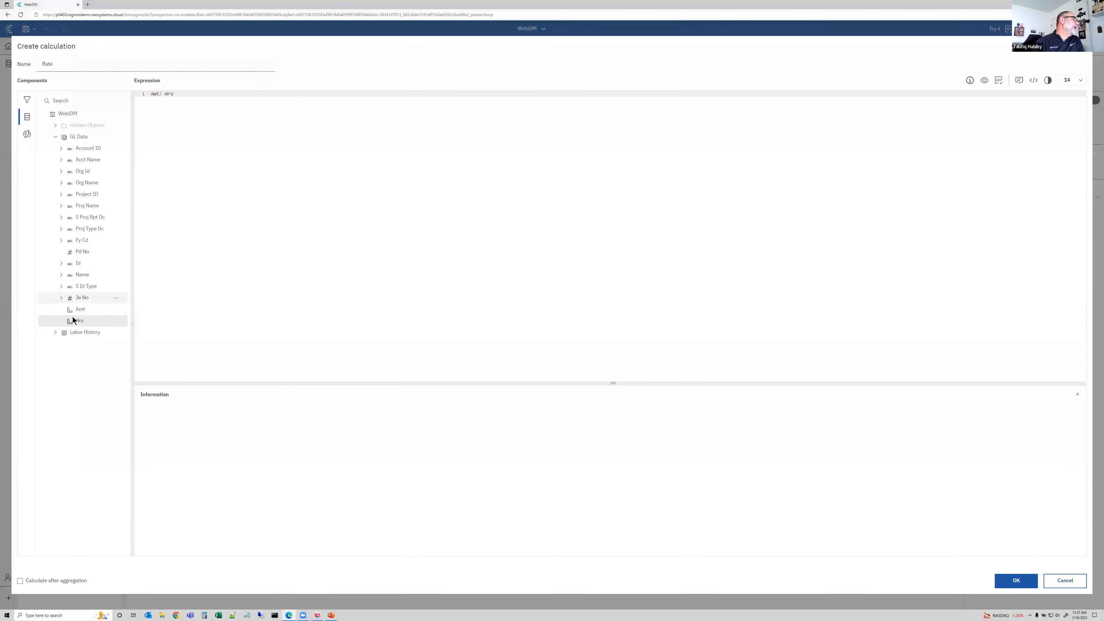
click(27, 134)
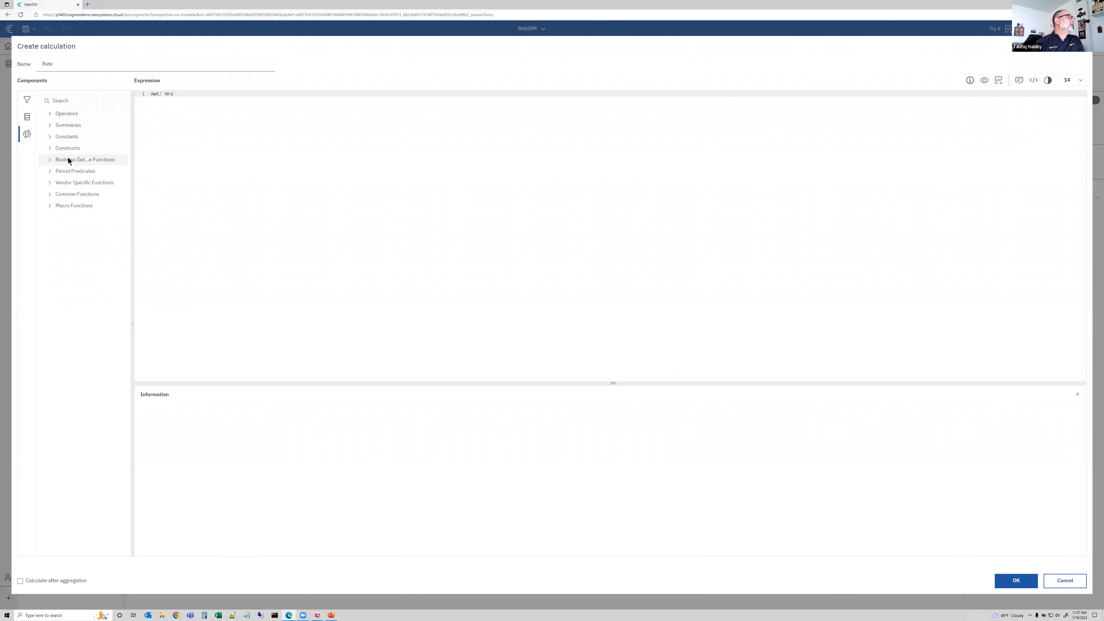
click(50, 183)
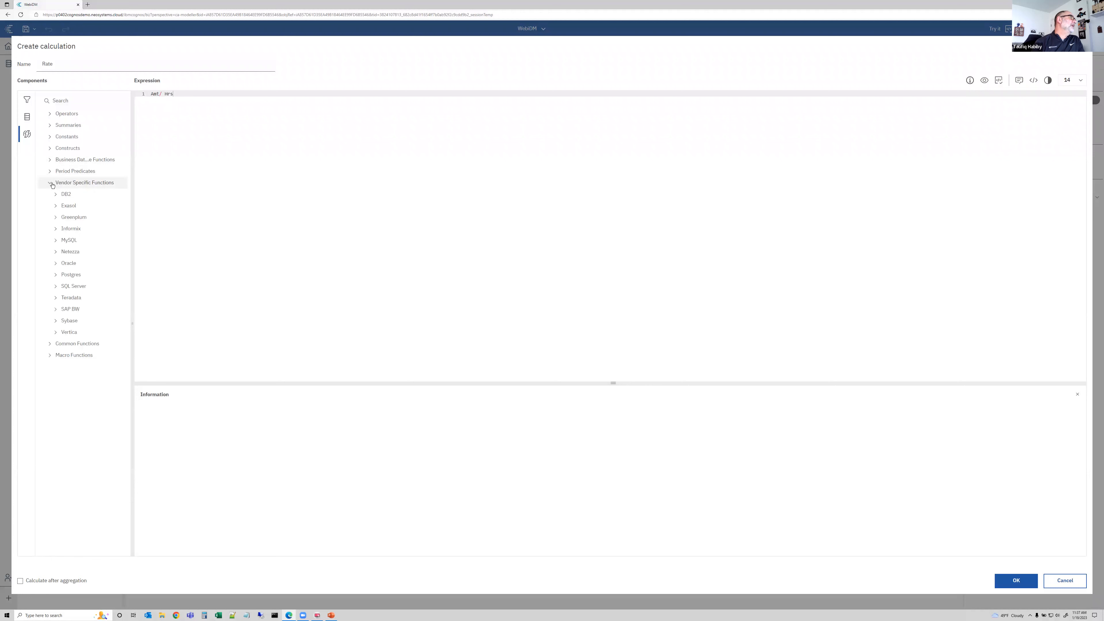
click(50, 183)
click(50, 194)
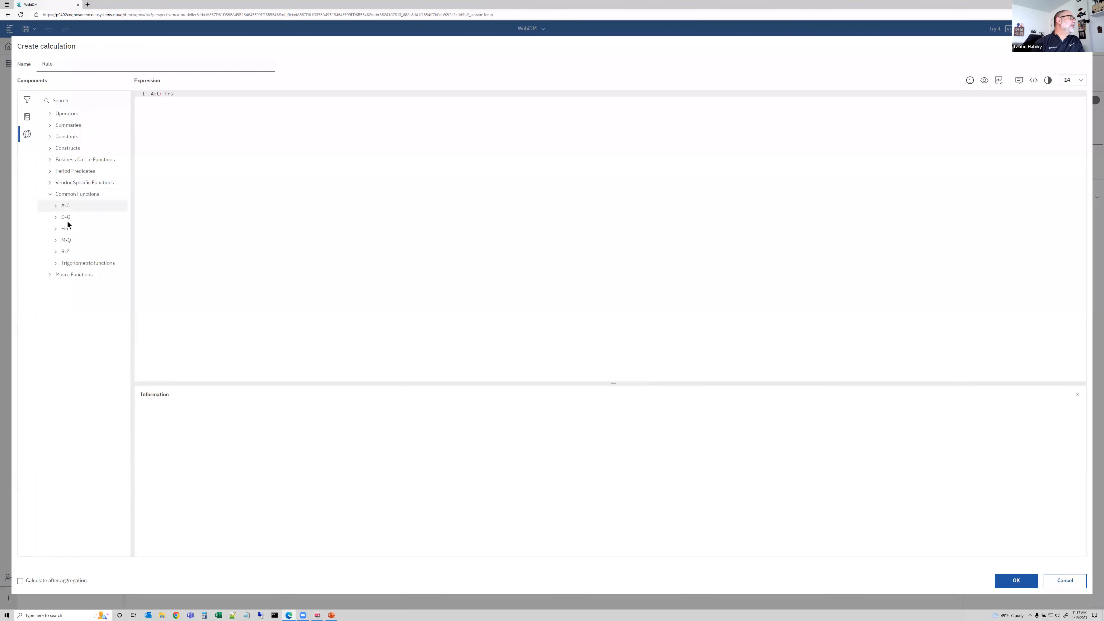
click(55, 206)
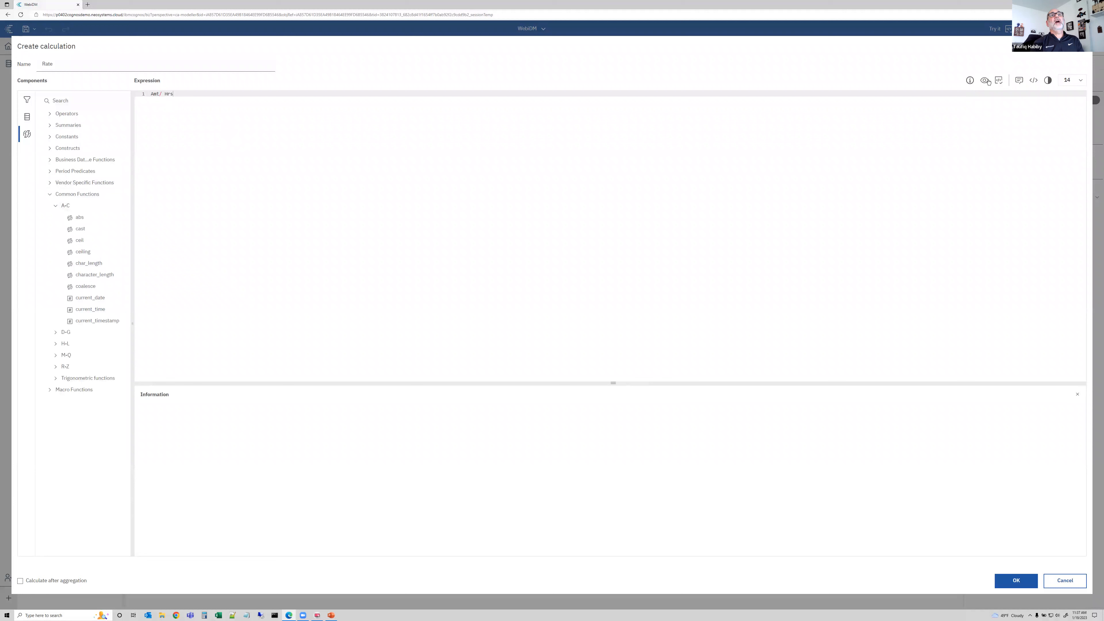
click(999, 80)
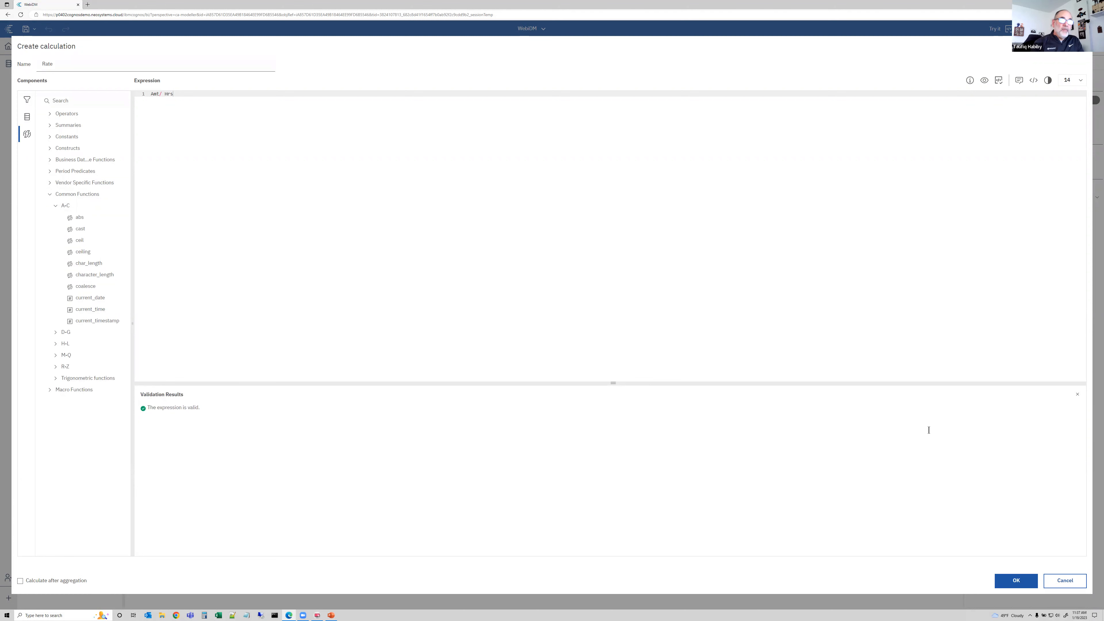
click(1013, 579)
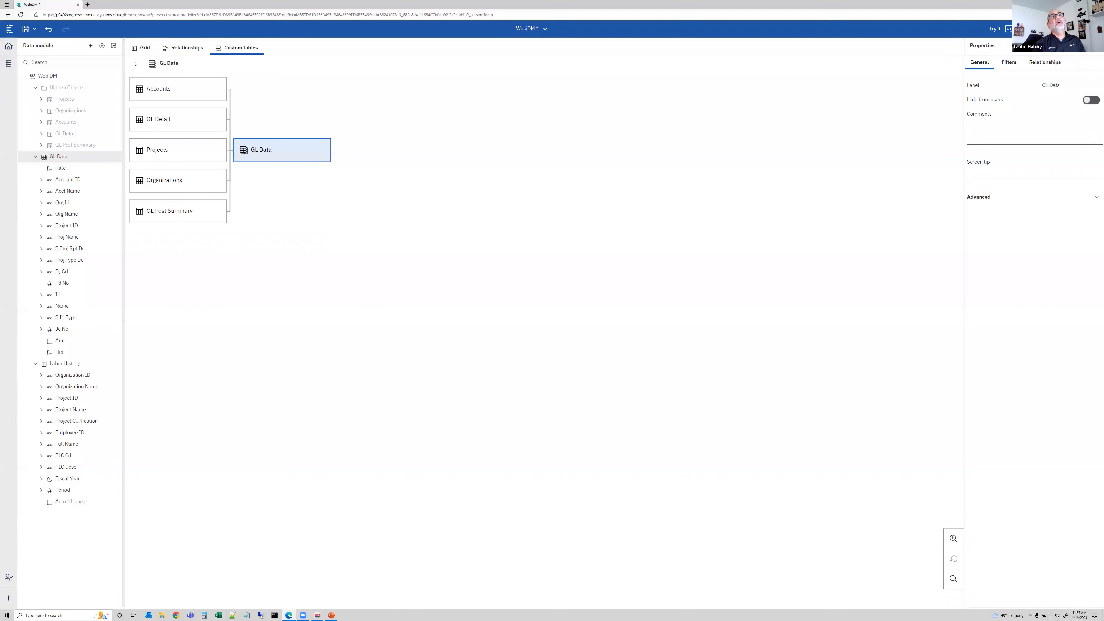
Try the module in a new report with a list of Account ID, Amt, Hrs and Rate, showing live data
click(996, 30)
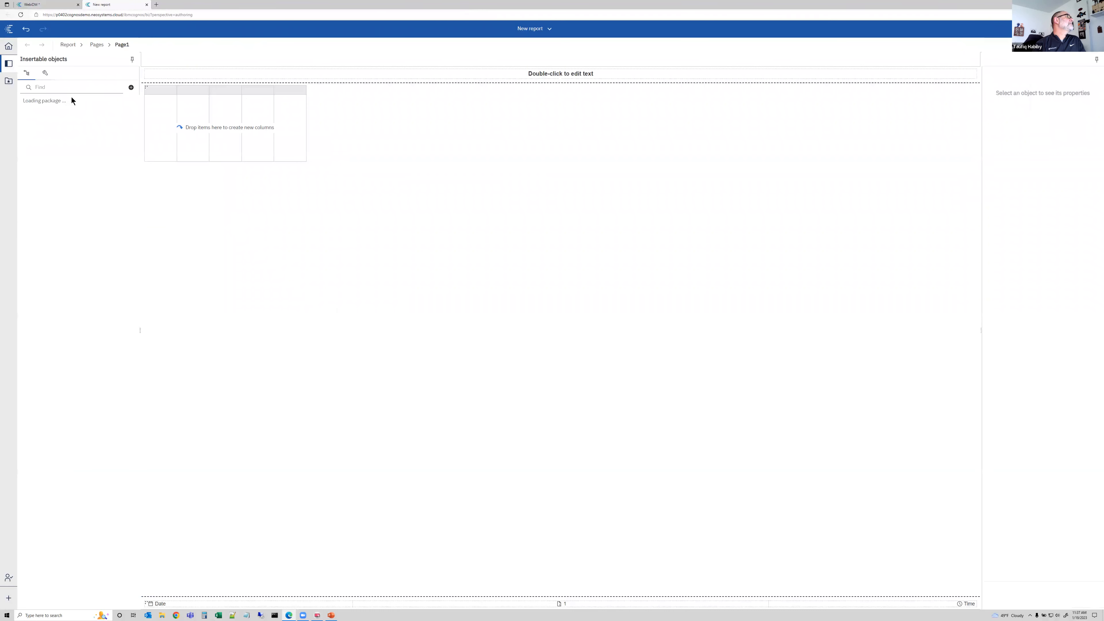
click(30, 108)
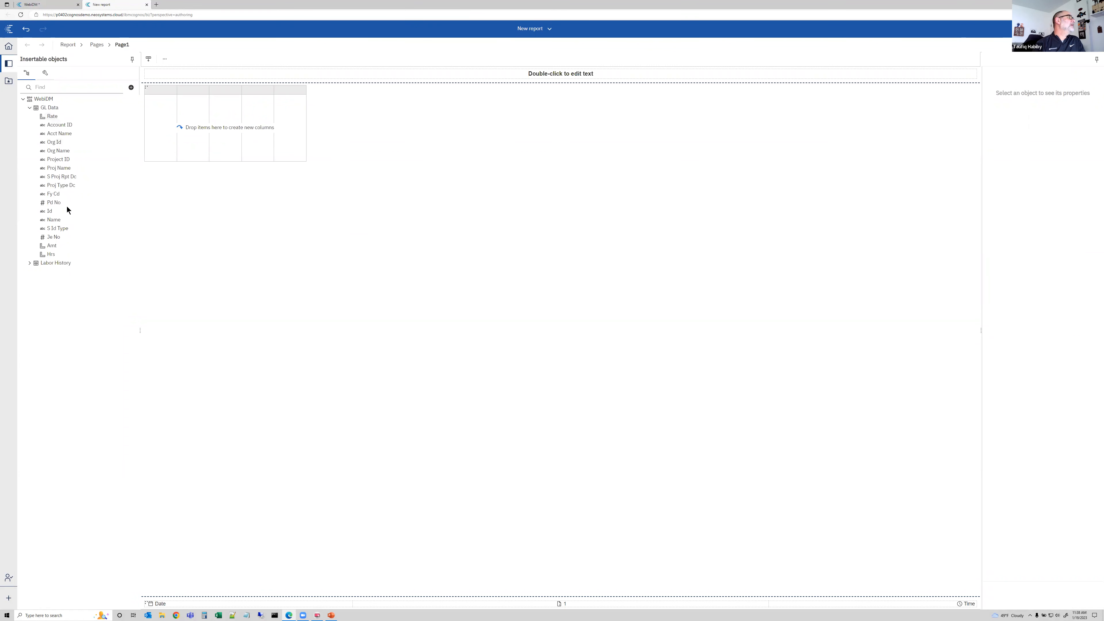
drag(59, 125, 174, 129)
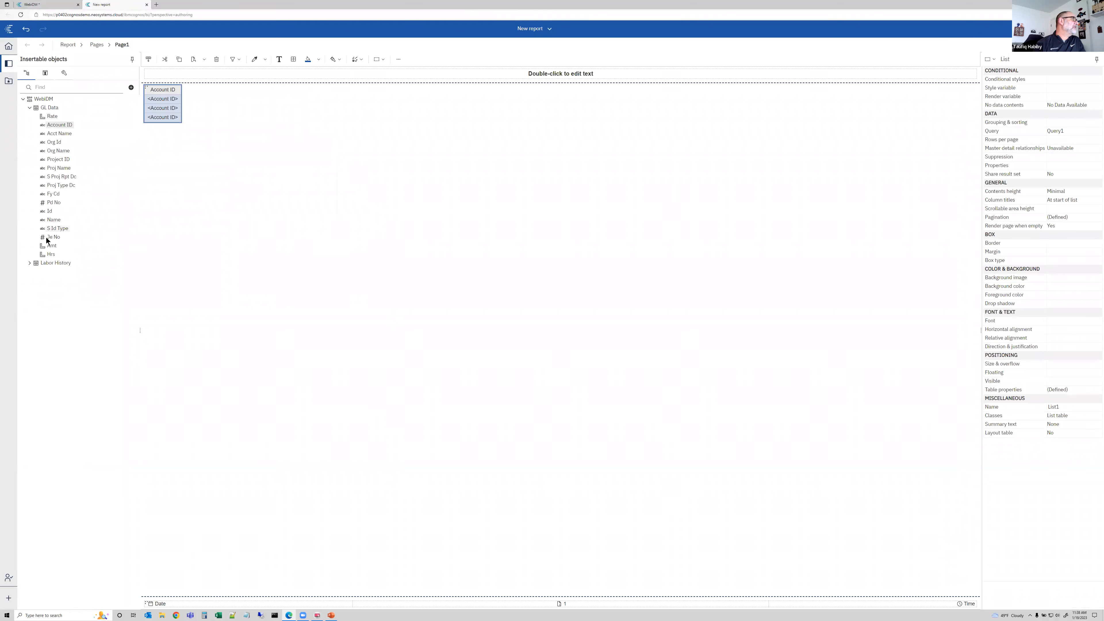
drag(52, 245, 181, 112)
drag(47, 256, 199, 115)
drag(51, 118, 250, 111)
click(1032, 45)
click(1046, 72)
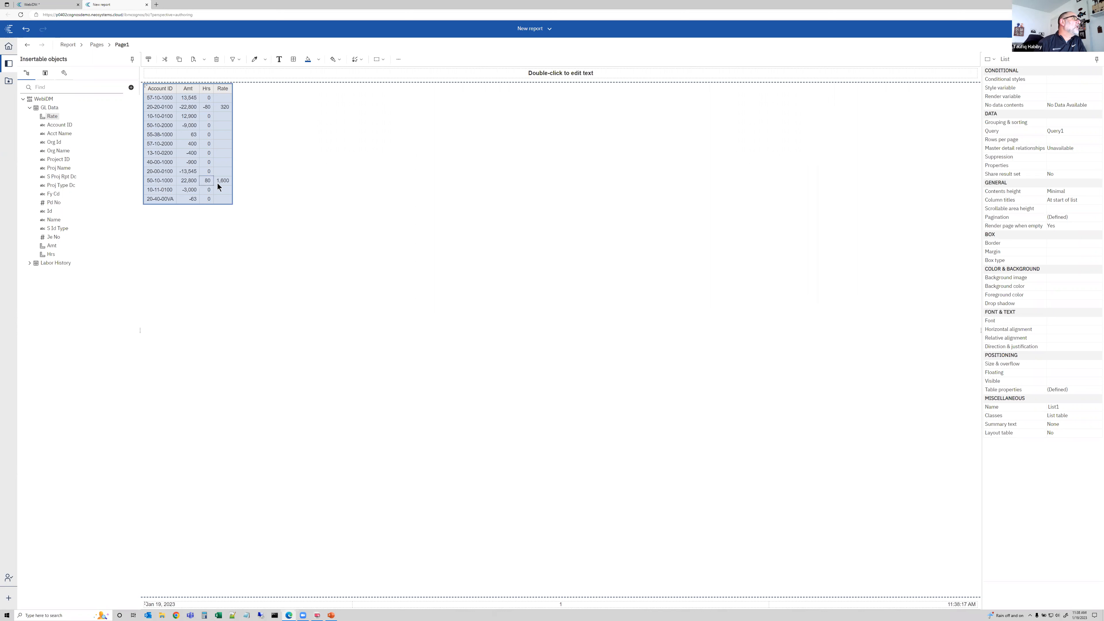
Set the Rate column's detail aggregation to None
click(225, 108)
click(1067, 366)
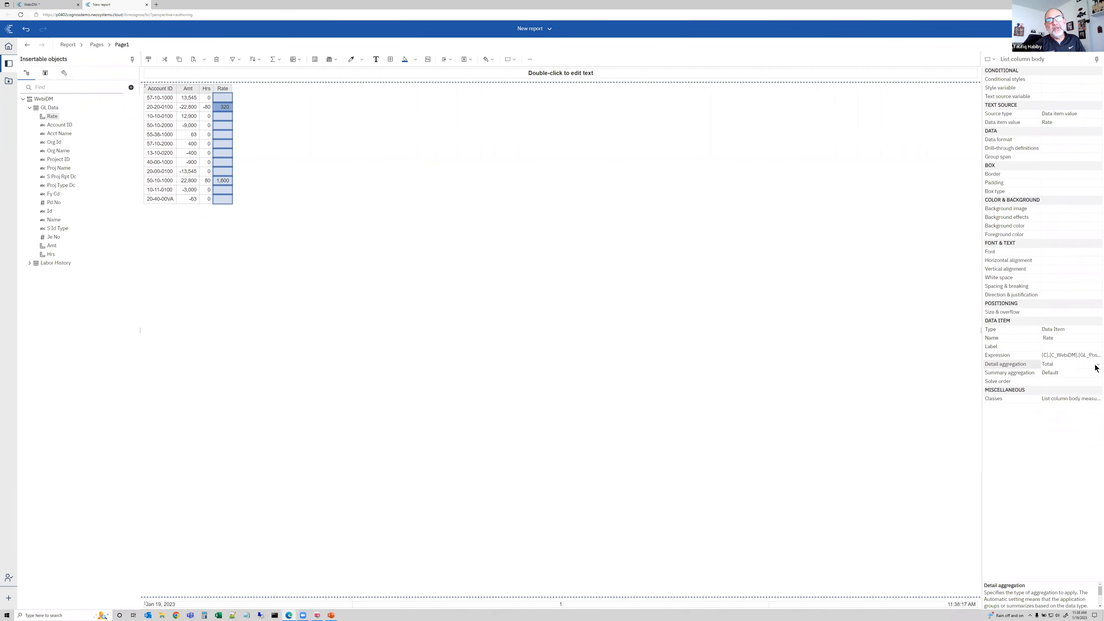
click(1098, 364)
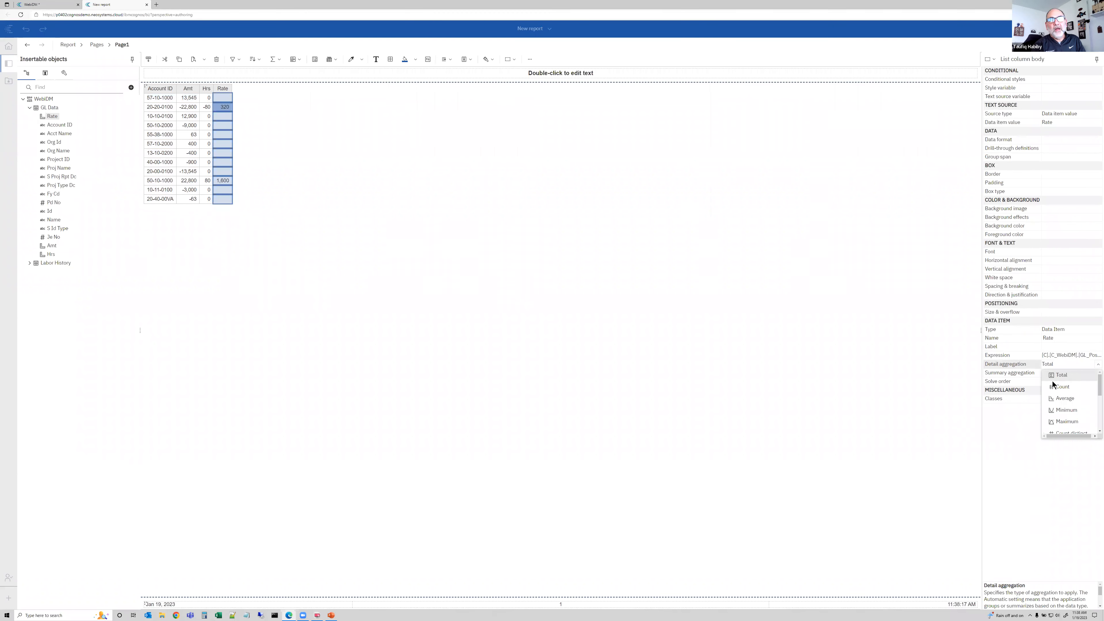
scroll(1061, 404, down, 5)
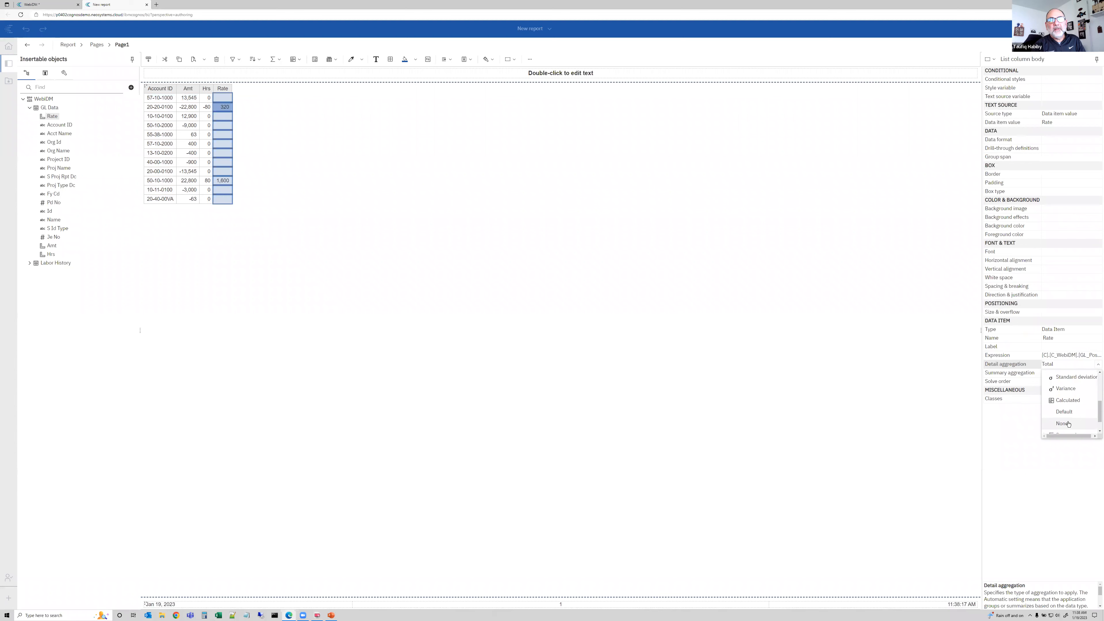
click(1061, 417)
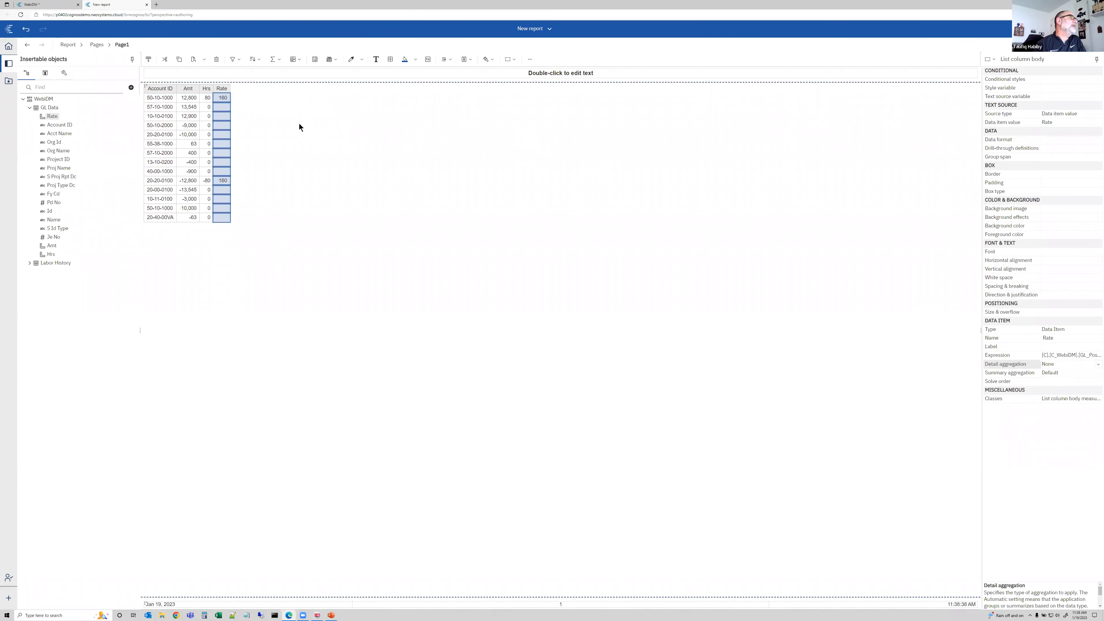
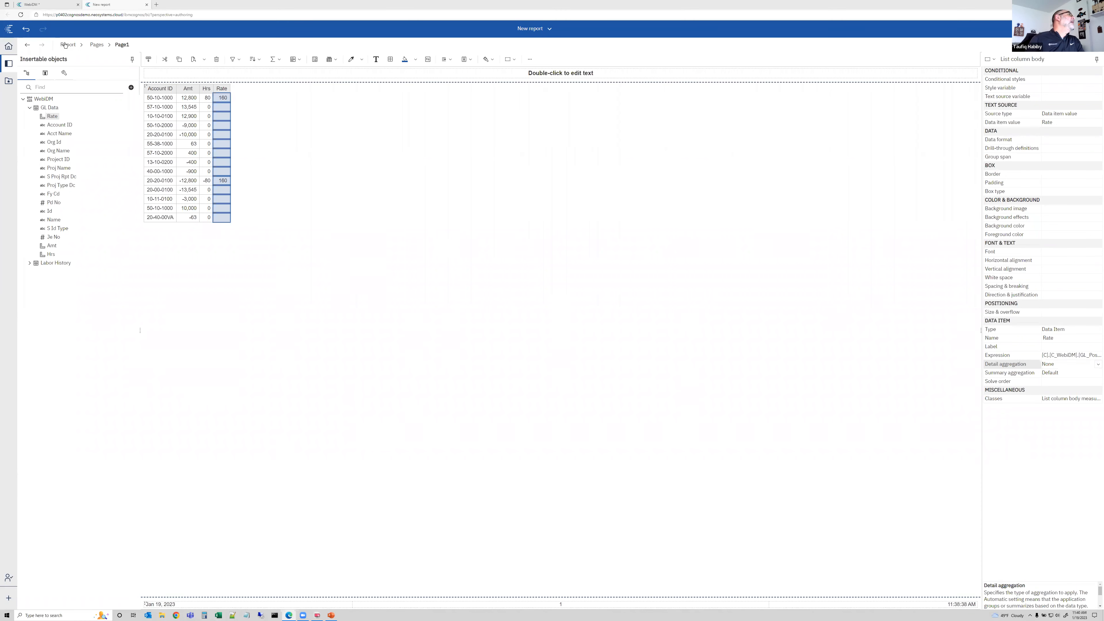
Return to the data module, open the relationships diagram and move the Labor History table down beside GL Data
click(47, 5)
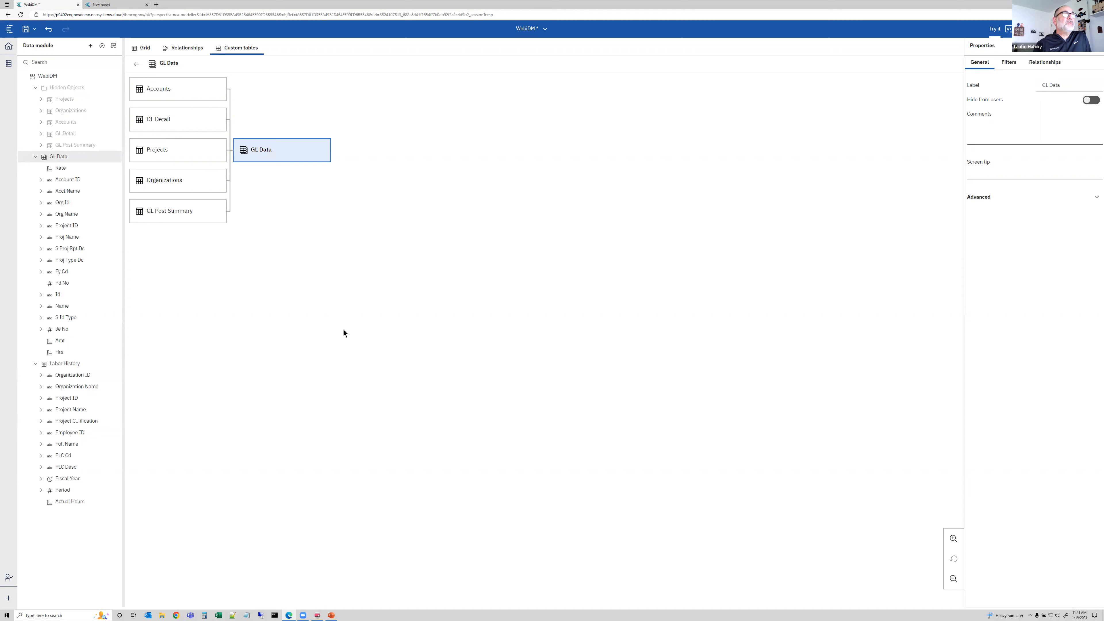
scroll(368, 328, up, 5)
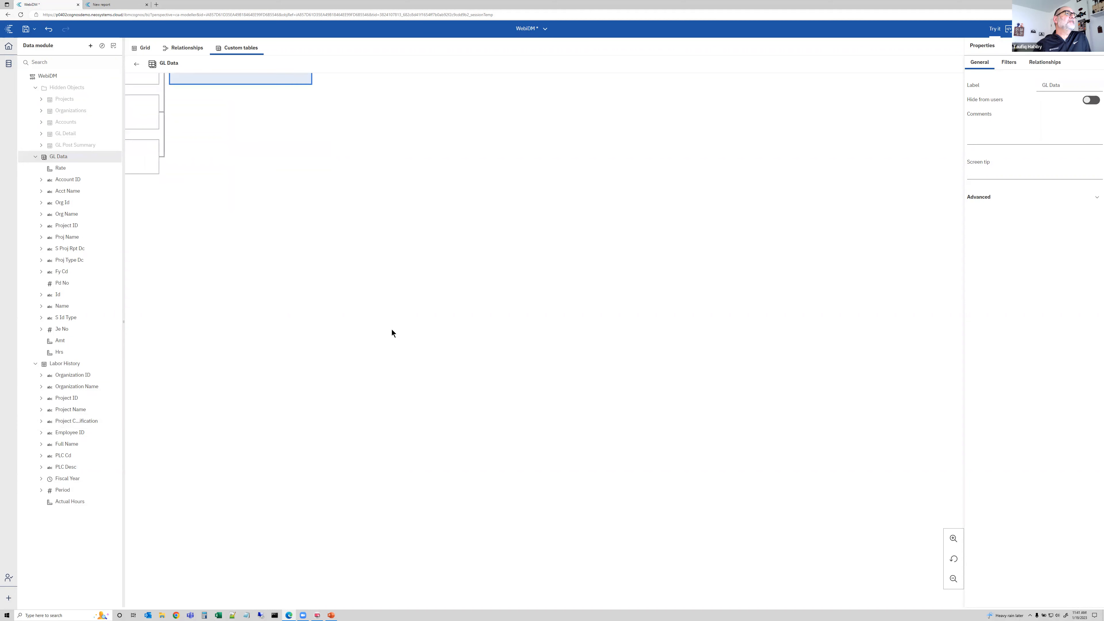
scroll(392, 332, down, 5)
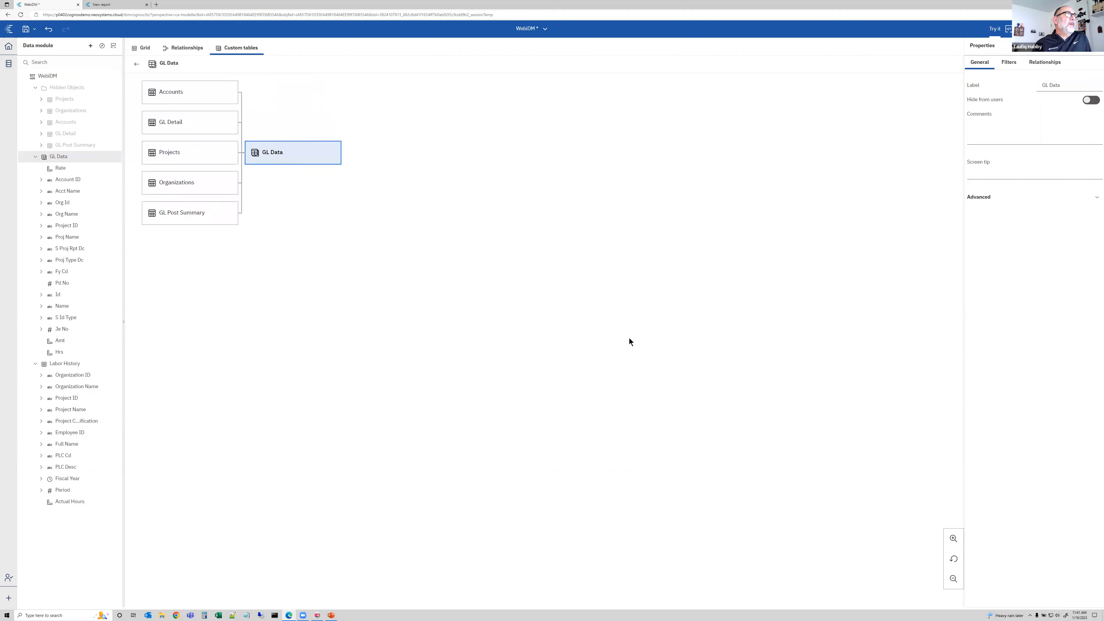
scroll(683, 281, up, 1)
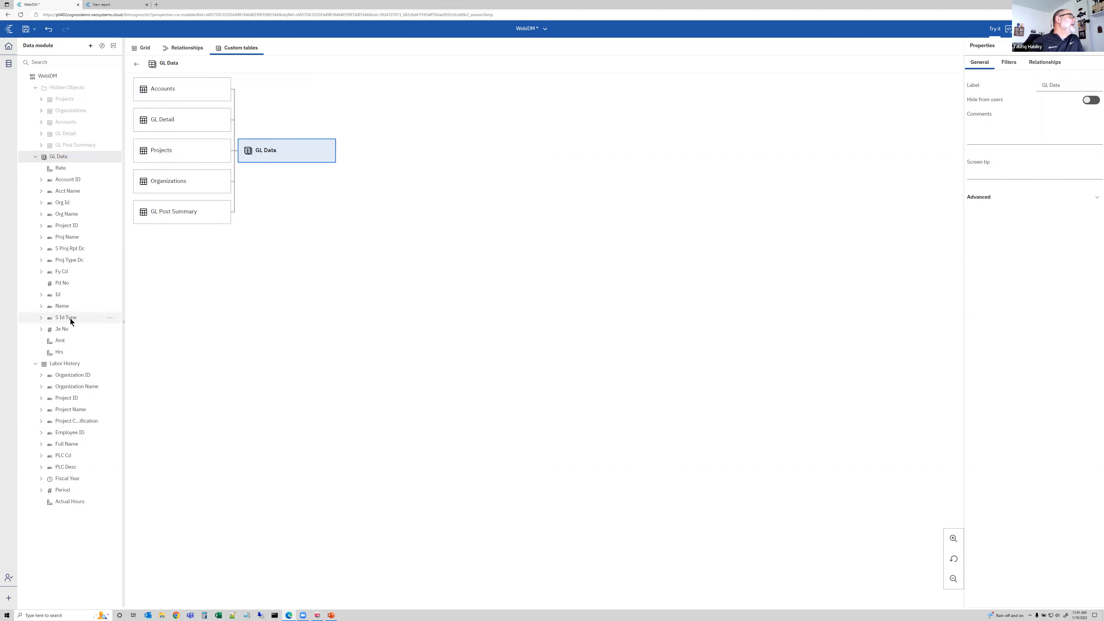
click(33, 156)
click(166, 48)
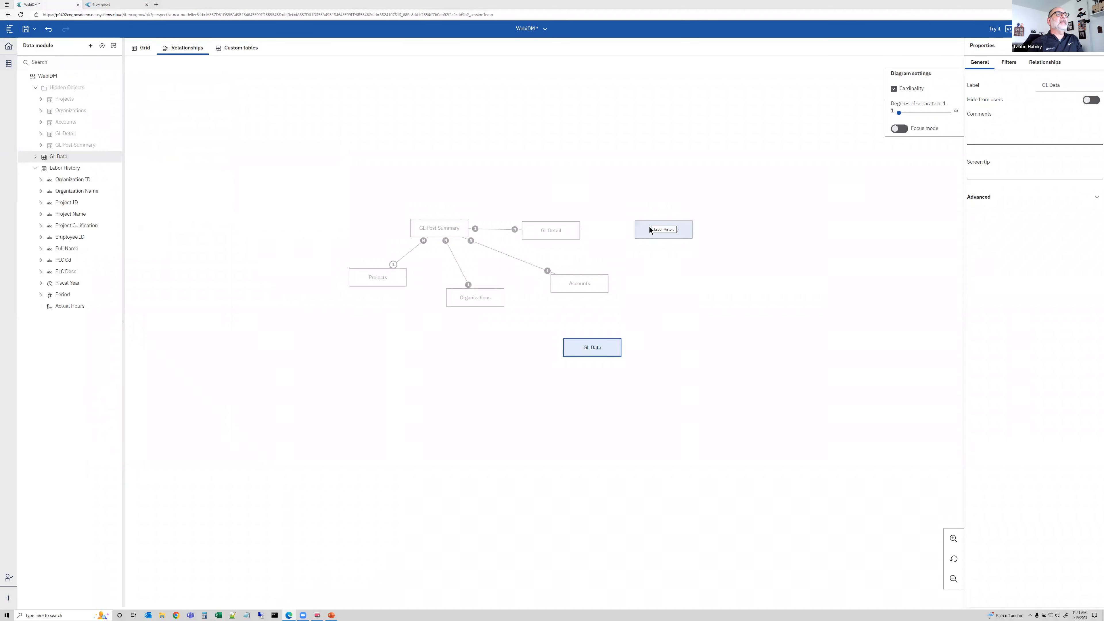
drag(652, 230, 414, 342)
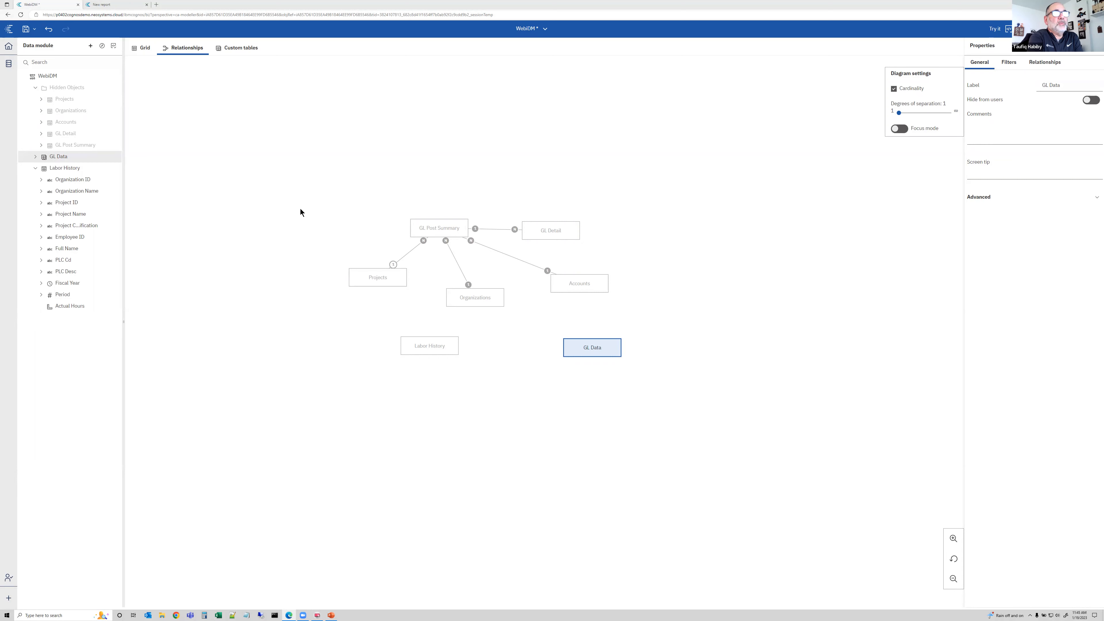
Go to the Cognos welcome page and browse the uploaded files in My content and the actions available for GL Detl.xlsx
key(ctrl+Tab)
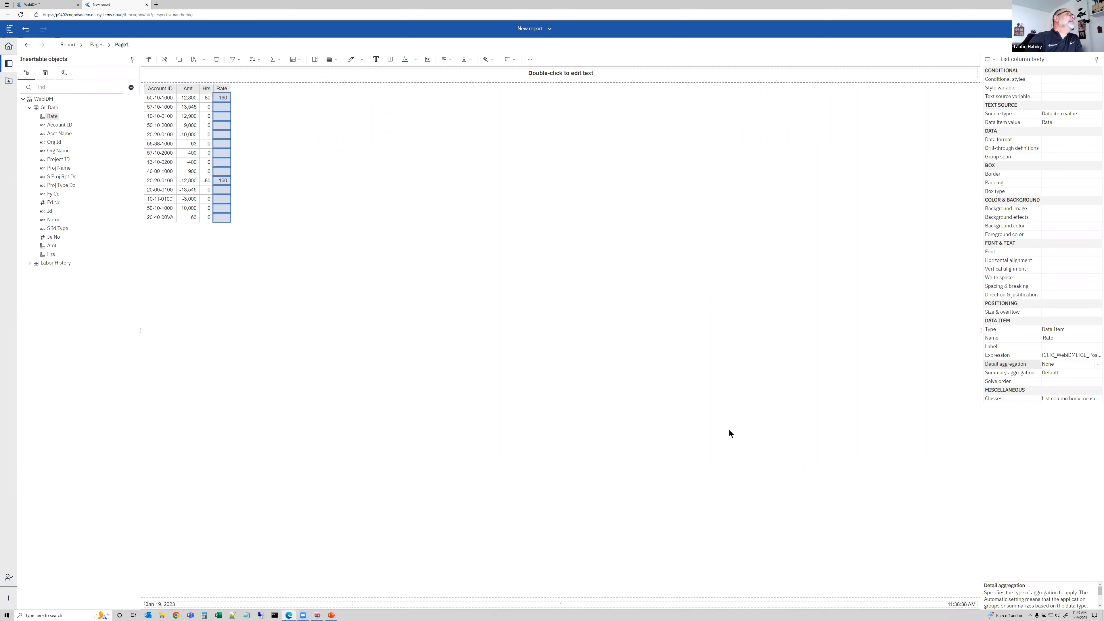
click(37, 5)
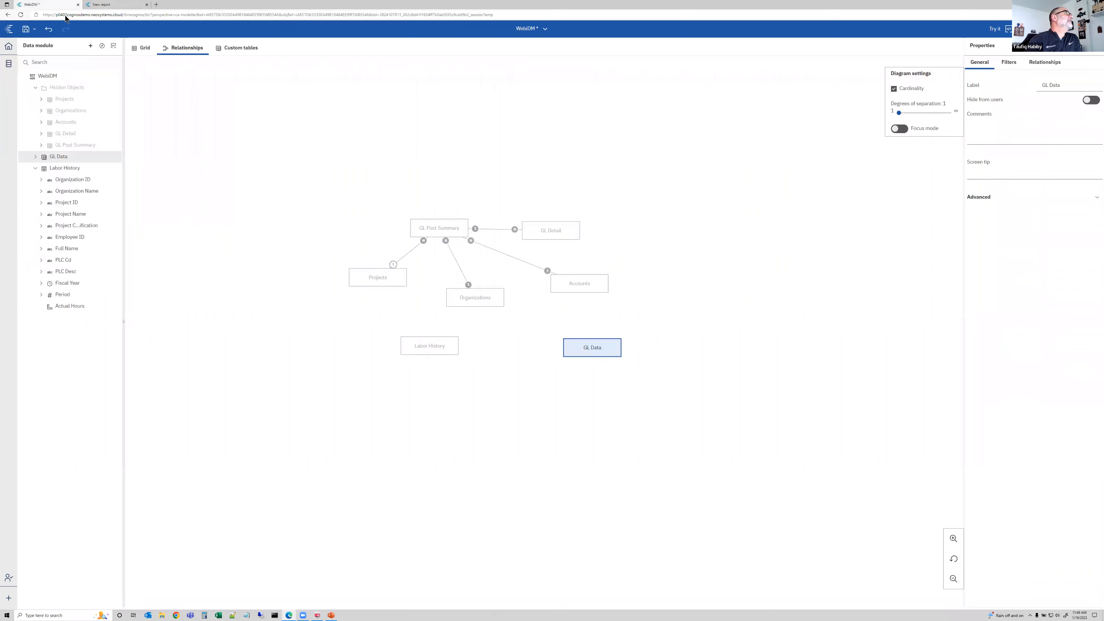
click(531, 28)
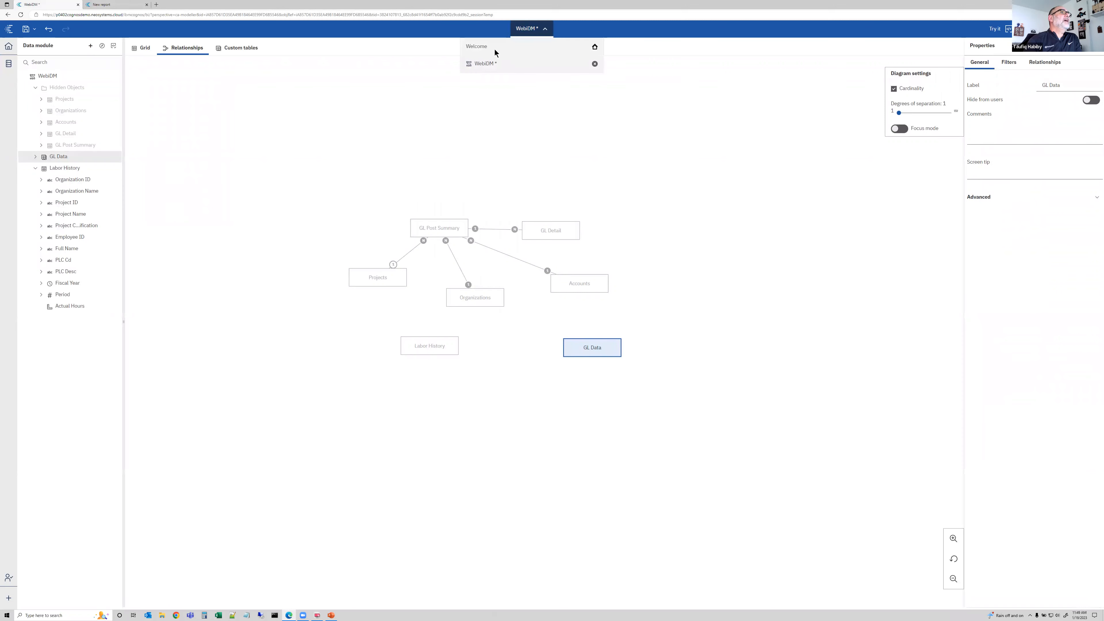
click(493, 49)
click(29, 81)
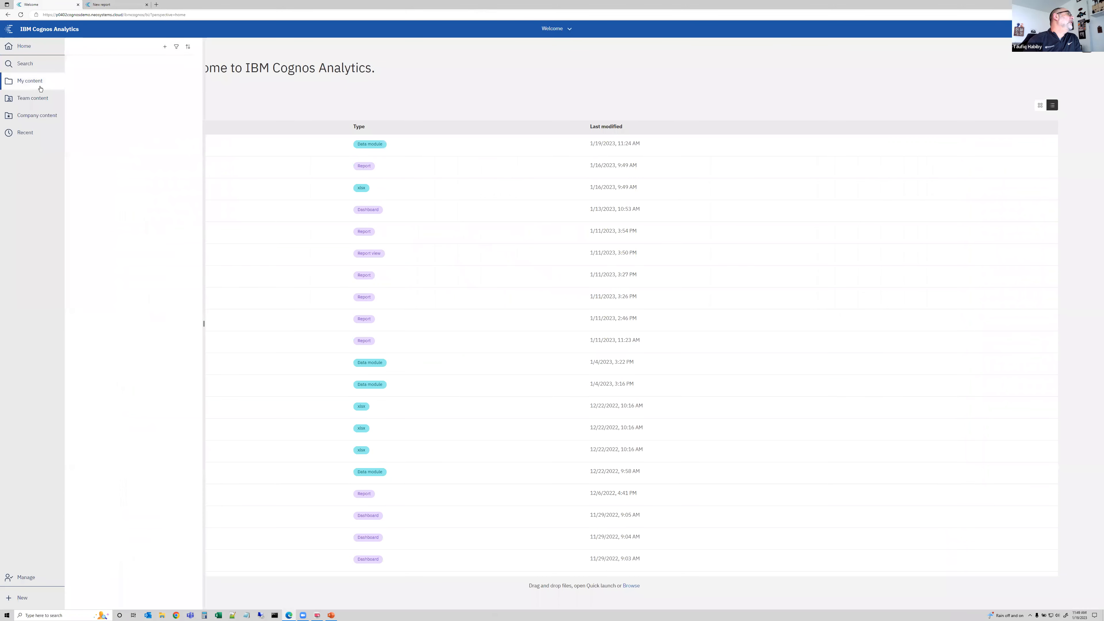
click(101, 78)
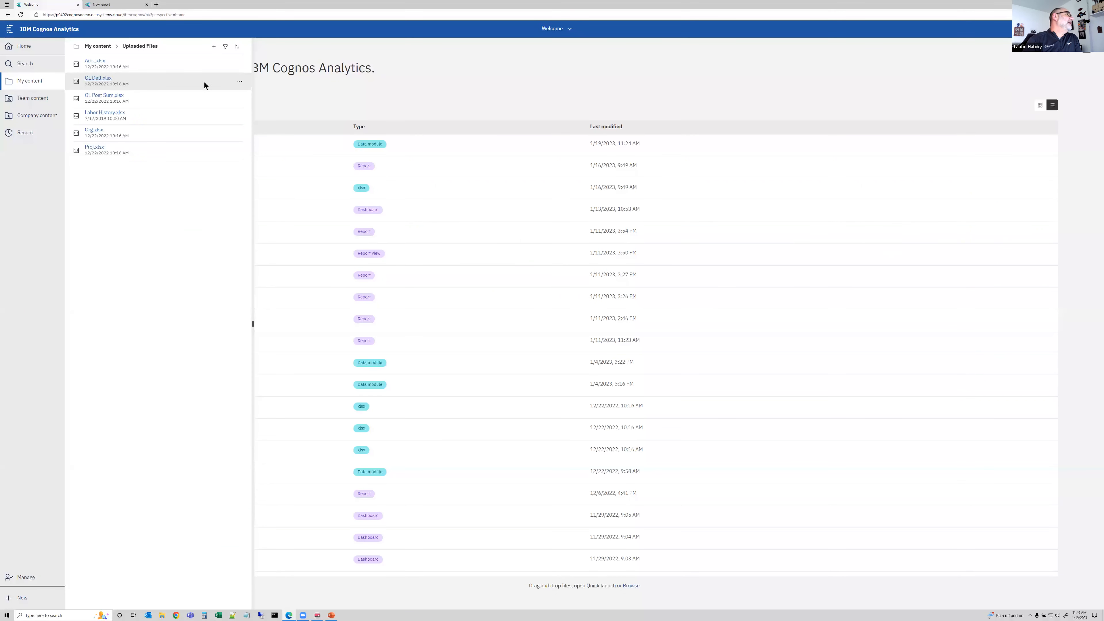
click(238, 82)
click(239, 83)
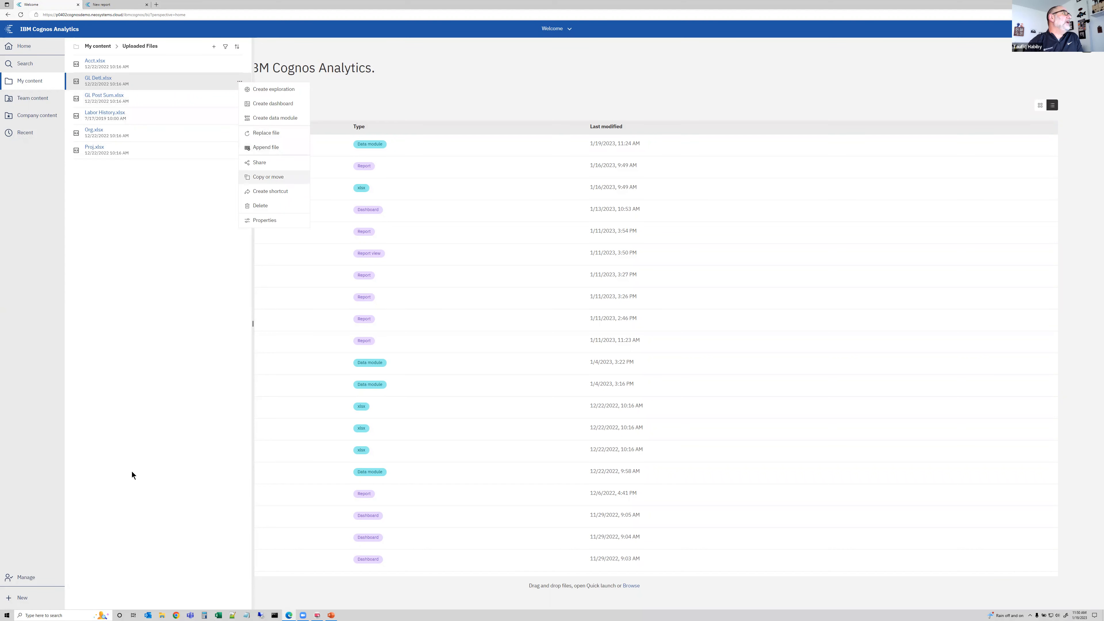
click(20, 599)
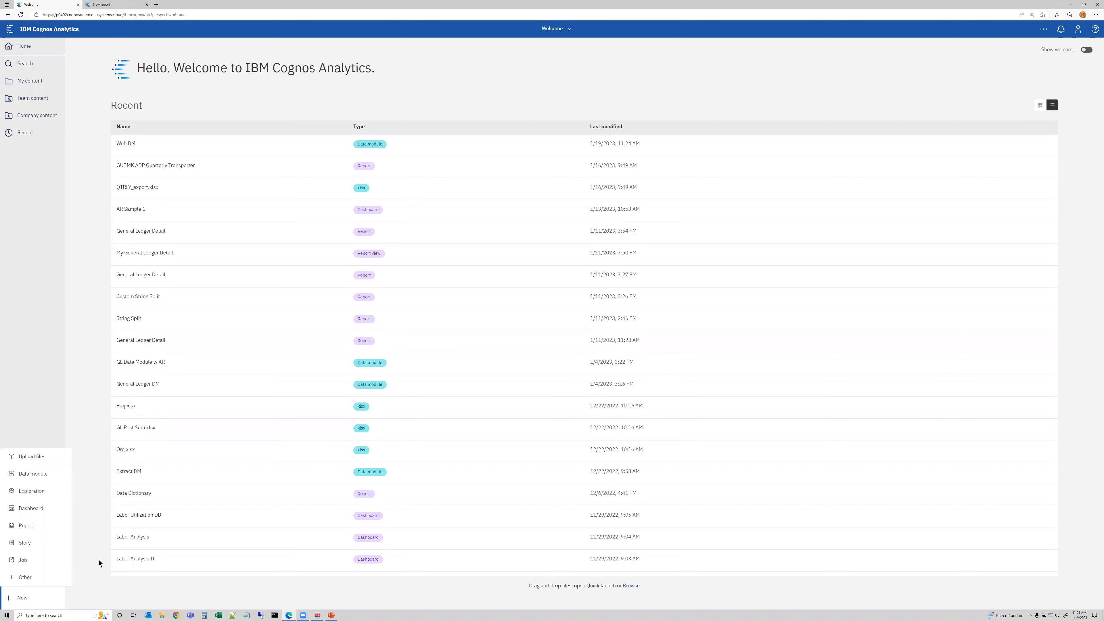
Switch to the PowerPoint deck and move through the NeoSystems Overview and Thank You for Attending slides
click(332, 615)
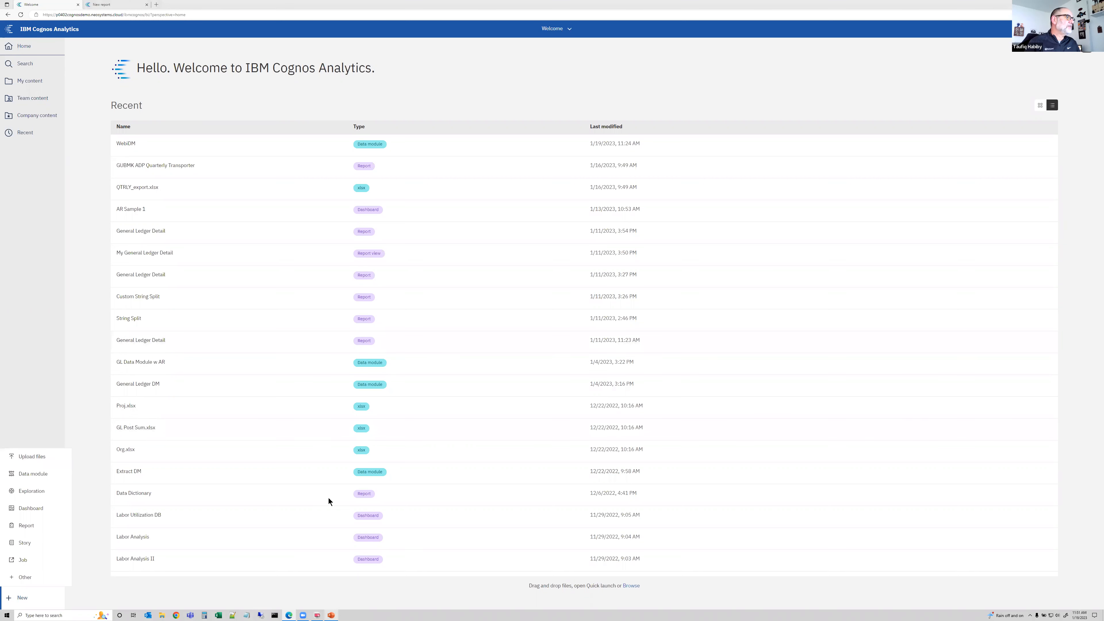
click(228, 471)
scroll(223, 476, down, 2)
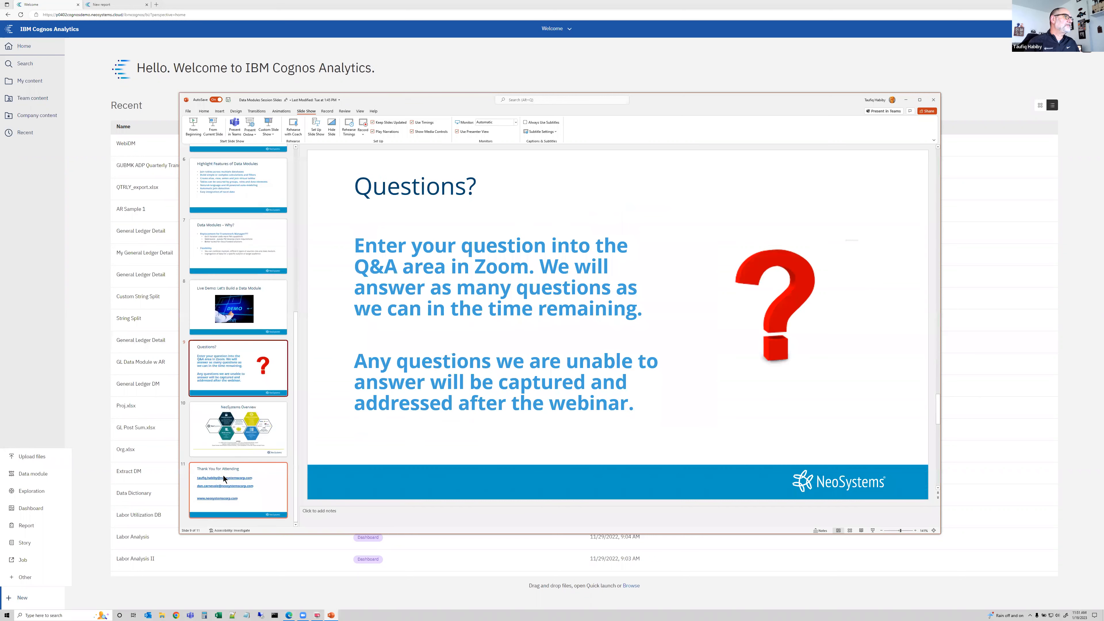
key(Up)
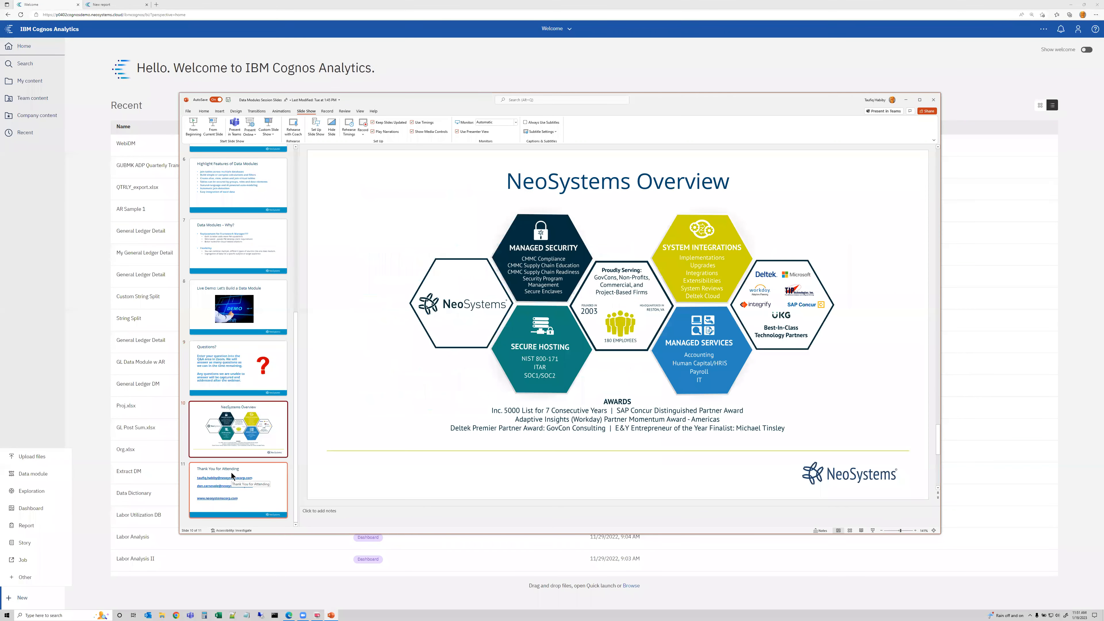
key(shift+F5)
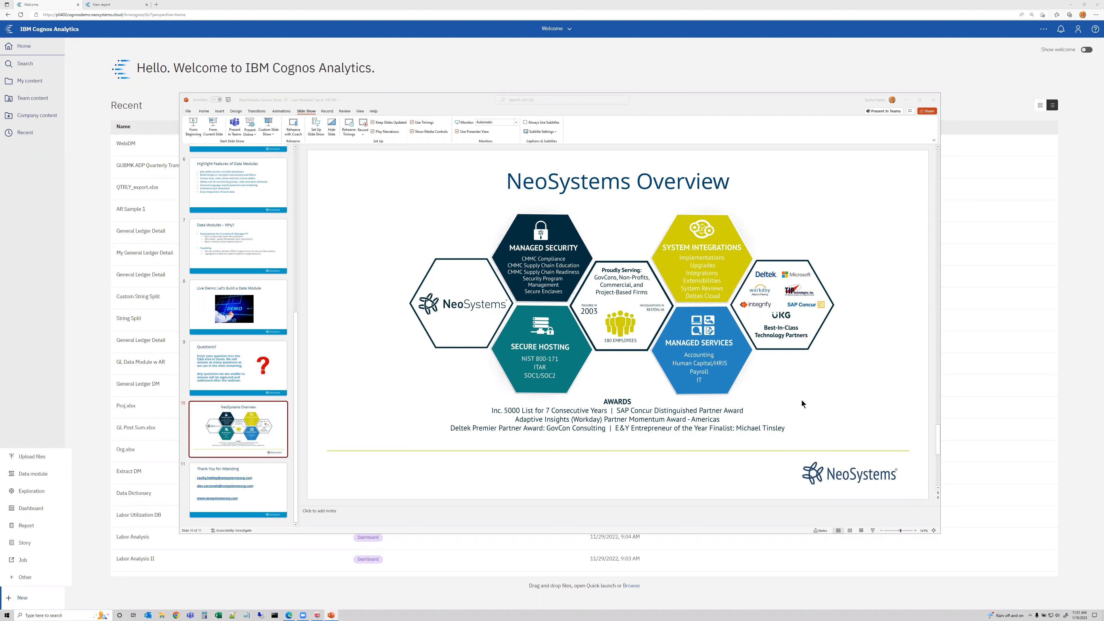
click(268, 487)
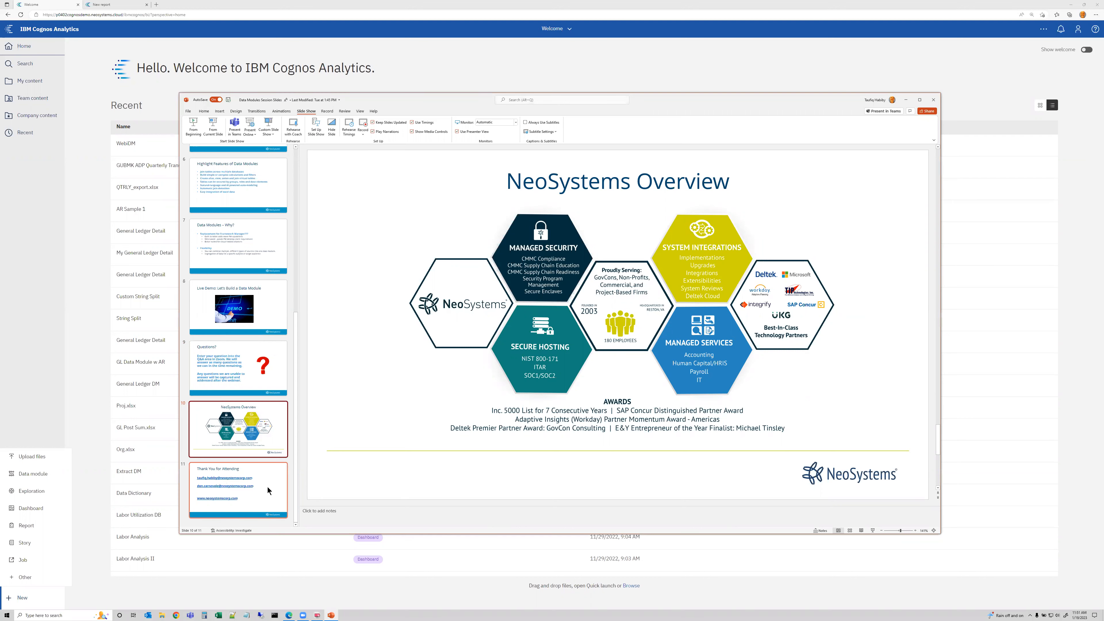
click(267, 487)
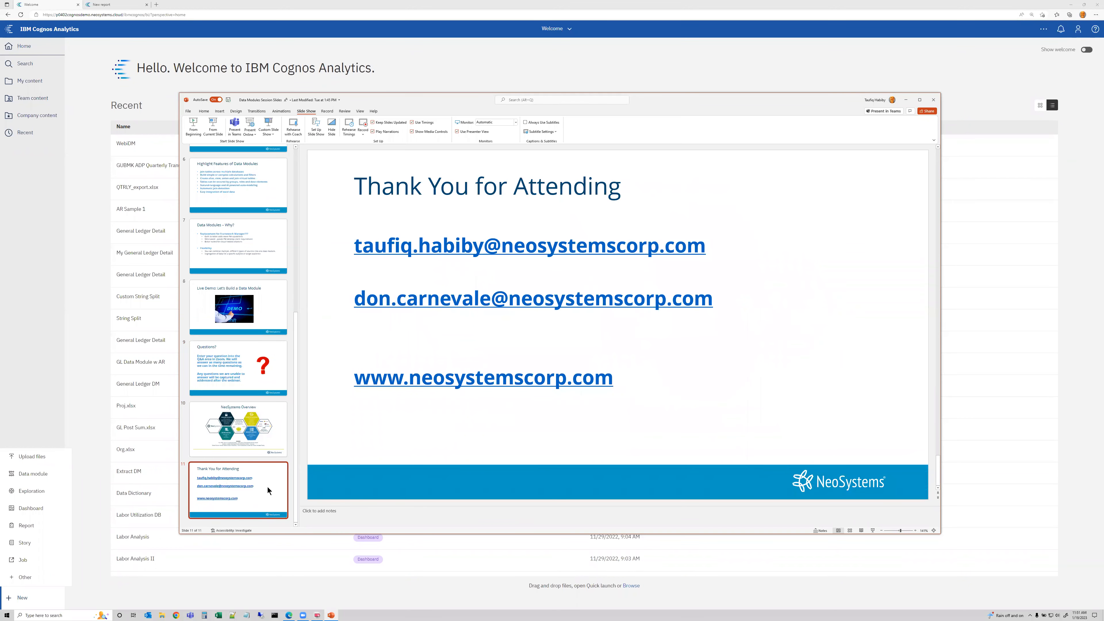